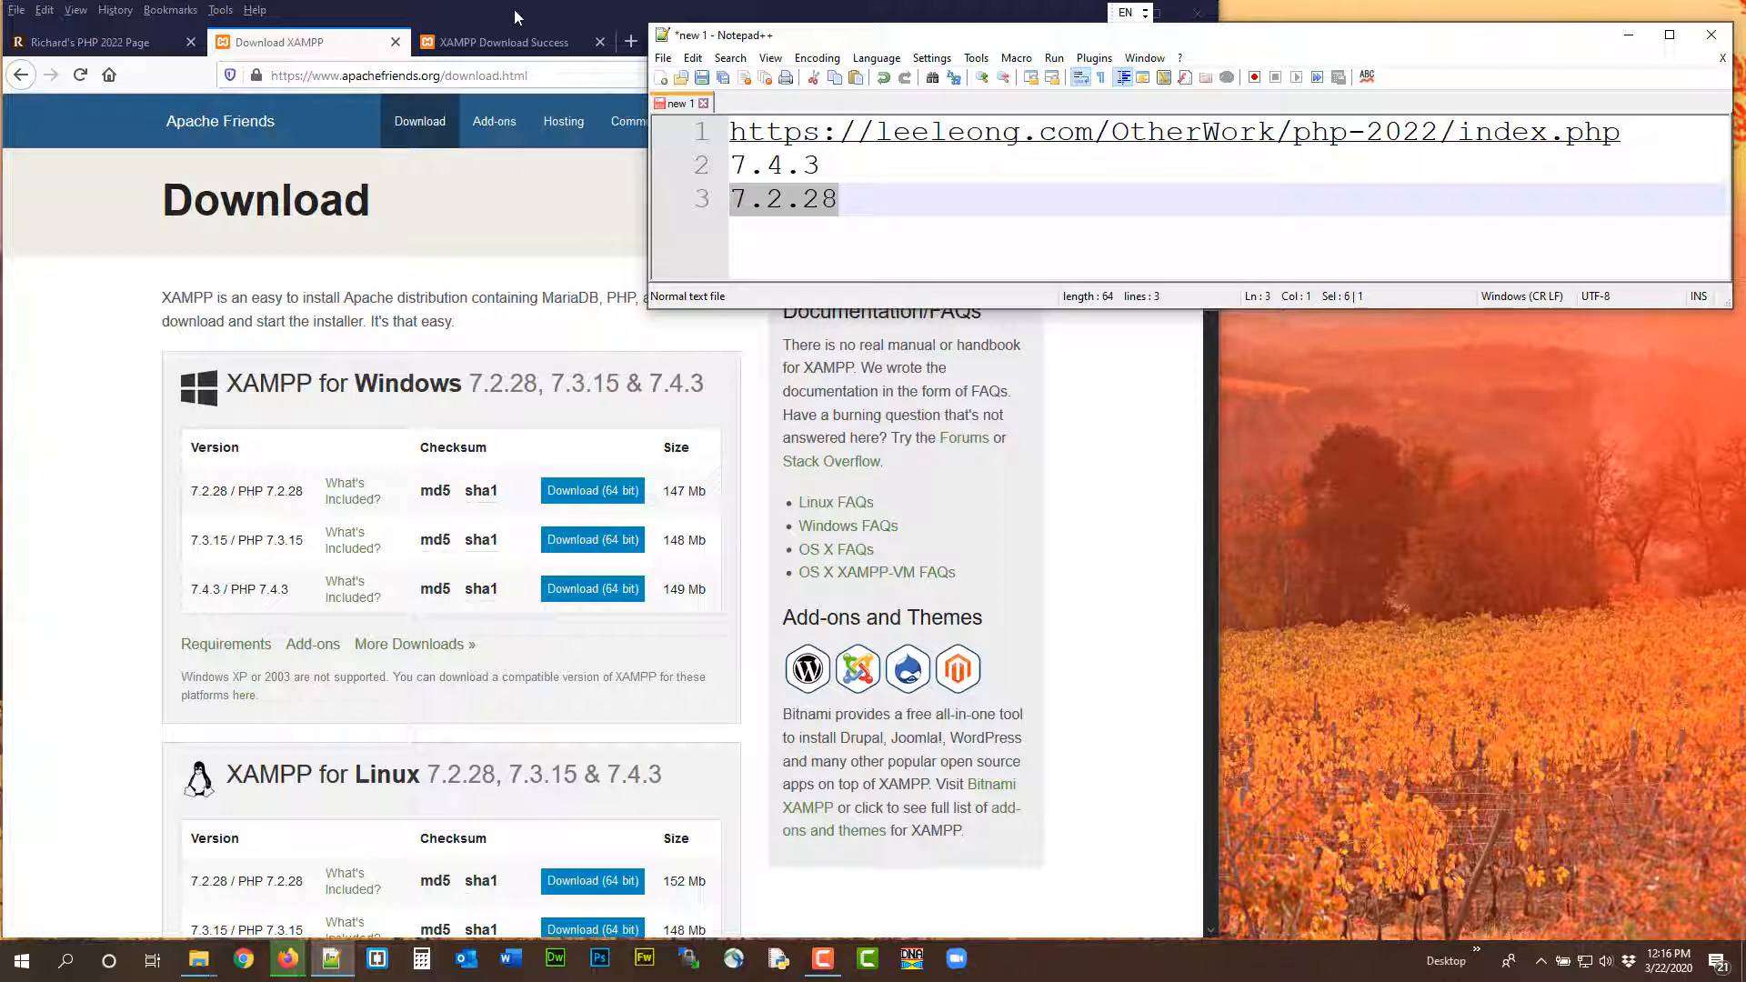
- Highlight the version number 7.2.28 in the Notepad++ notes
left_click(830, 171)
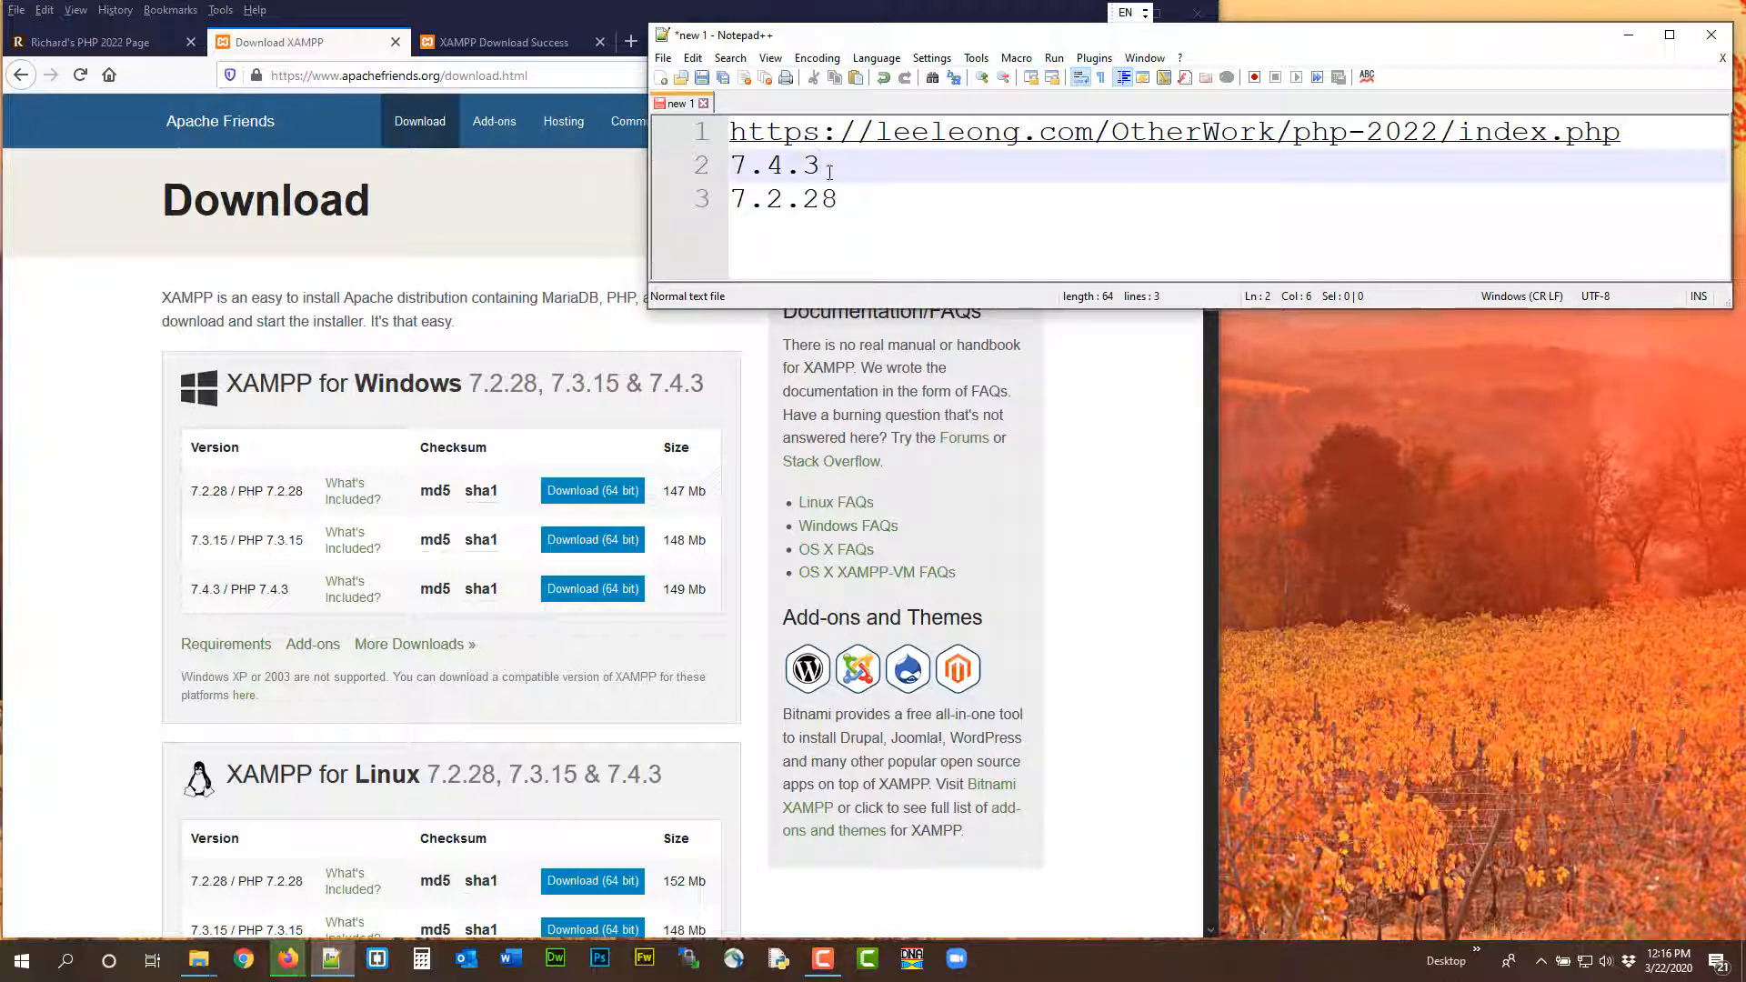
left_click_drag(841, 198, 735, 200)
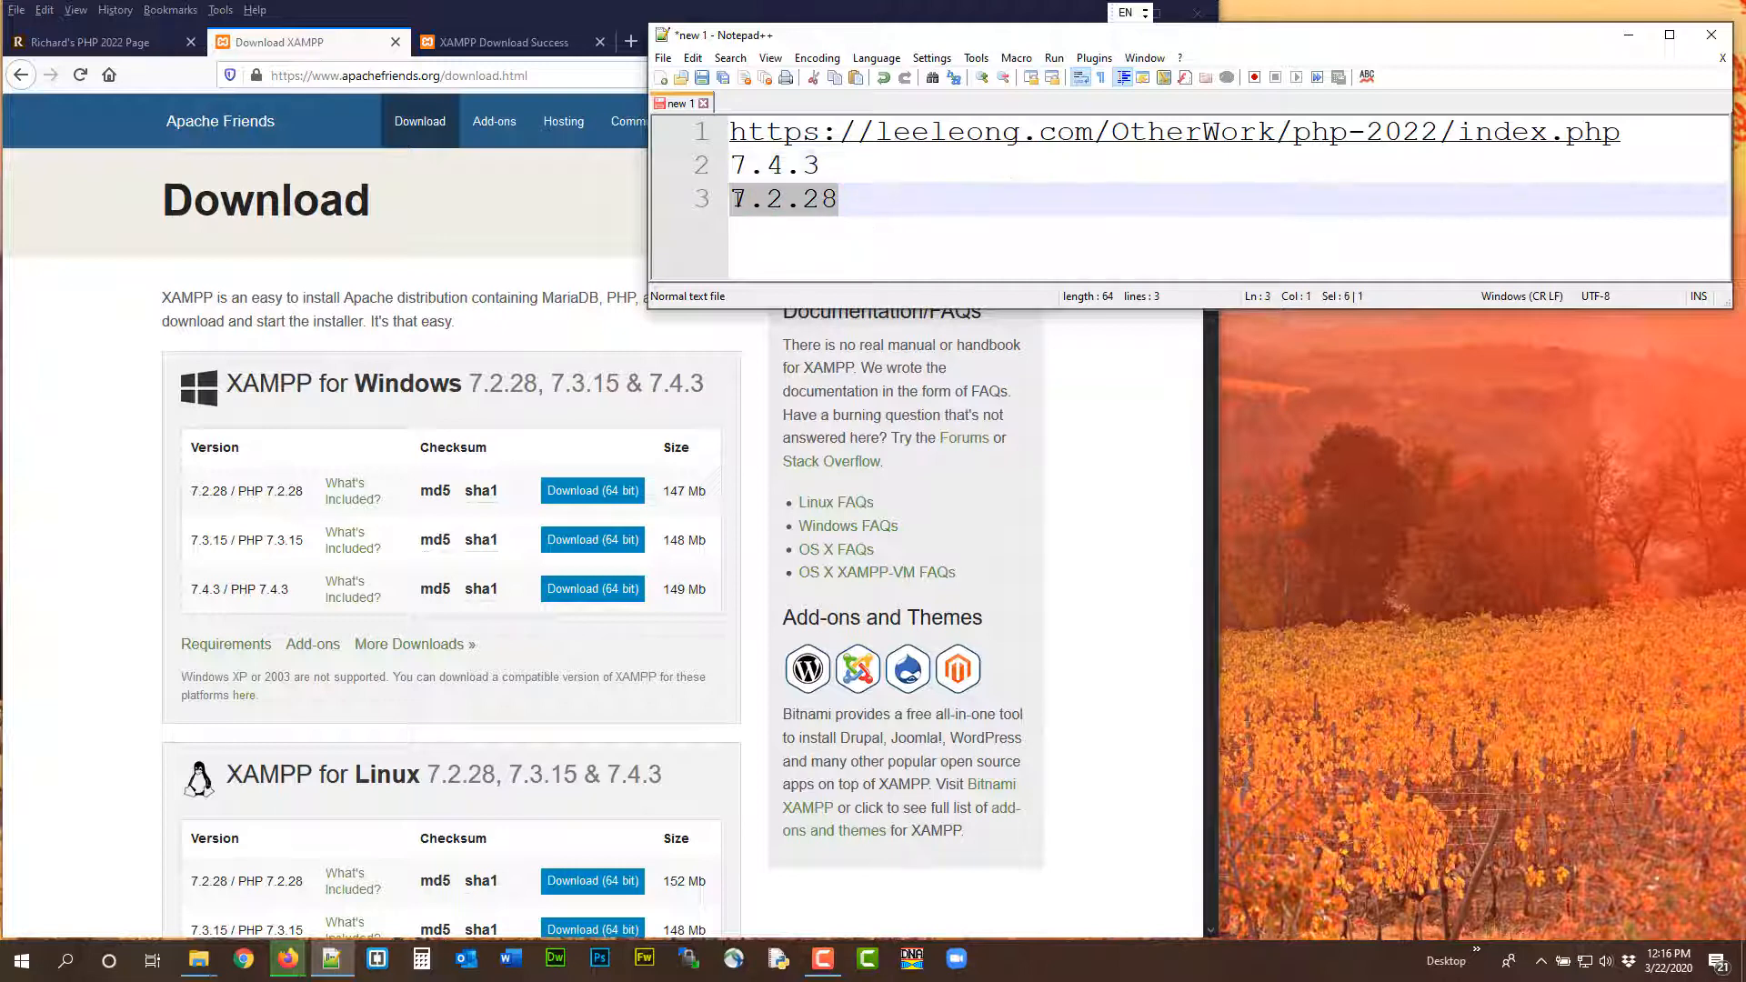
- Switch to Firefox's XAMPP Download Success page and show the downloaded xampp-windows-x64-7.2.28-0-VC15-installer.exe in its containing folder
left_click(515, 14)
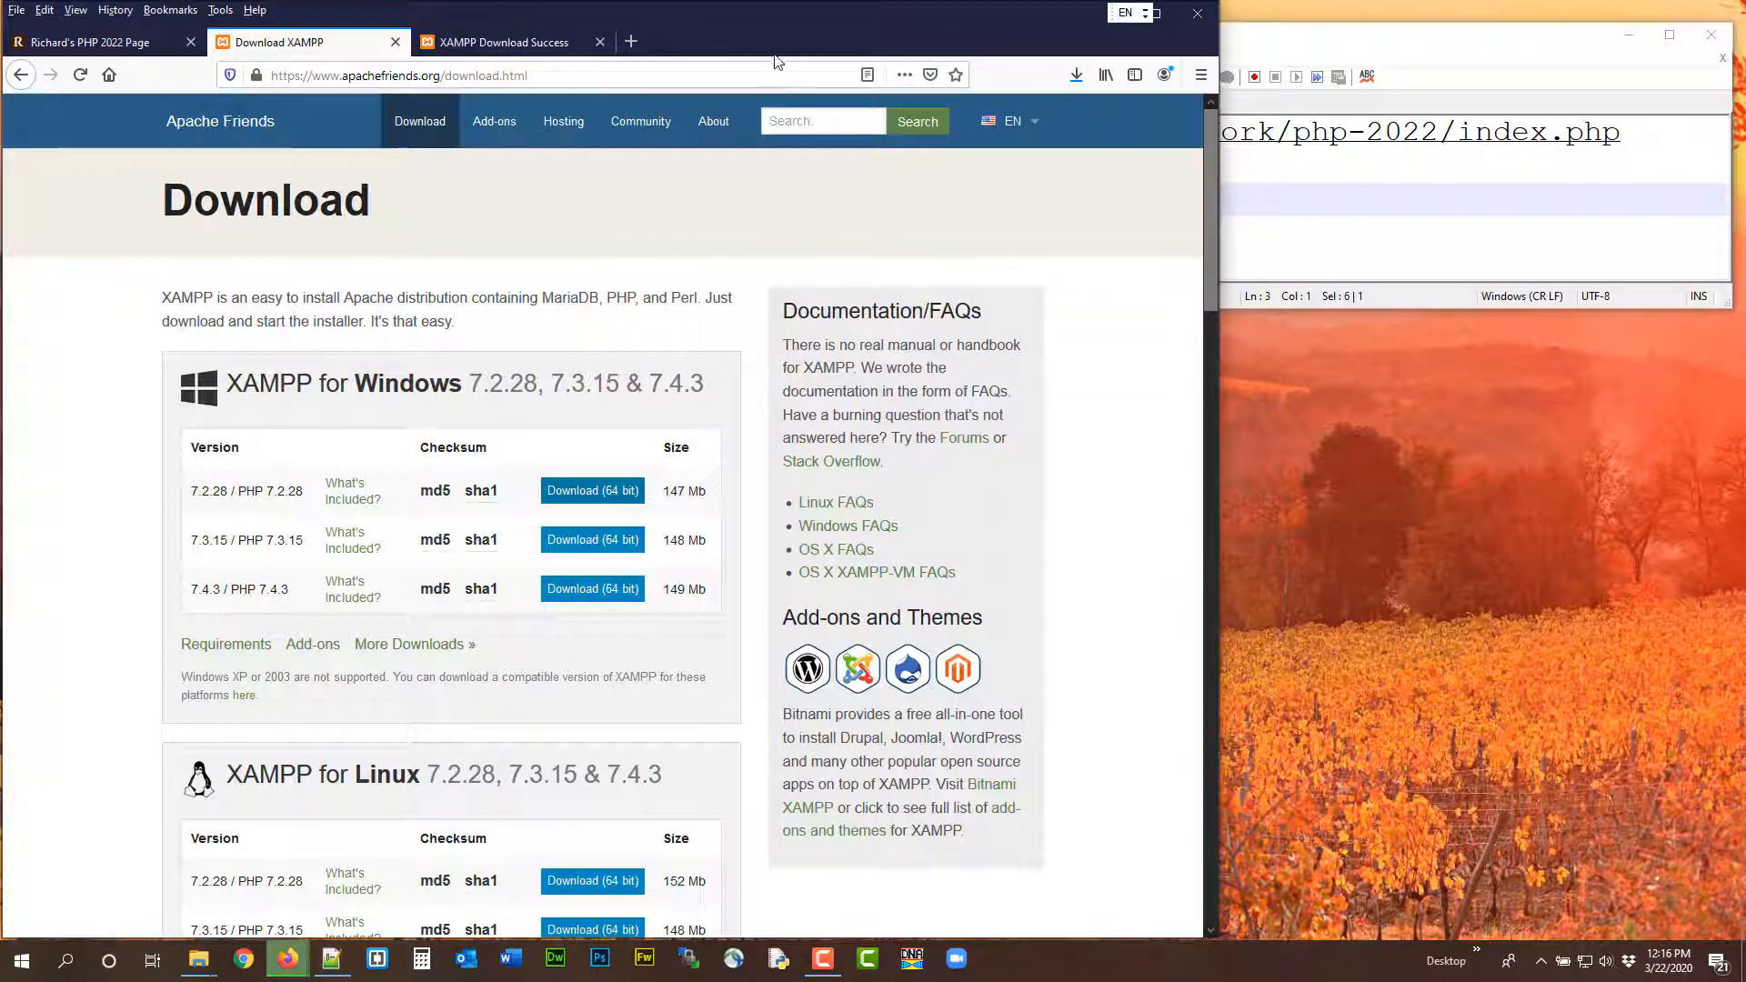
left_click(506, 49)
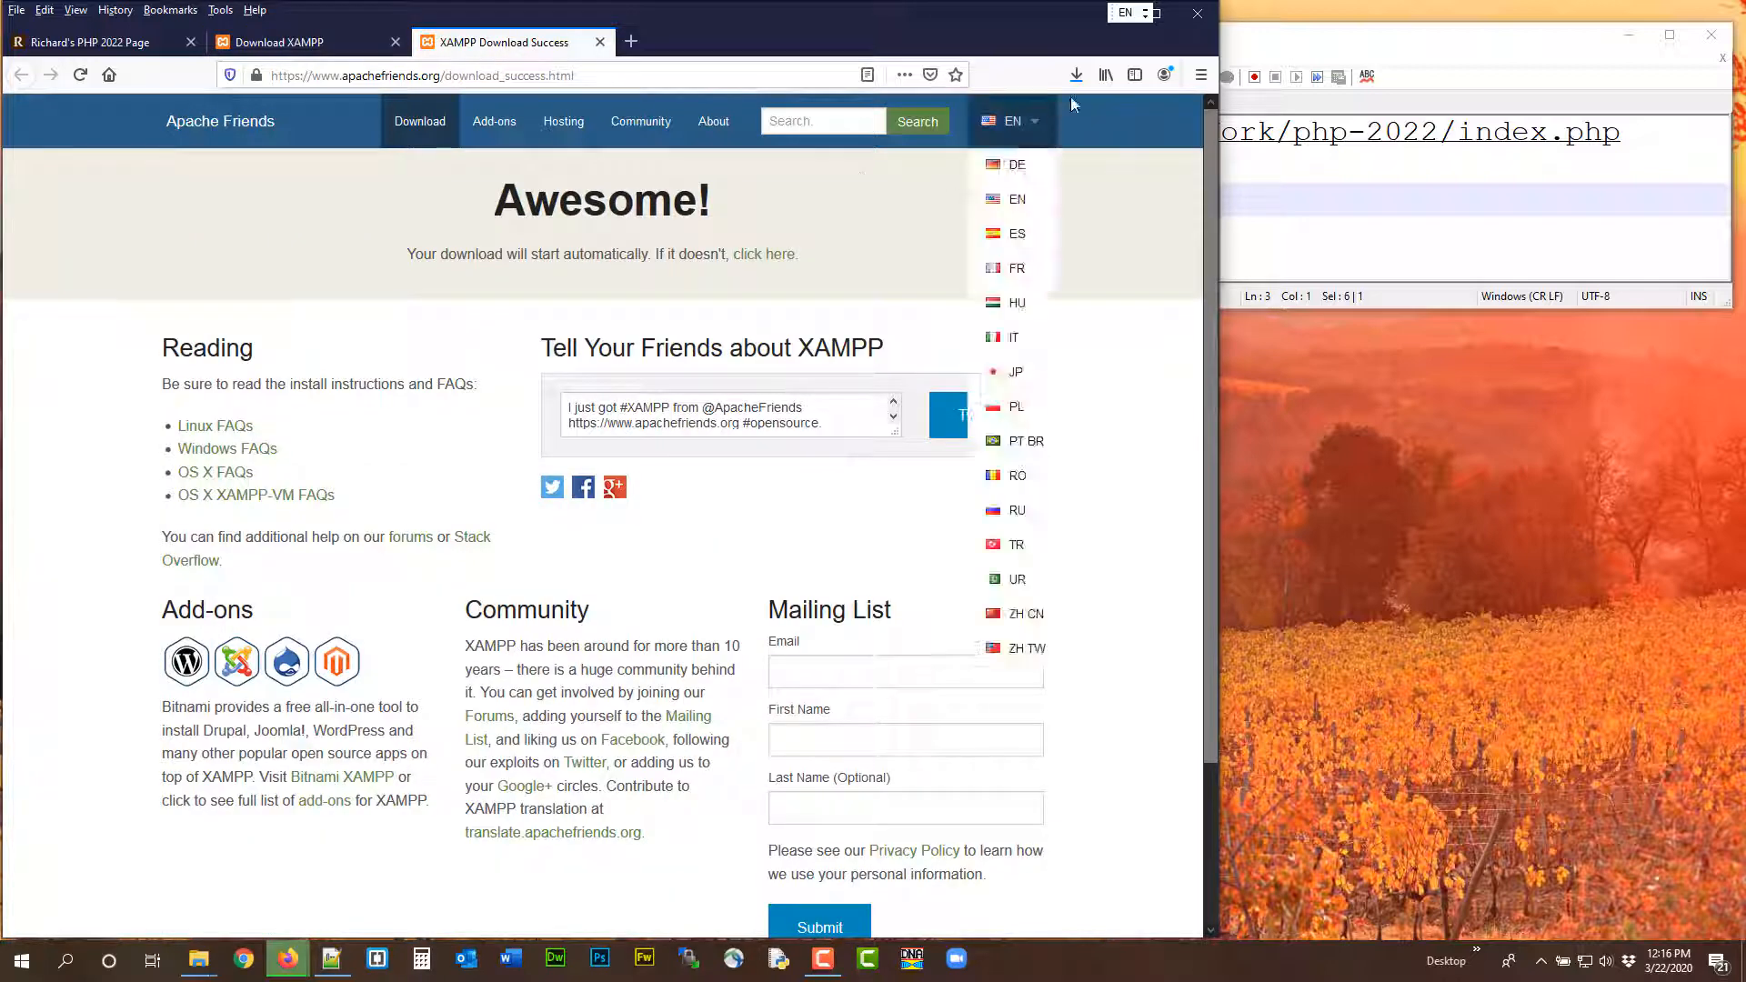
left_click(1077, 76)
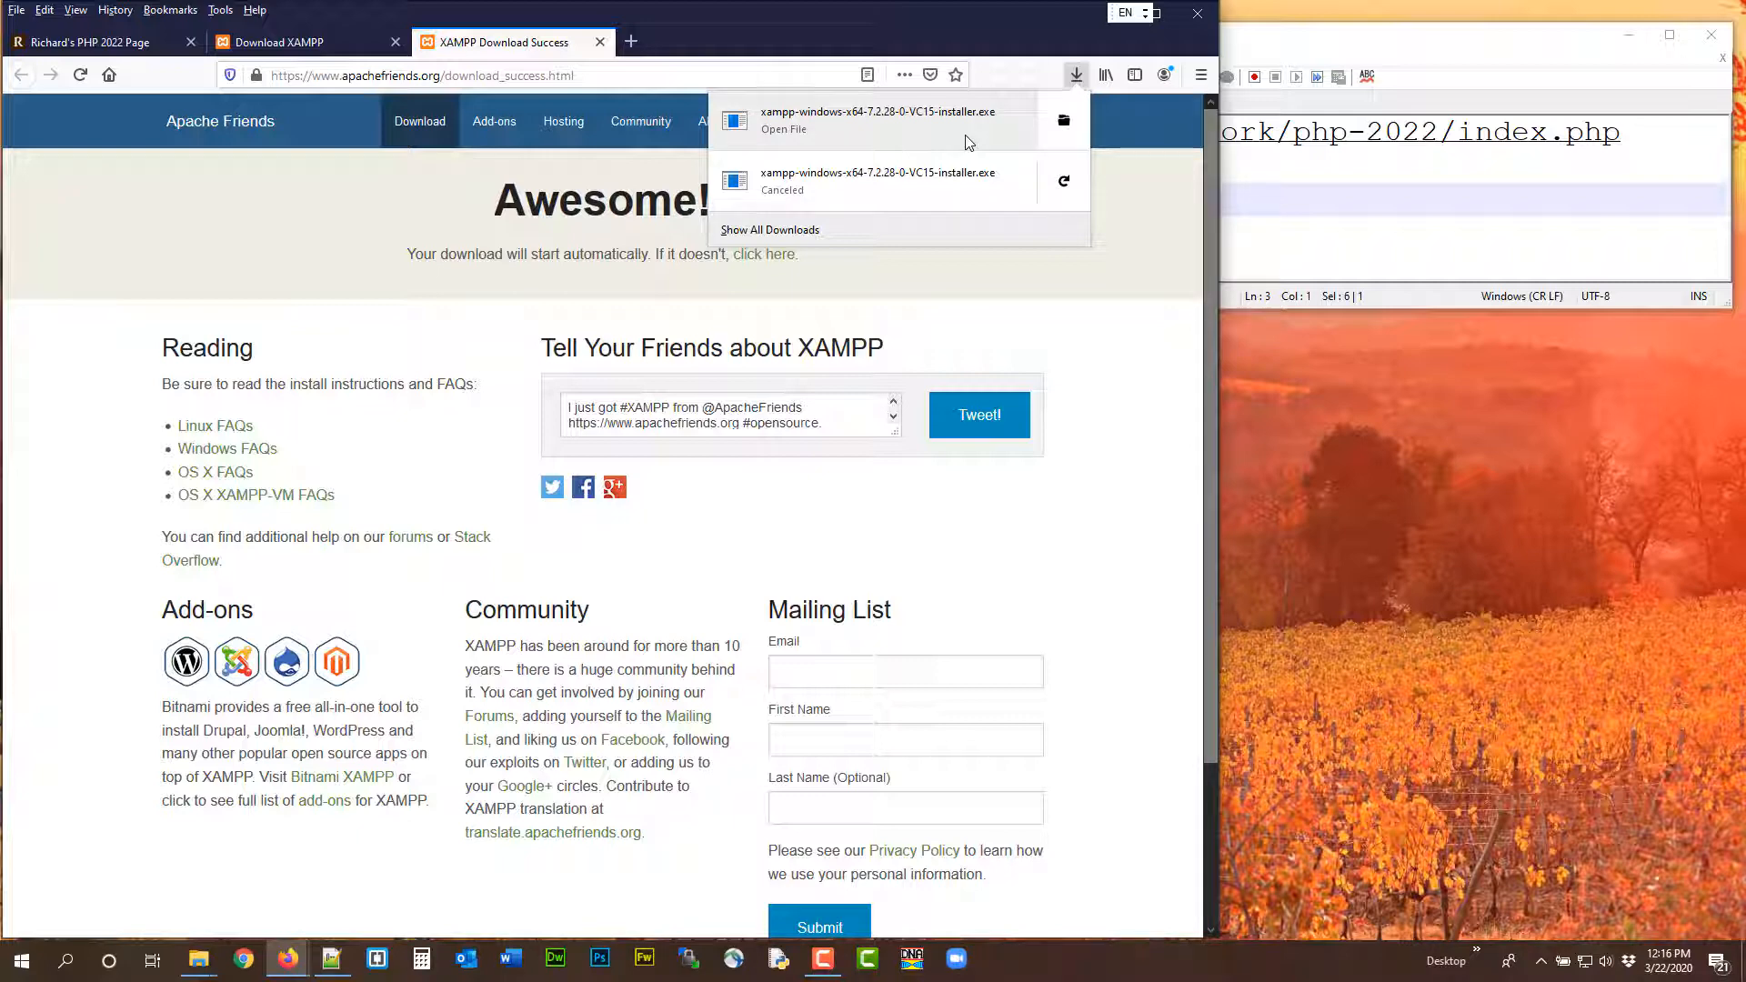
left_click(1064, 129)
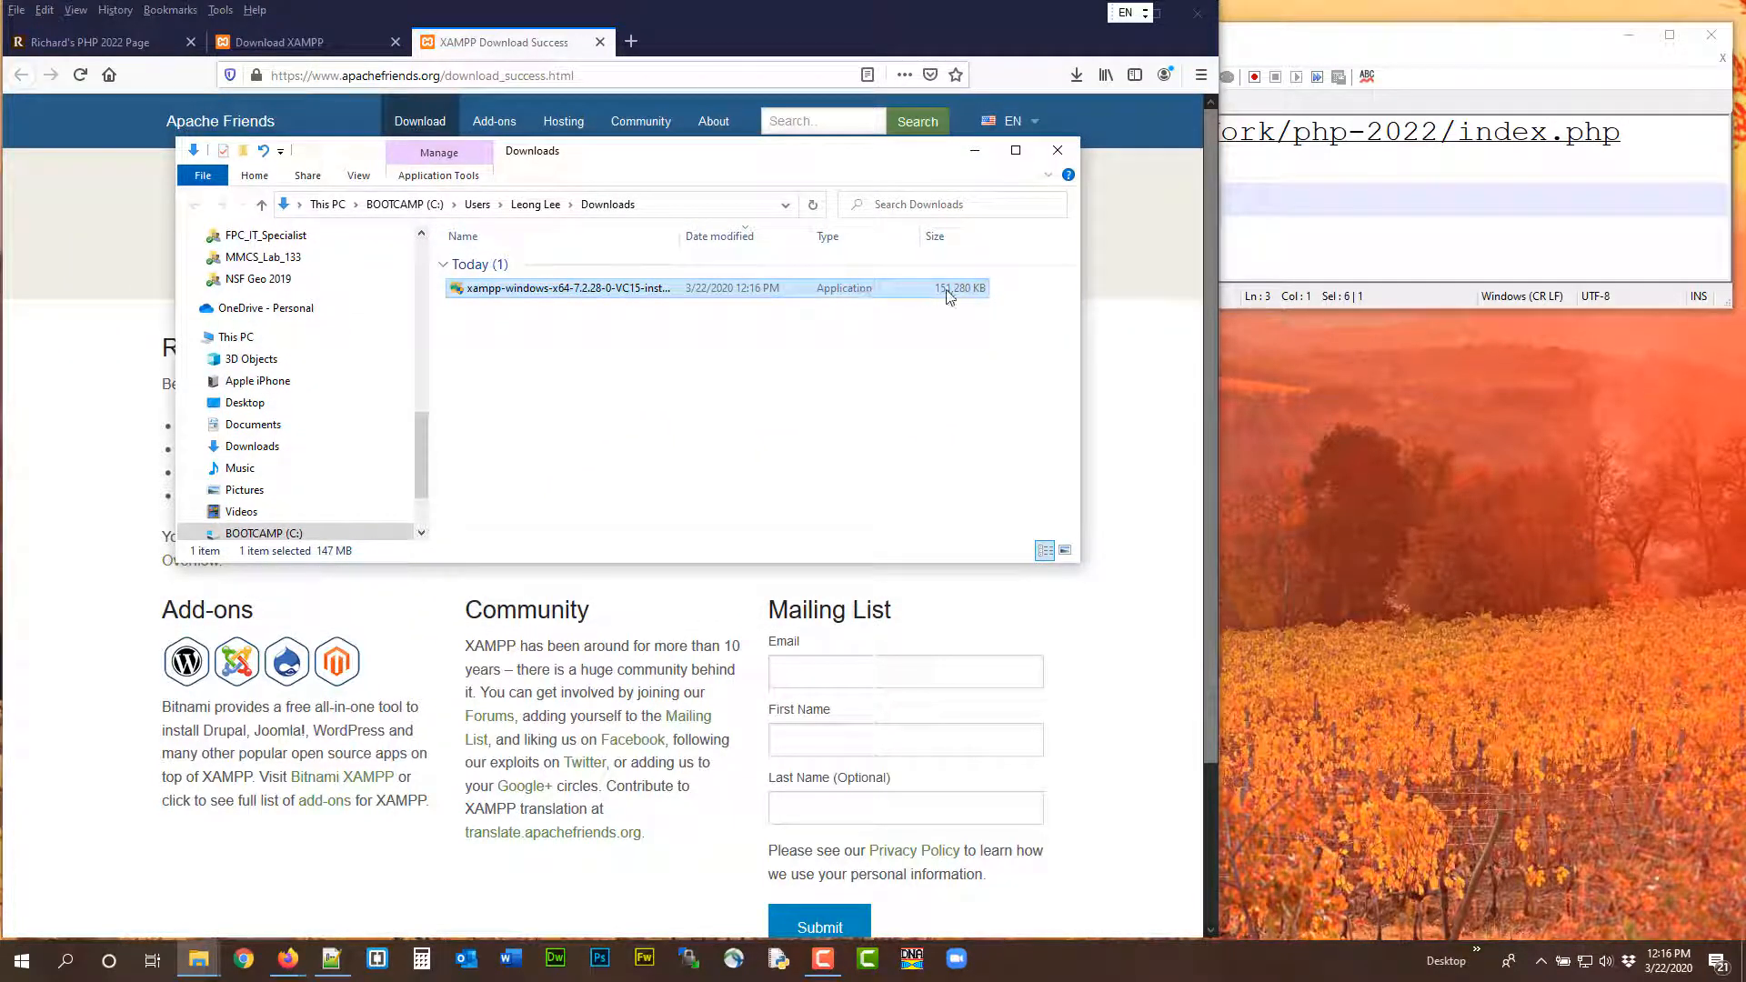
- Widen the Name column to fit the full installer file name and move the Downloads window aside
left_click(676, 231)
left_click_drag(682, 229, 759, 232)
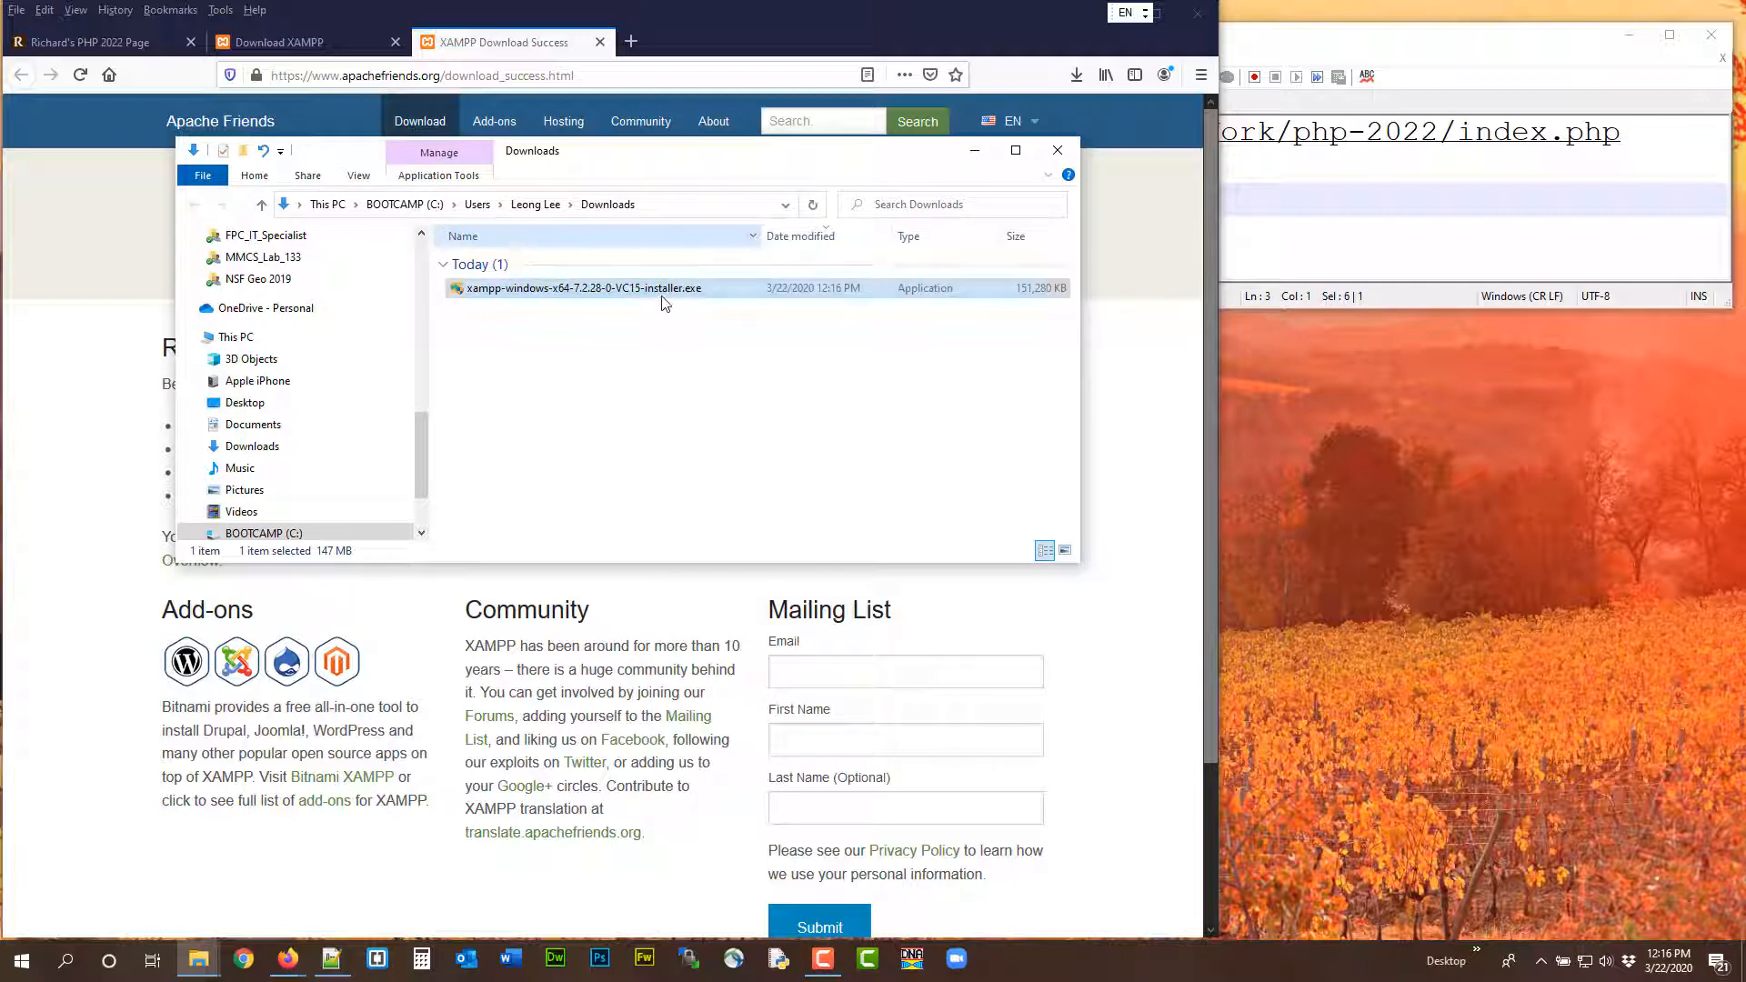
left_click_drag(735, 158, 1308, 54)
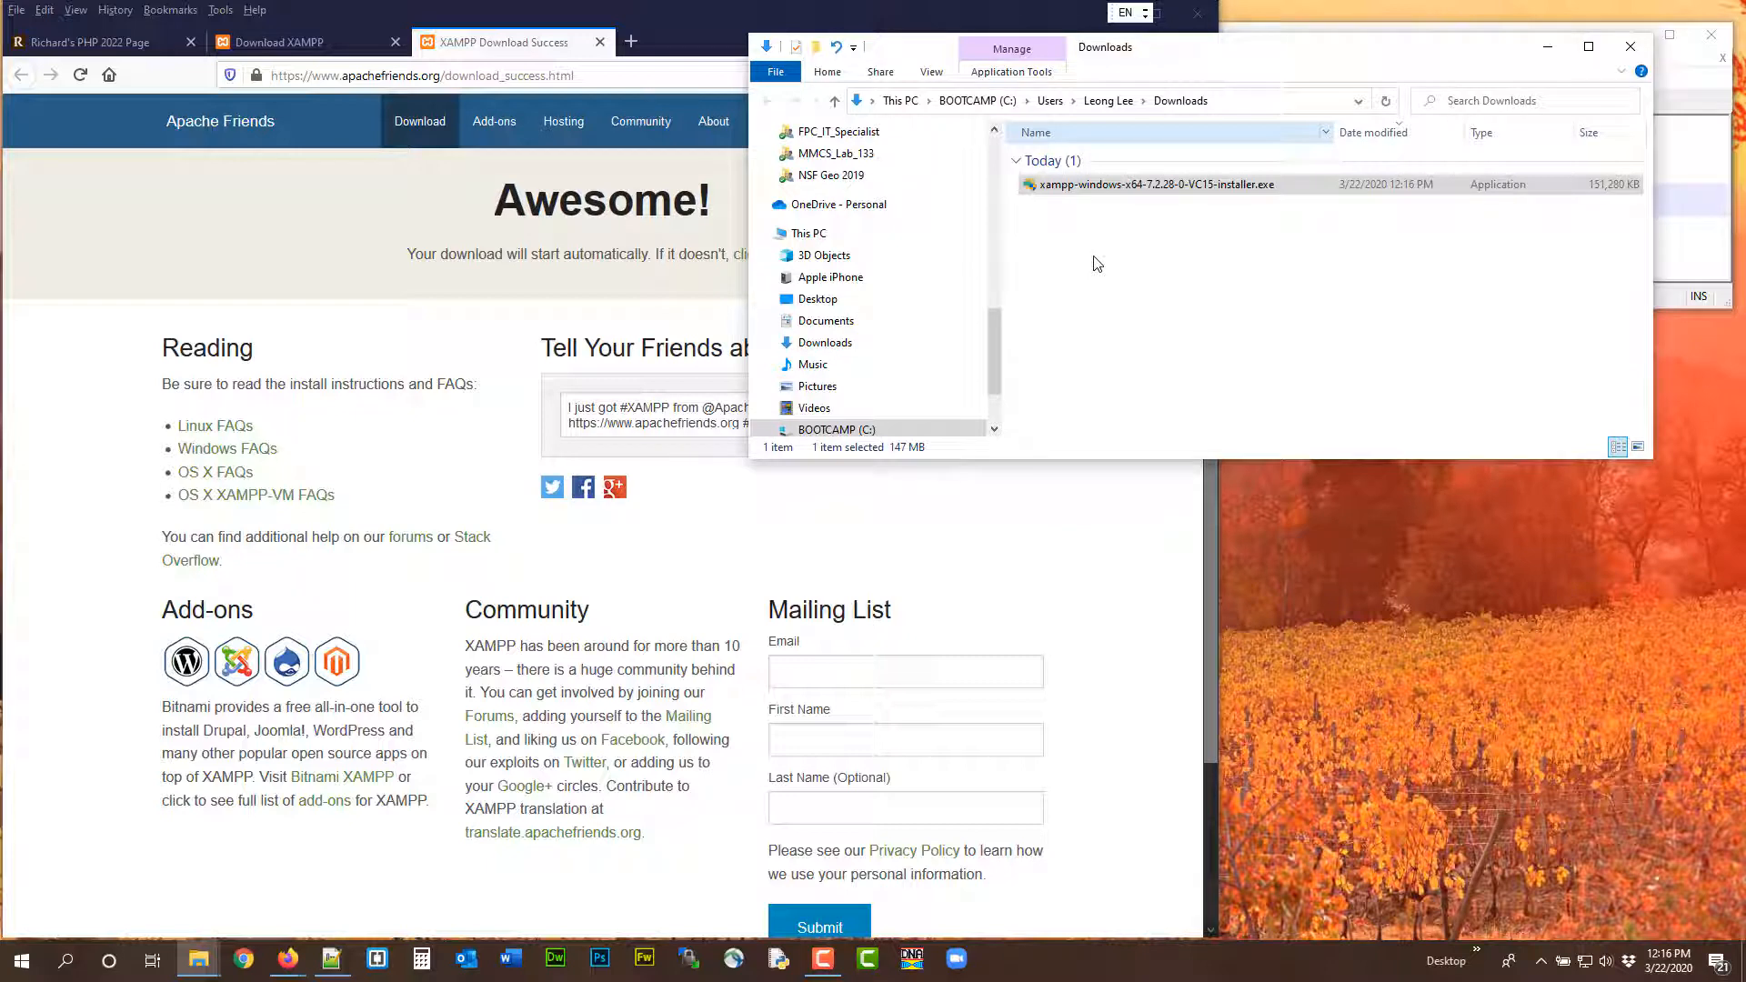
left_click(208, 949)
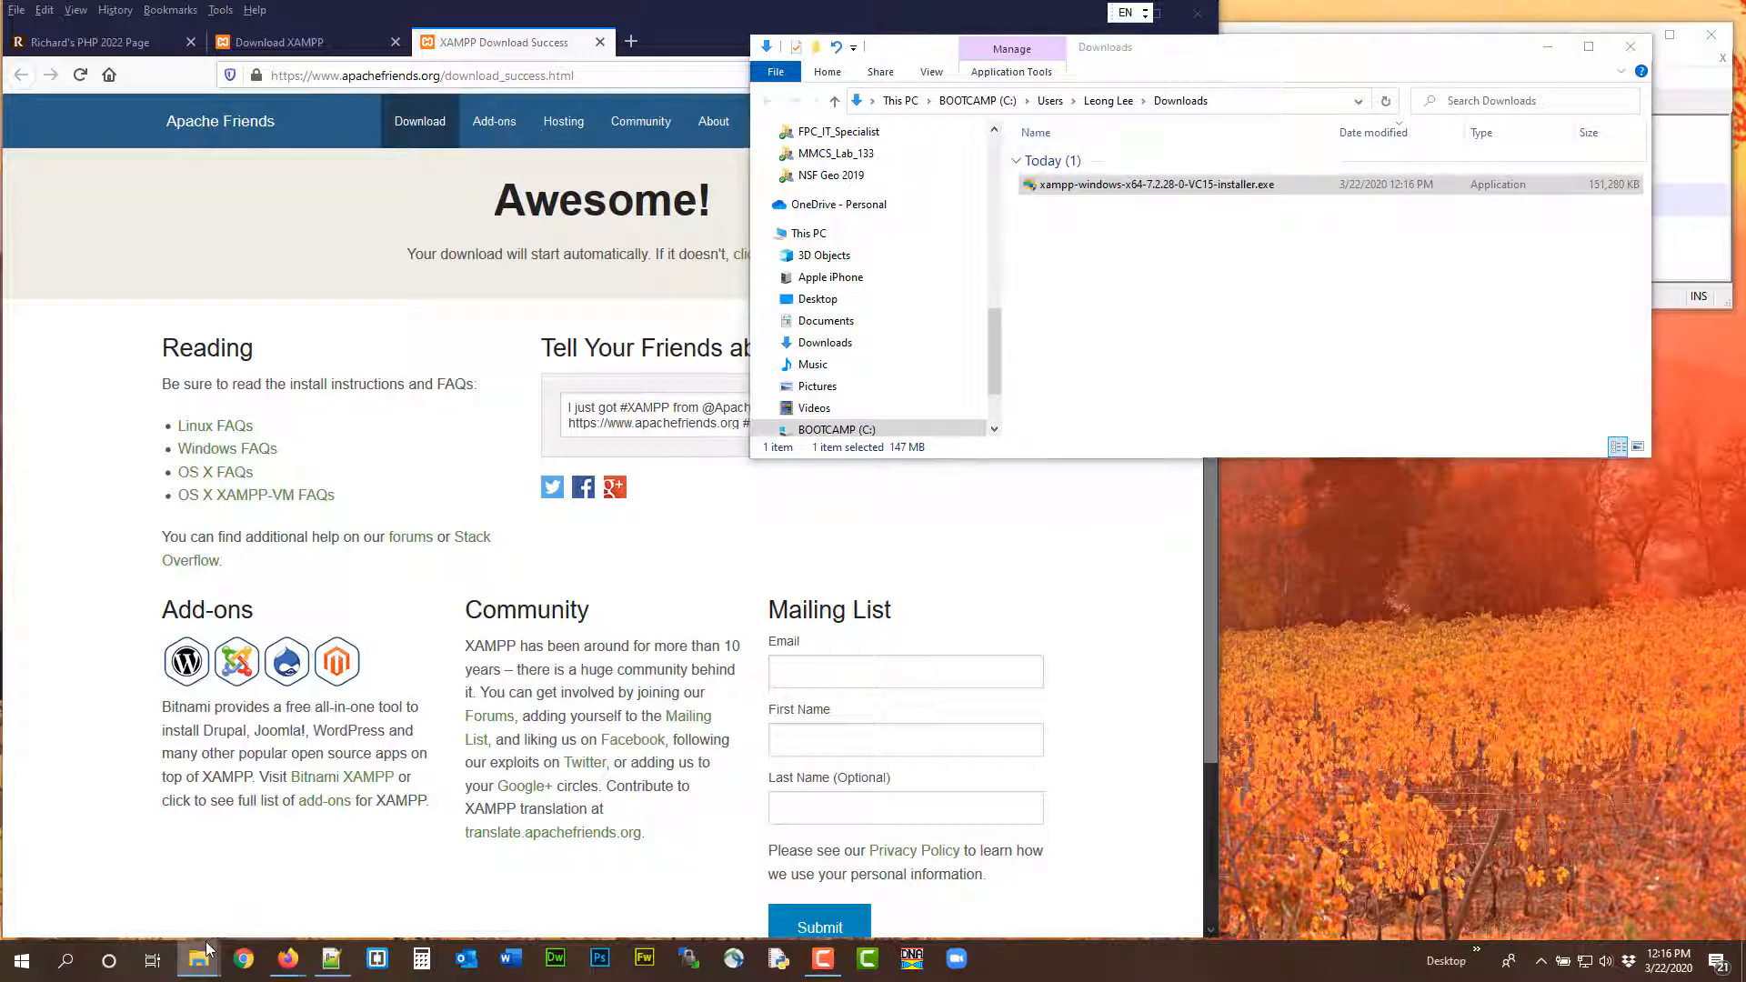
right_click(207, 948)
left_click(149, 864)
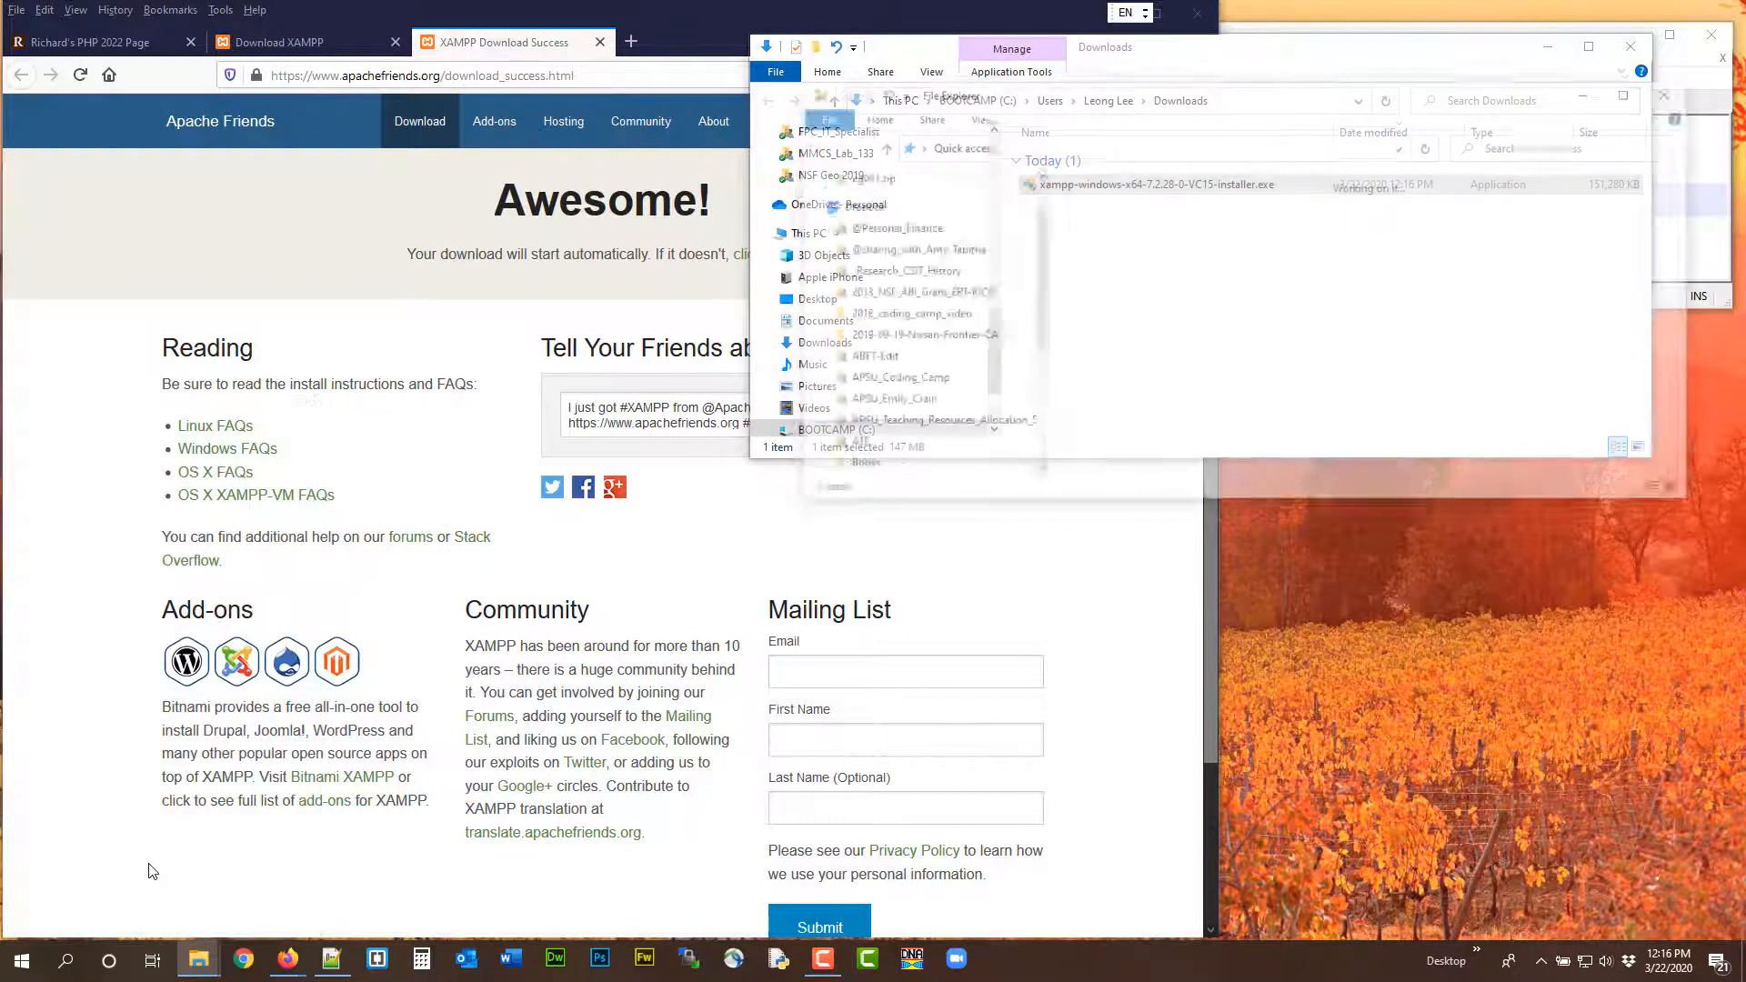
left_click_drag(1460, 91, 806, 395)
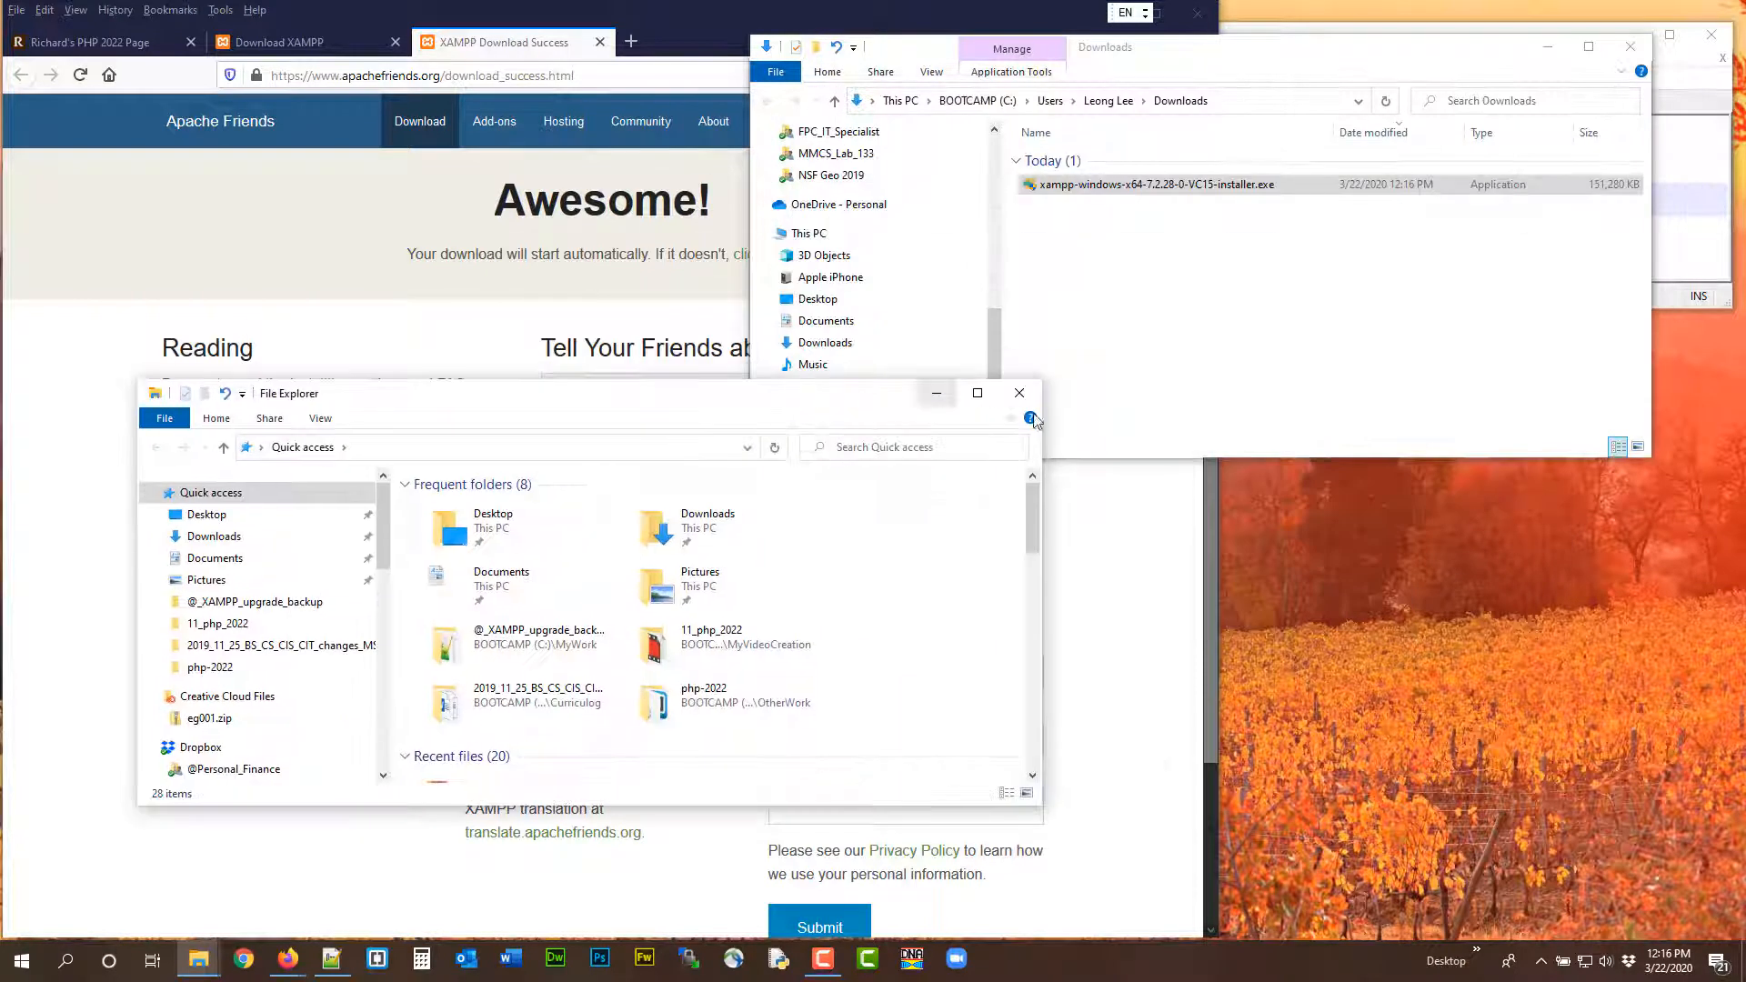
left_click(1020, 393)
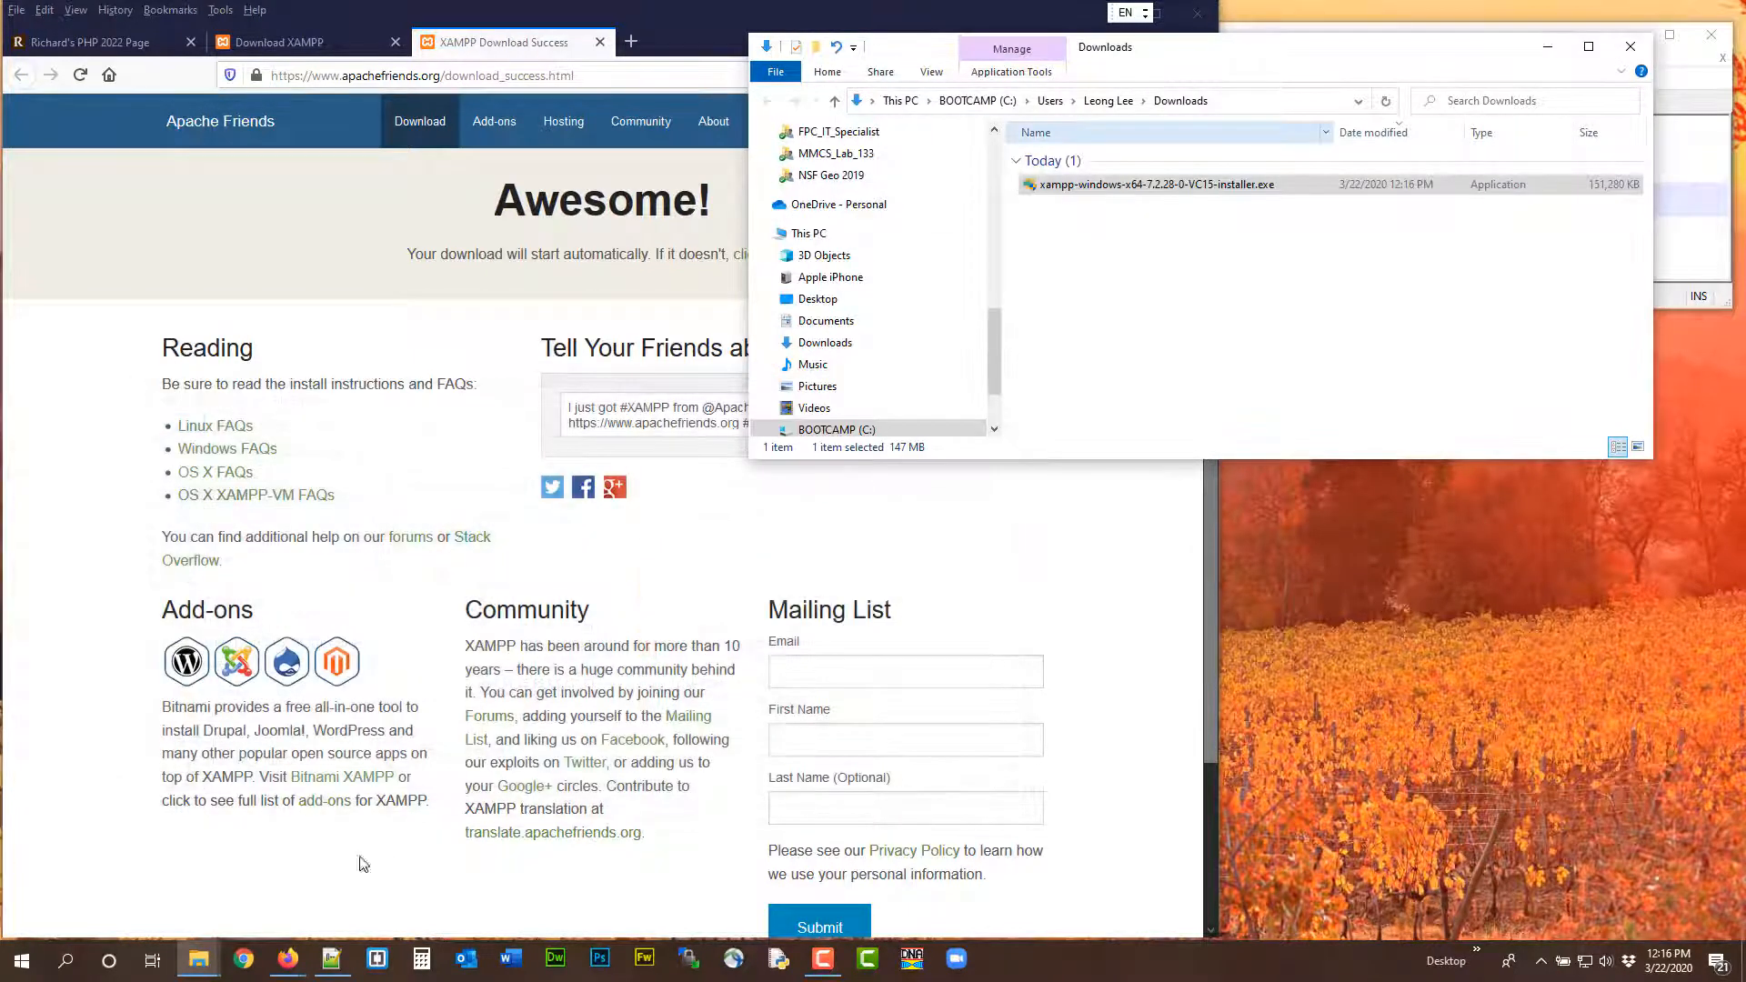
- Open a second File Explorer window alongside the Downloads window
right_click(203, 961)
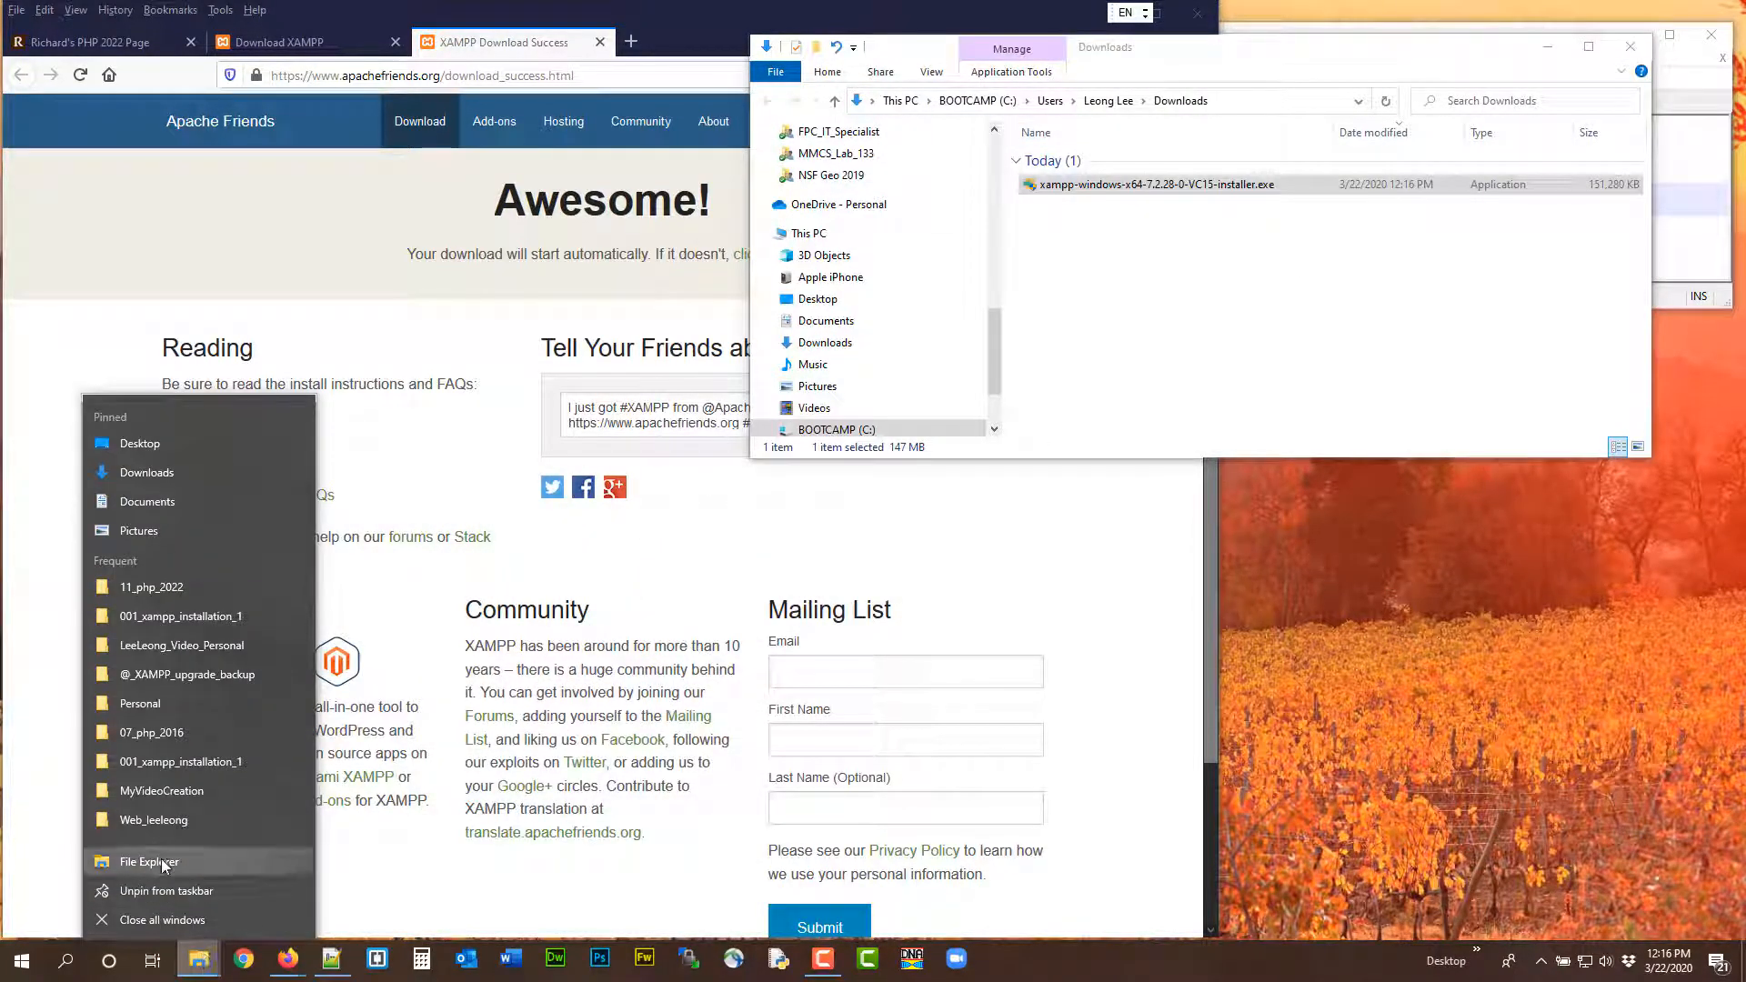
left_click(161, 859)
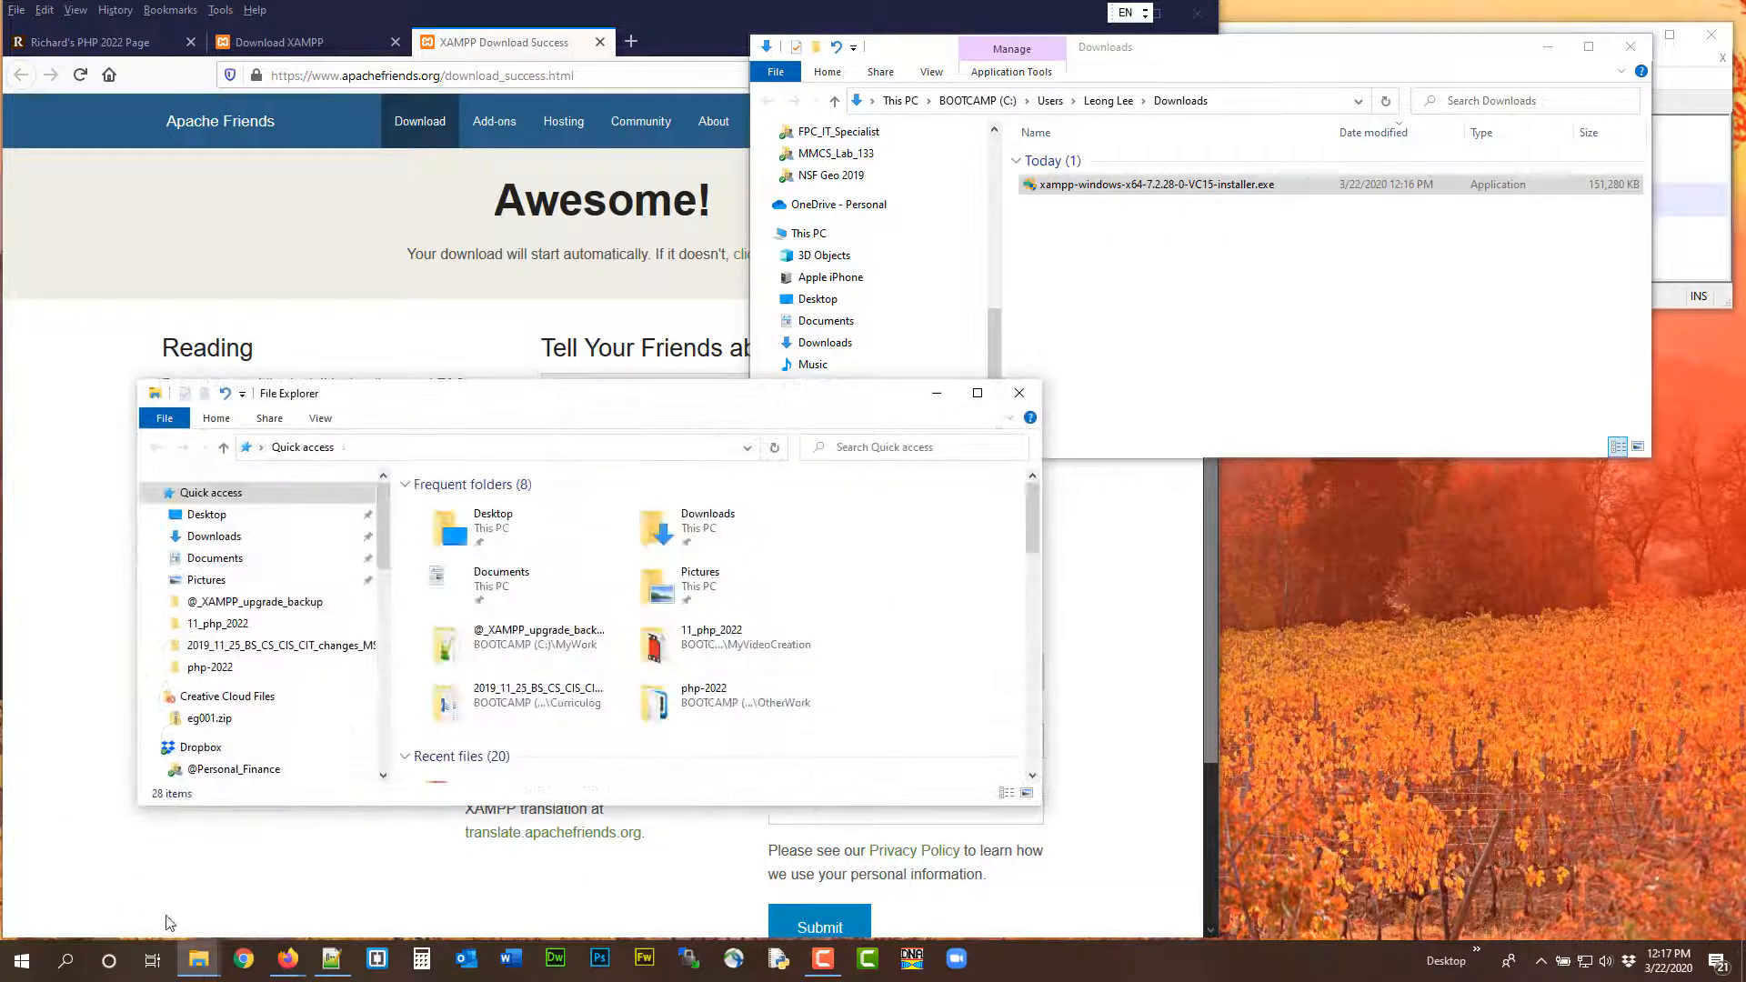
mouse_move(191, 971)
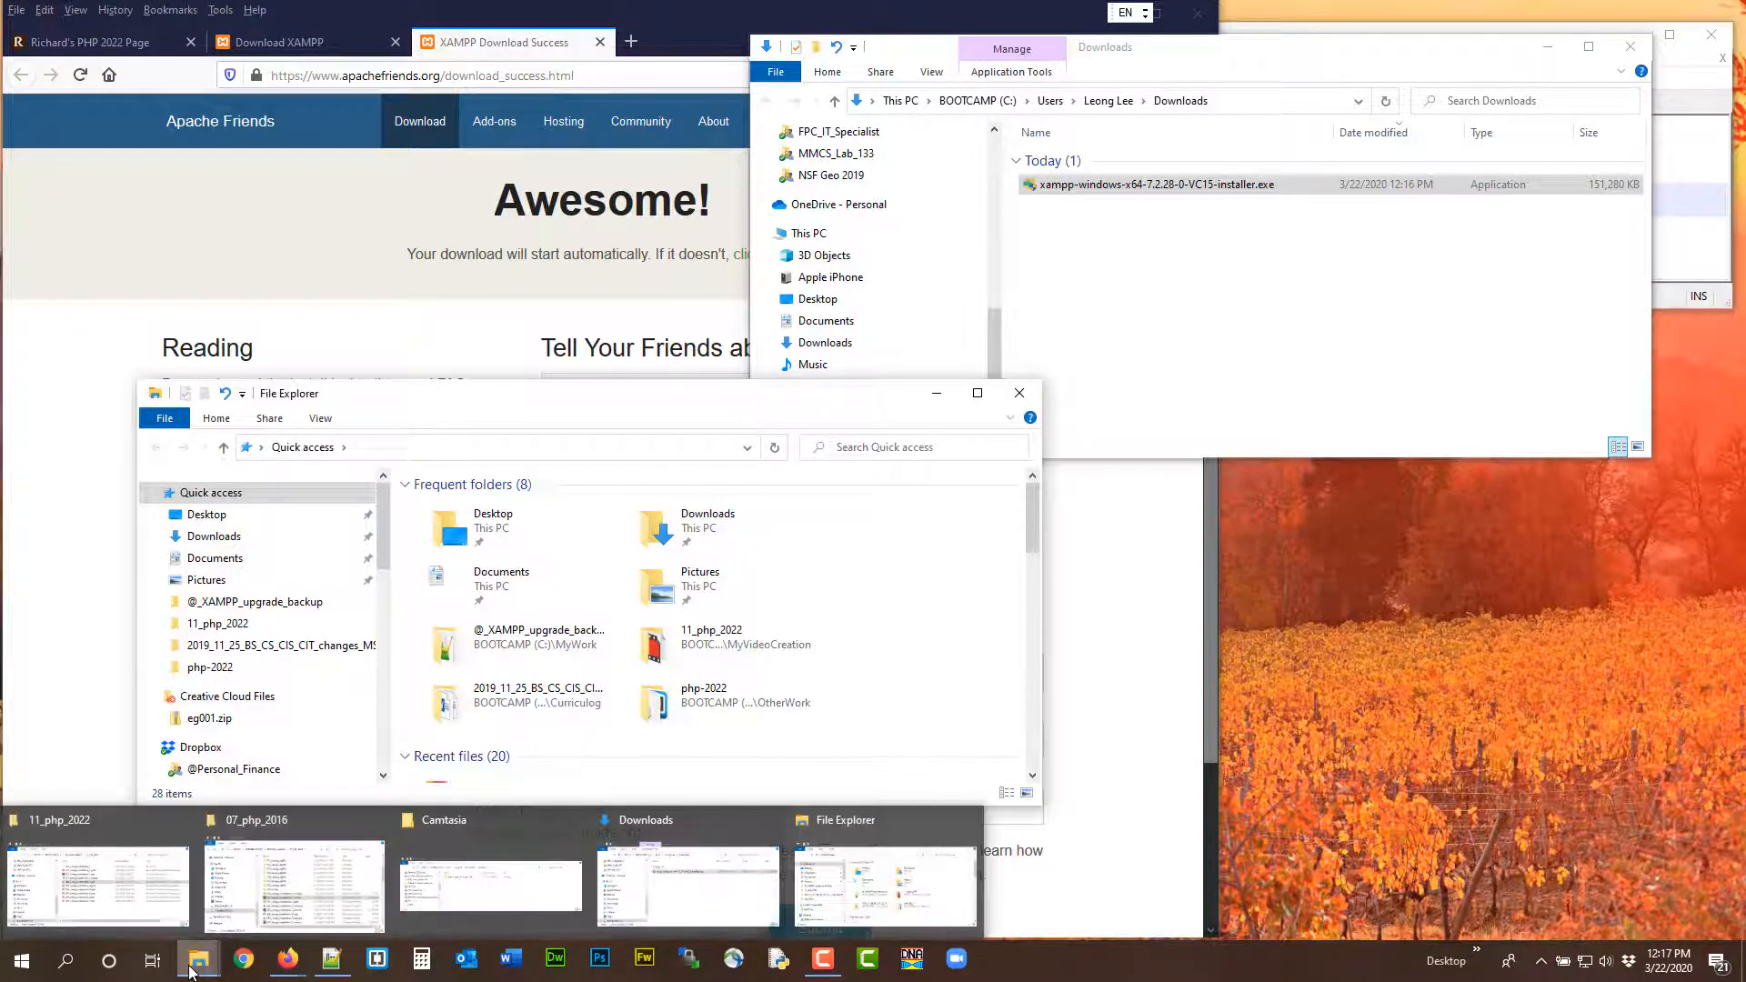
- Search Windows for "file" and view the options available for the File Explorer app, including taskbar pinning
left_click(68, 964)
type("fi")
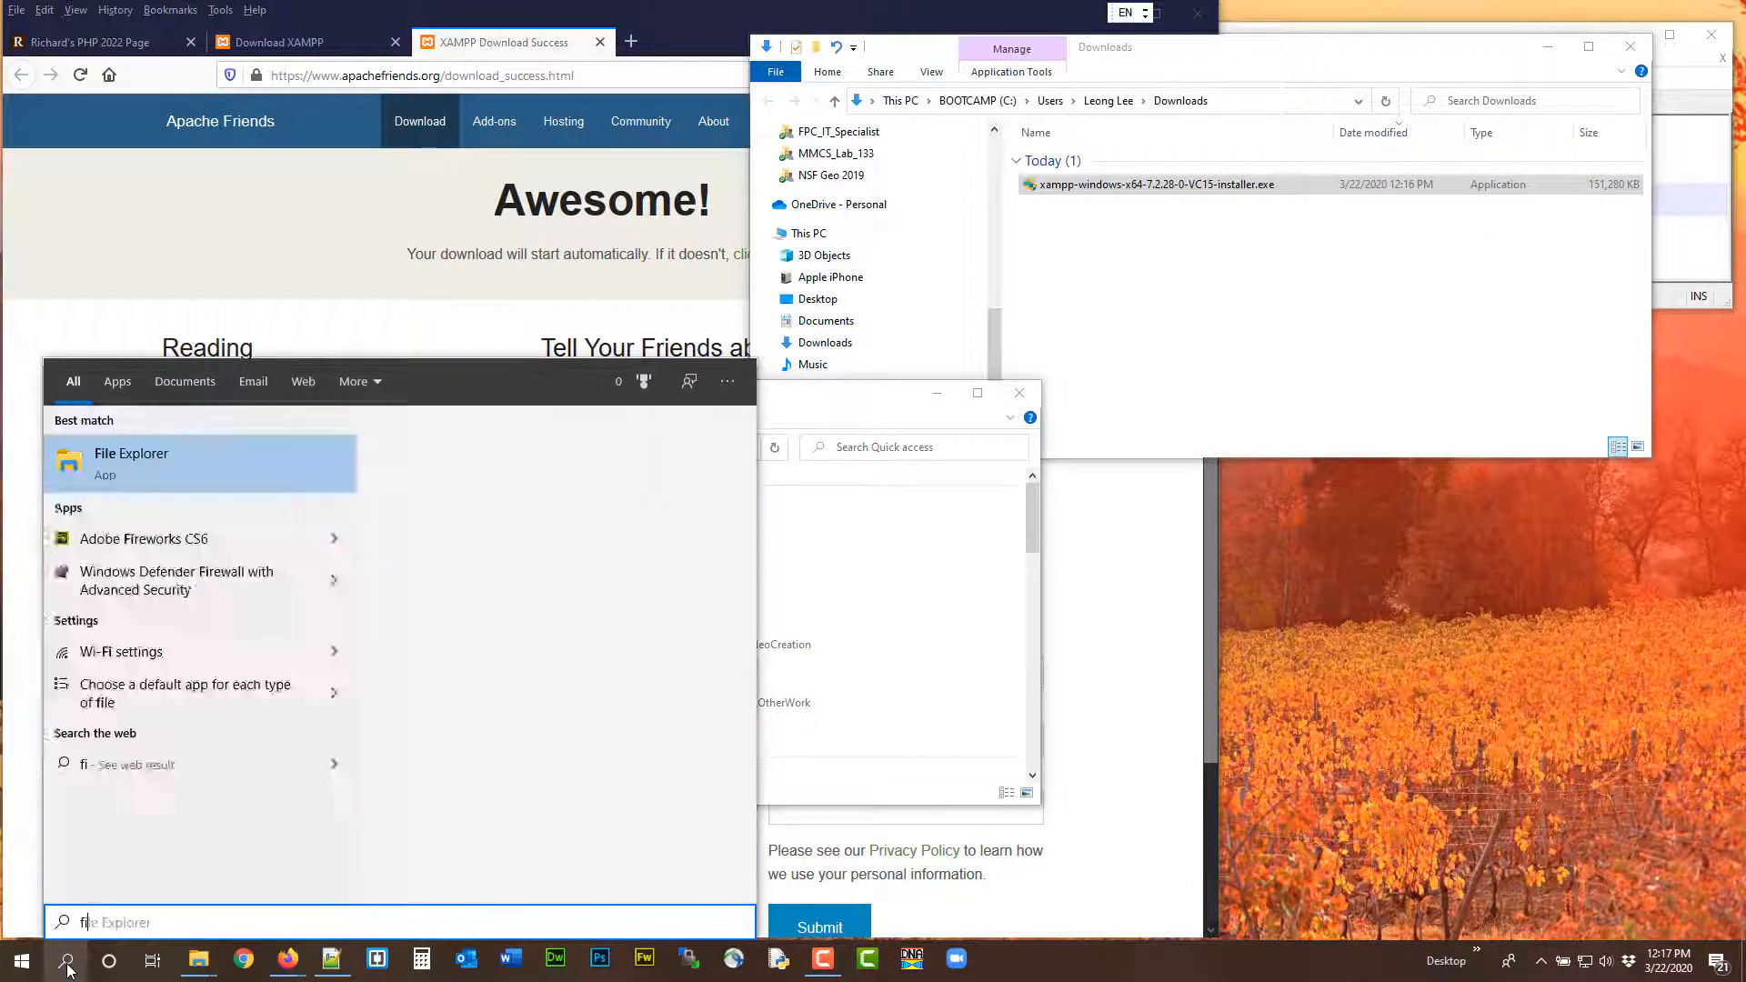
type("le")
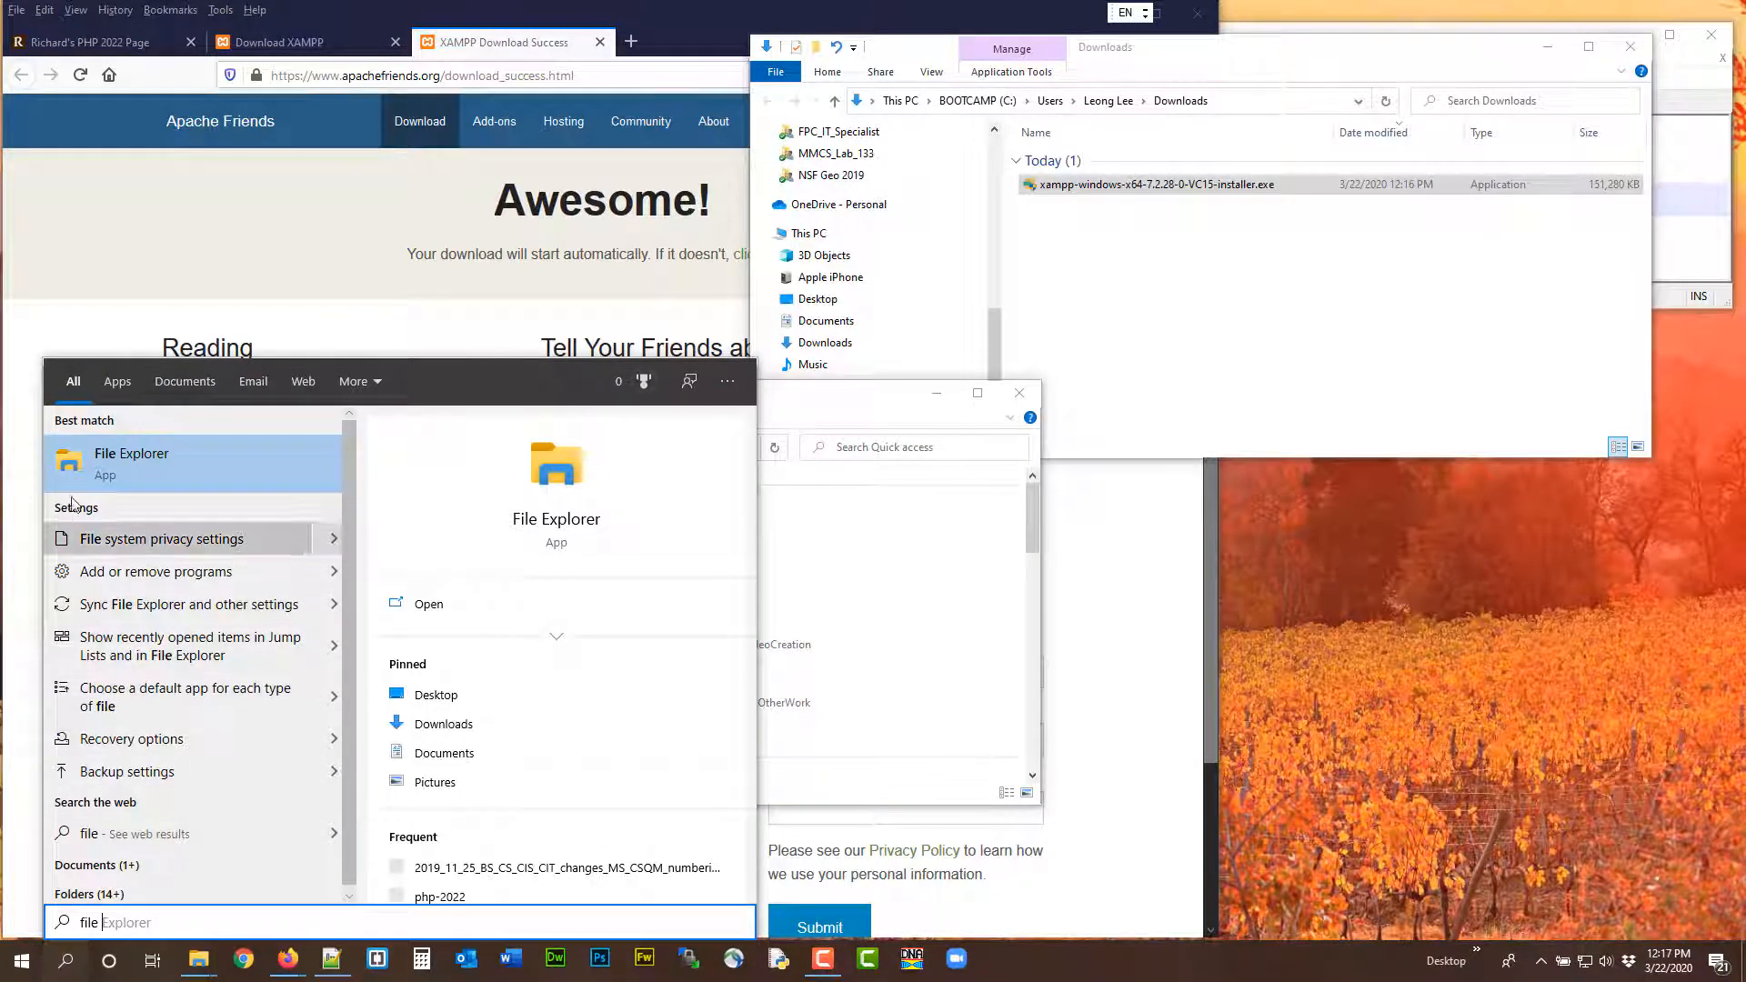
right_click(125, 467)
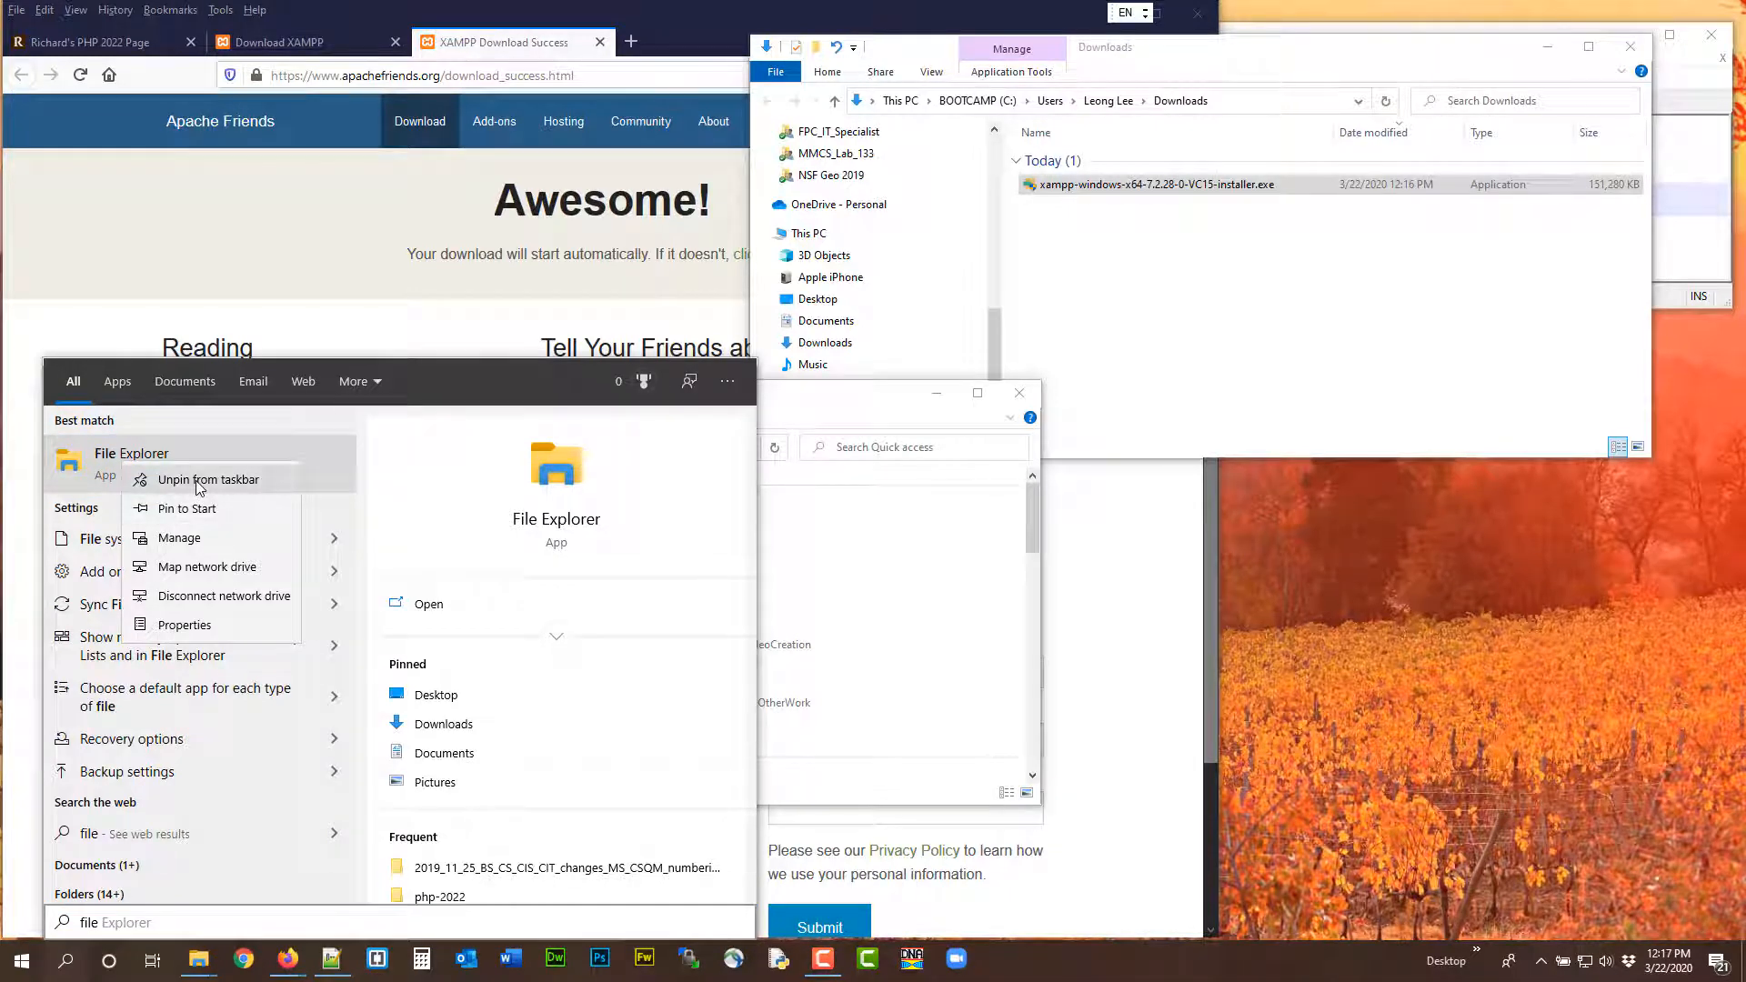
left_click(66, 966)
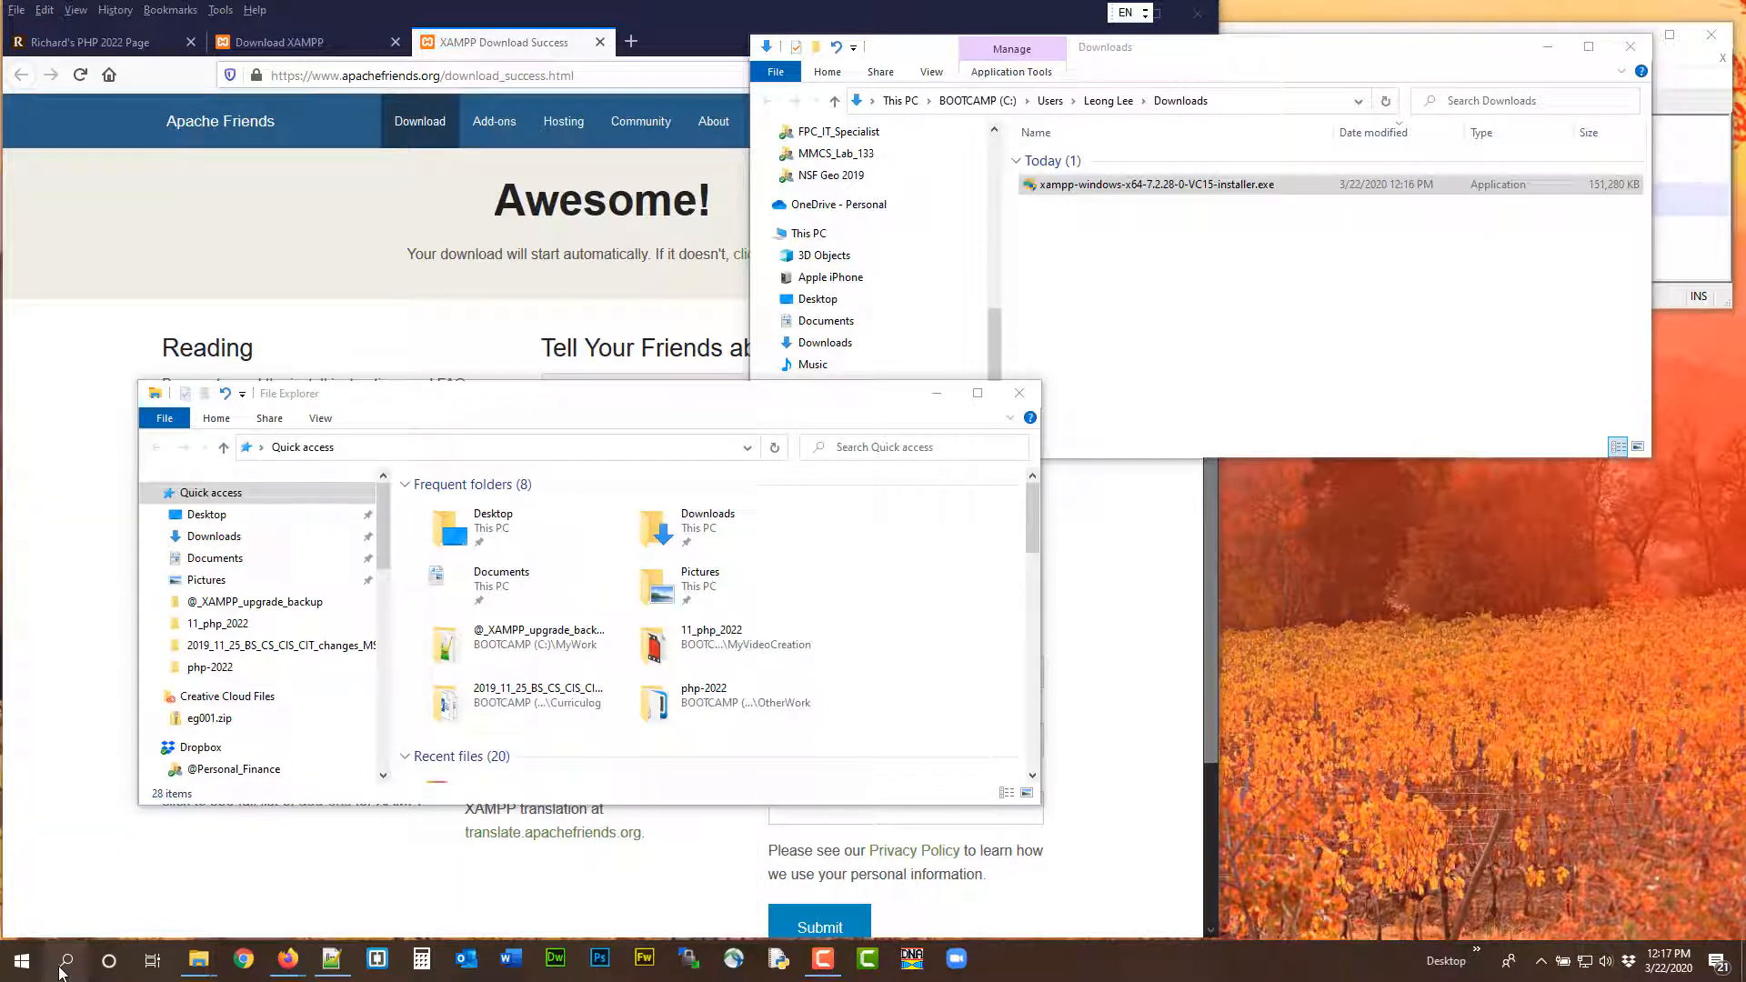
- Search Windows again for "file explore", review File Explorer's taskbar pinning option, and return to the open Quick access window
mouse_move(198, 962)
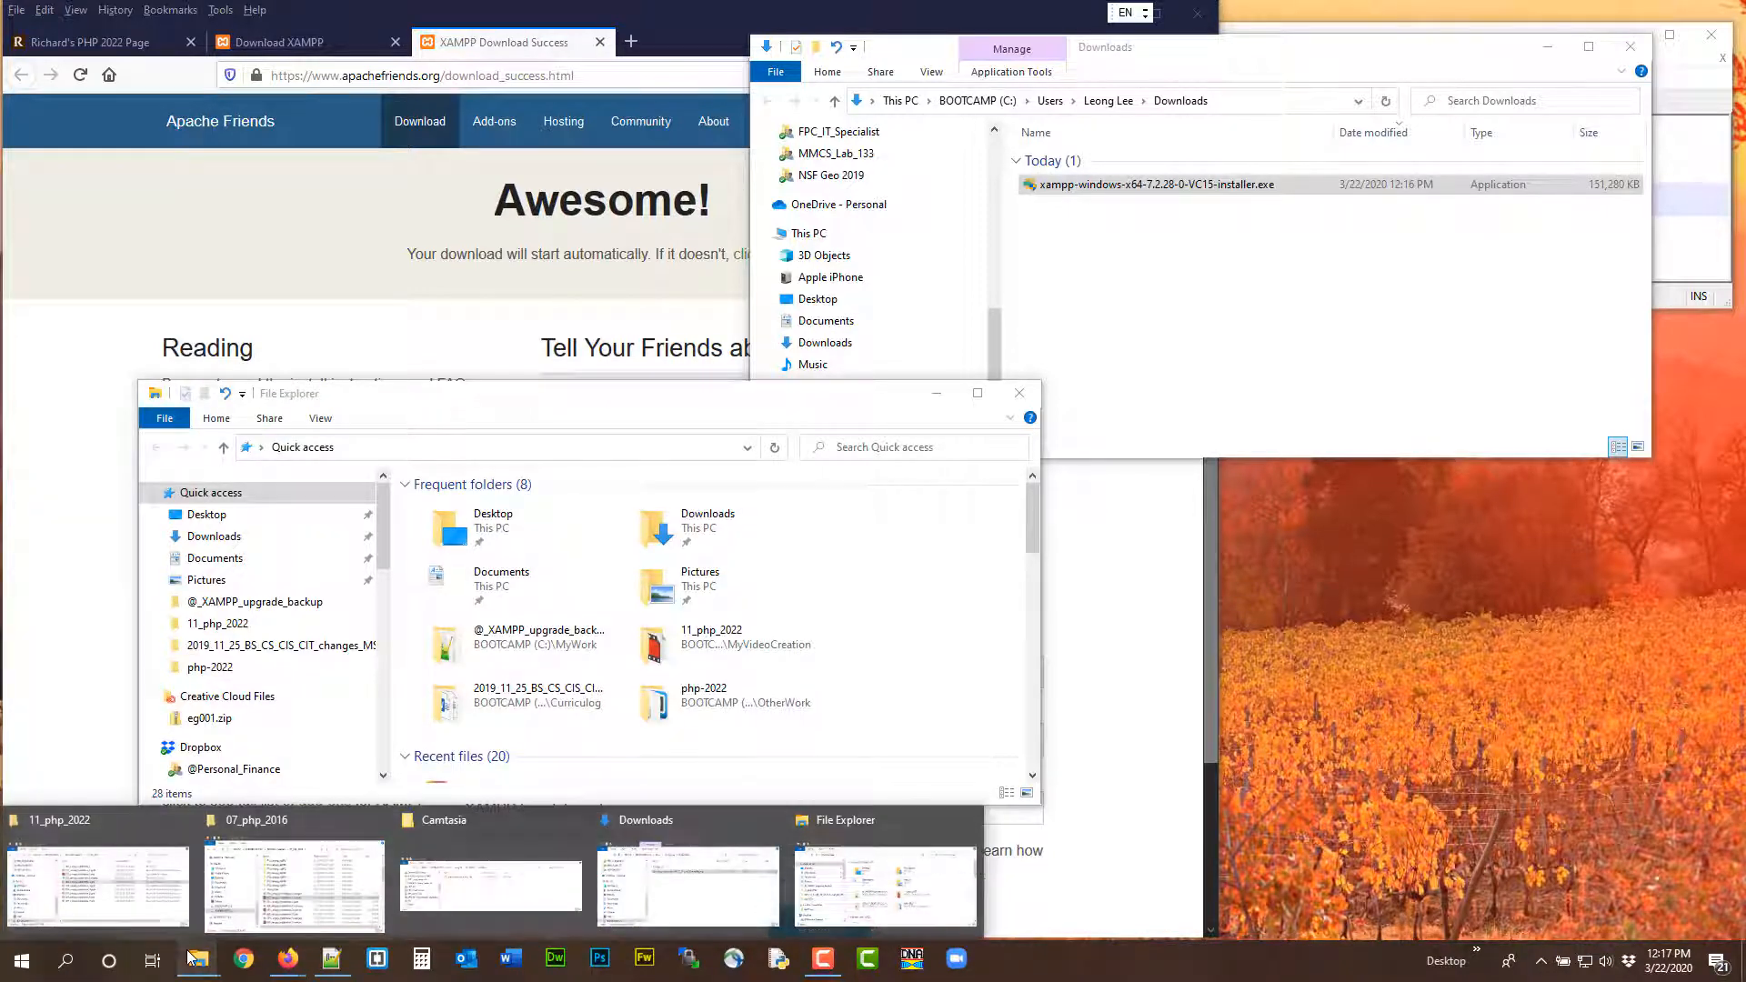
left_click(76, 969)
type("fi")
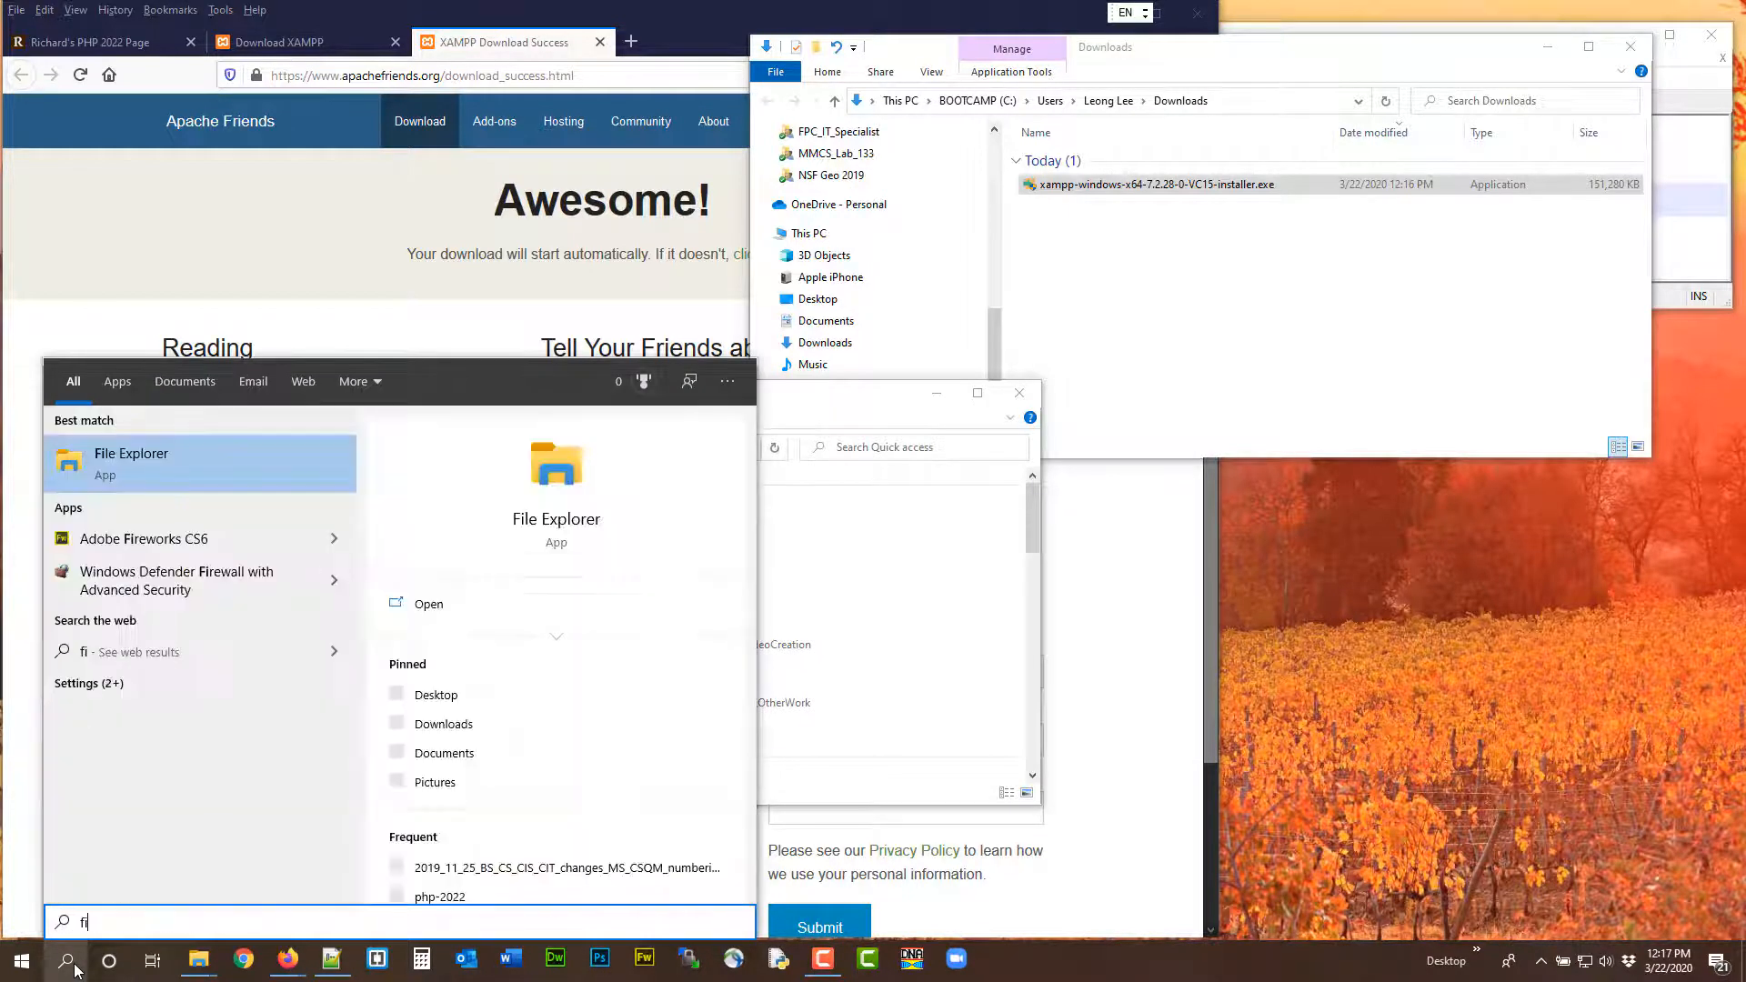
type("le expl")
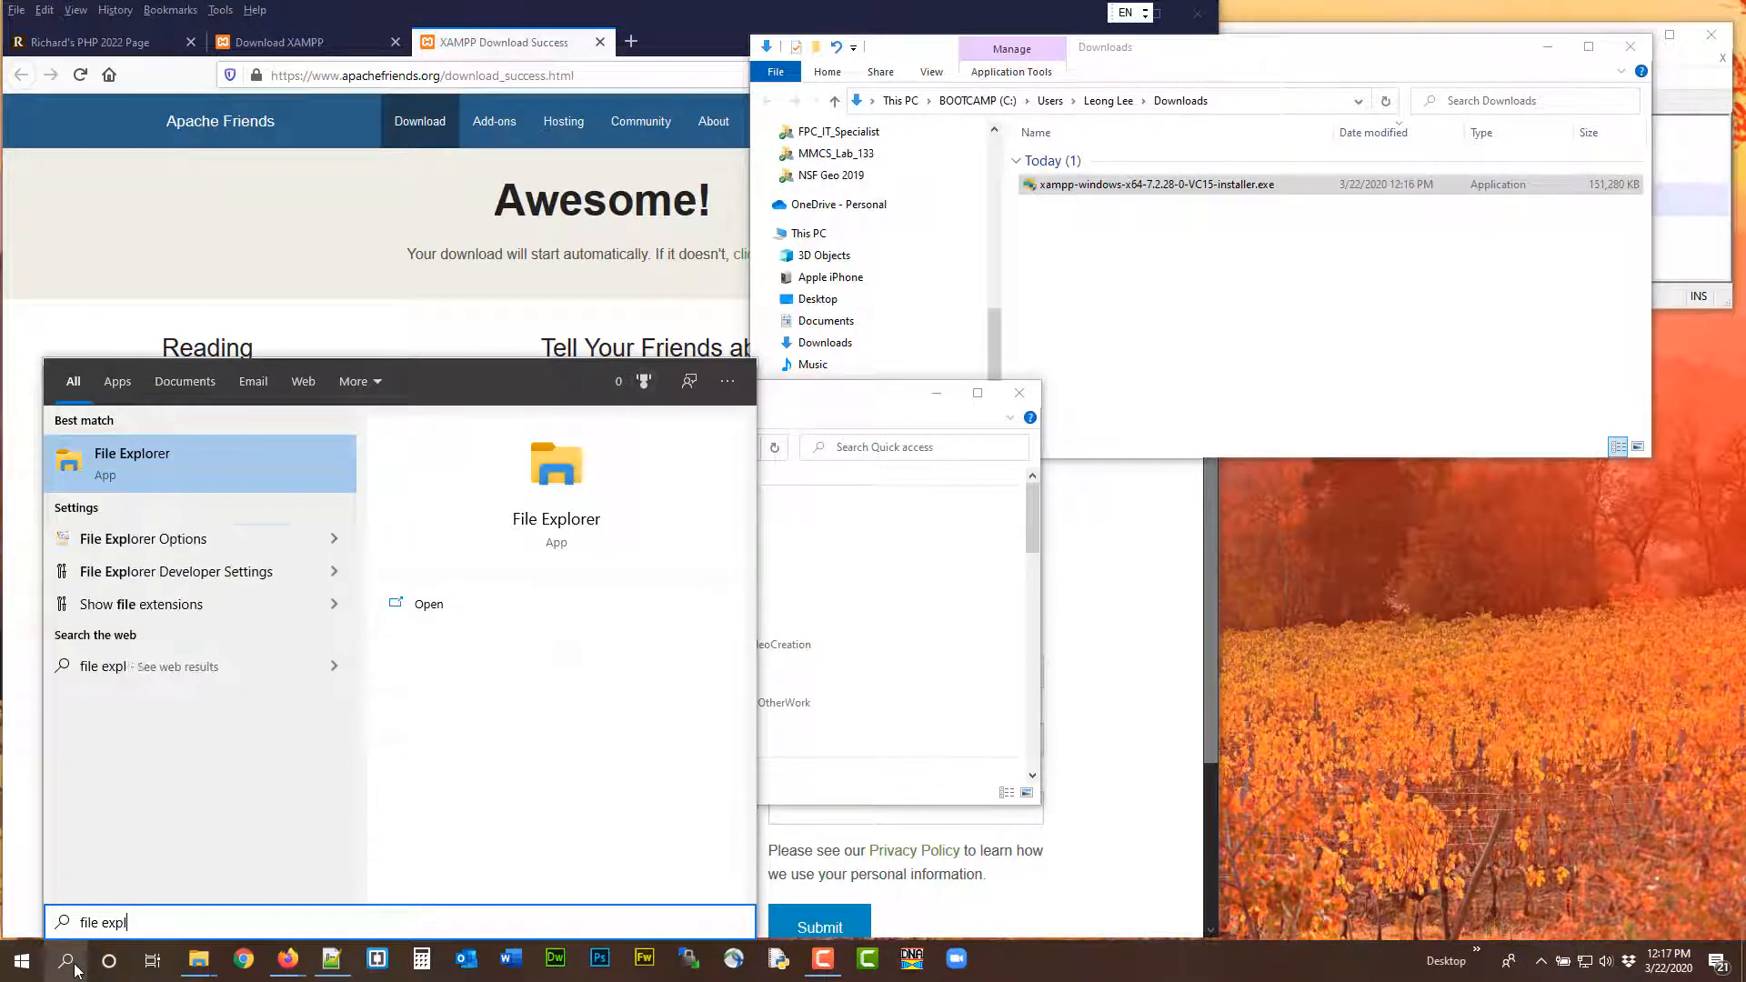
type("ore")
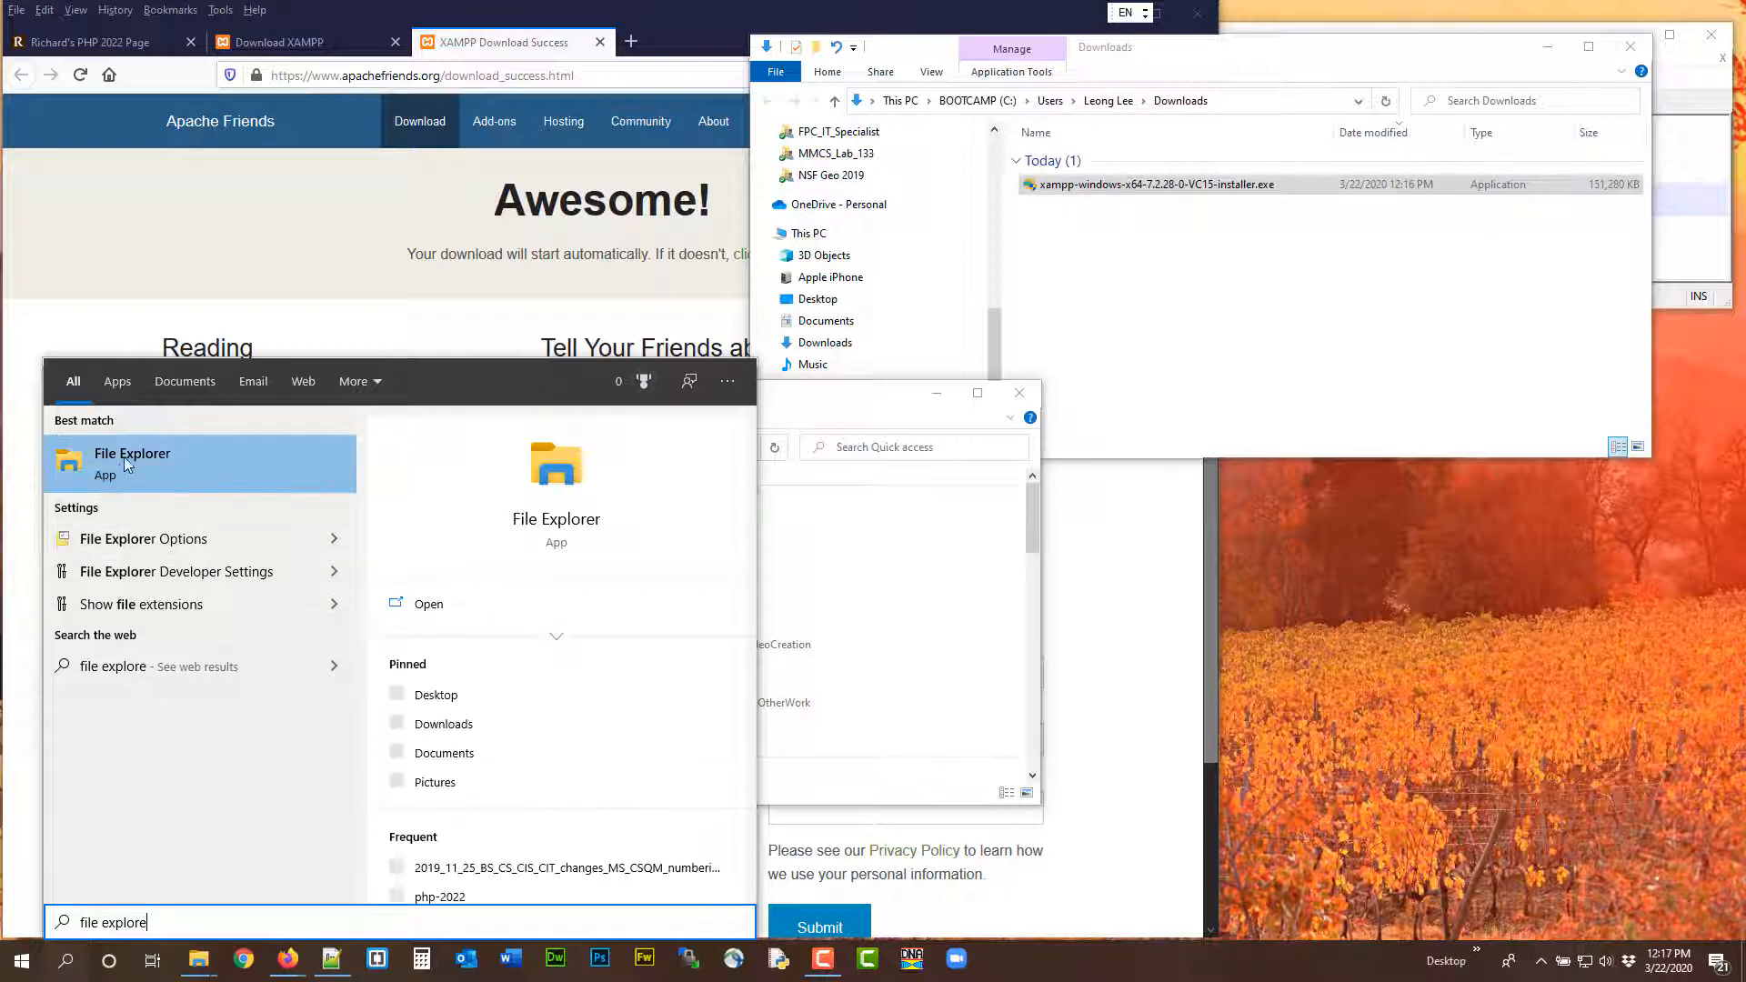
right_click(127, 462)
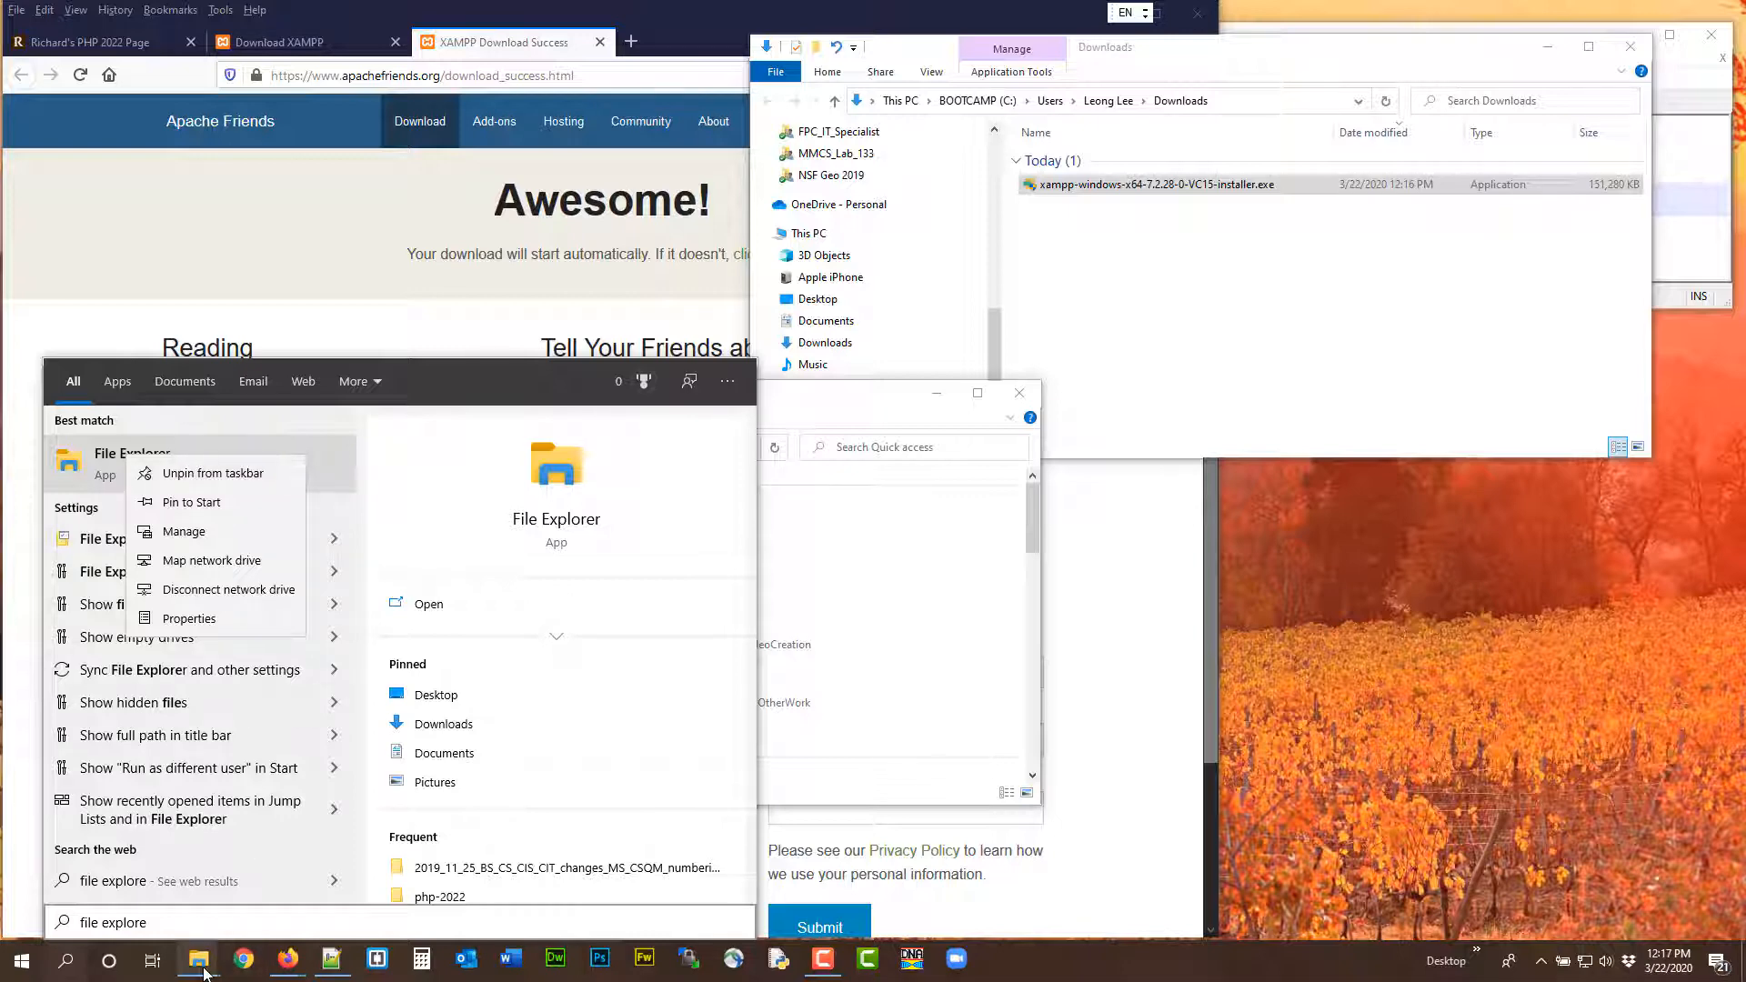
left_click(854, 423)
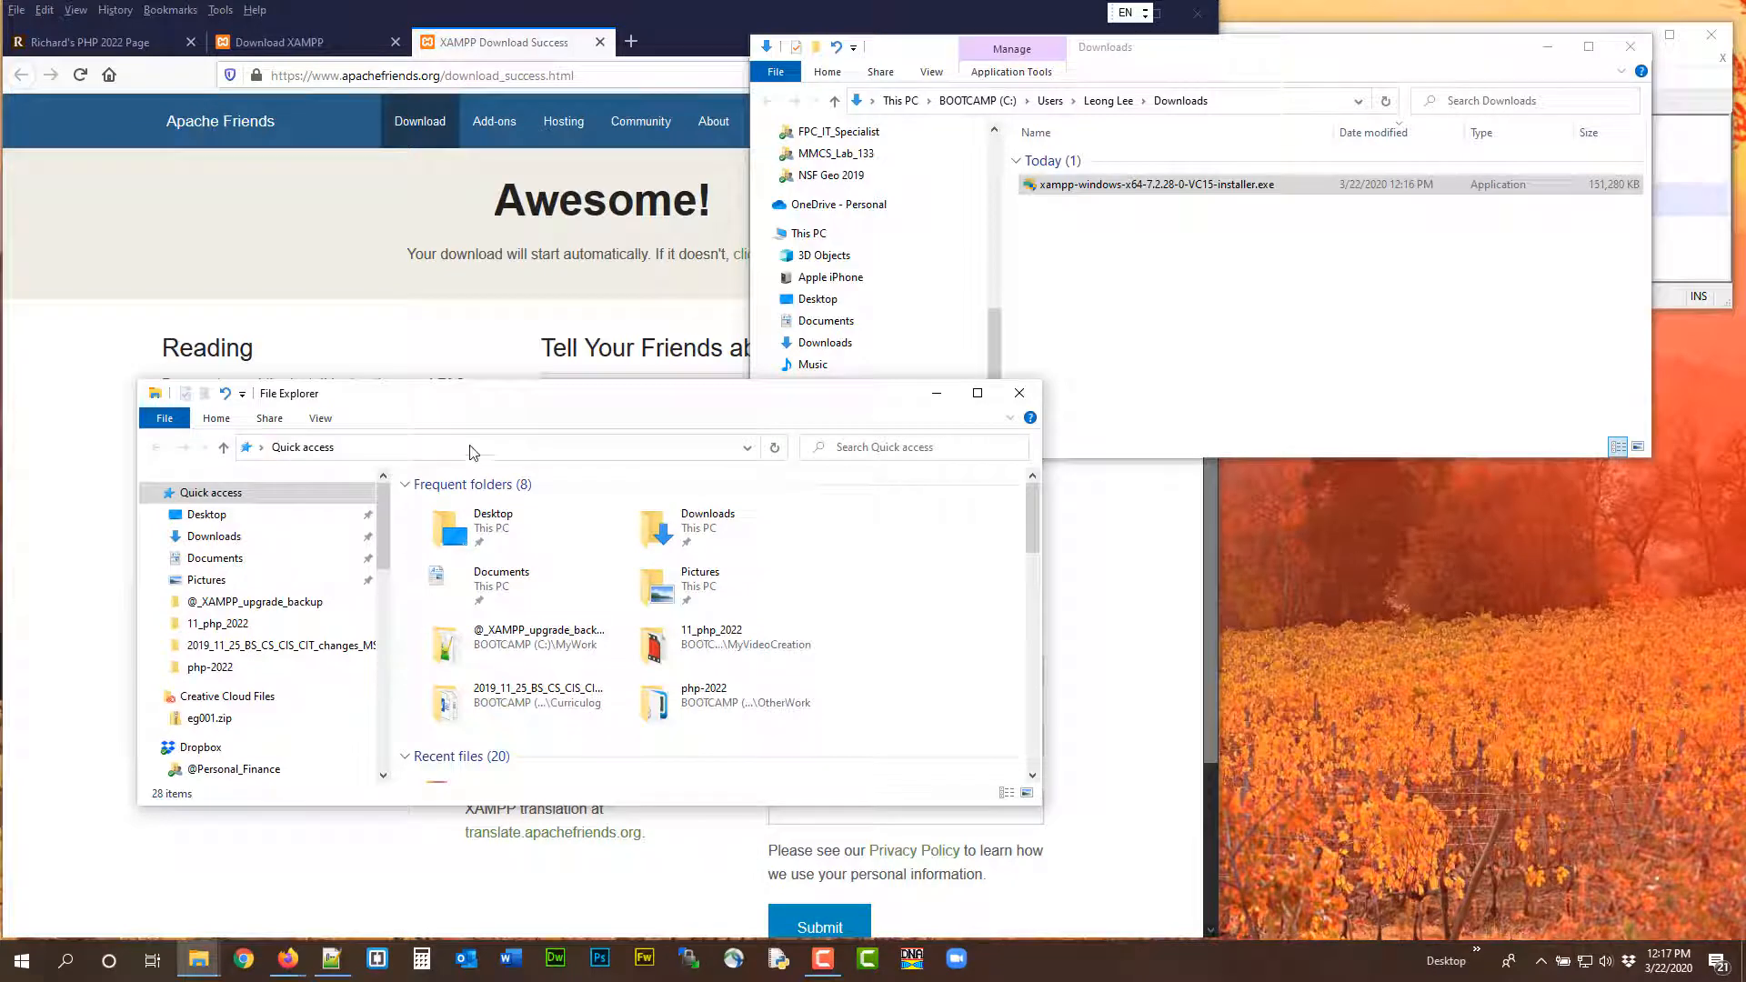
- Reposition and enlarge the new File Explorer window, and browse to the temp folder on BOOTCAMP (C:)
left_click_drag(429, 396, 347, 334)
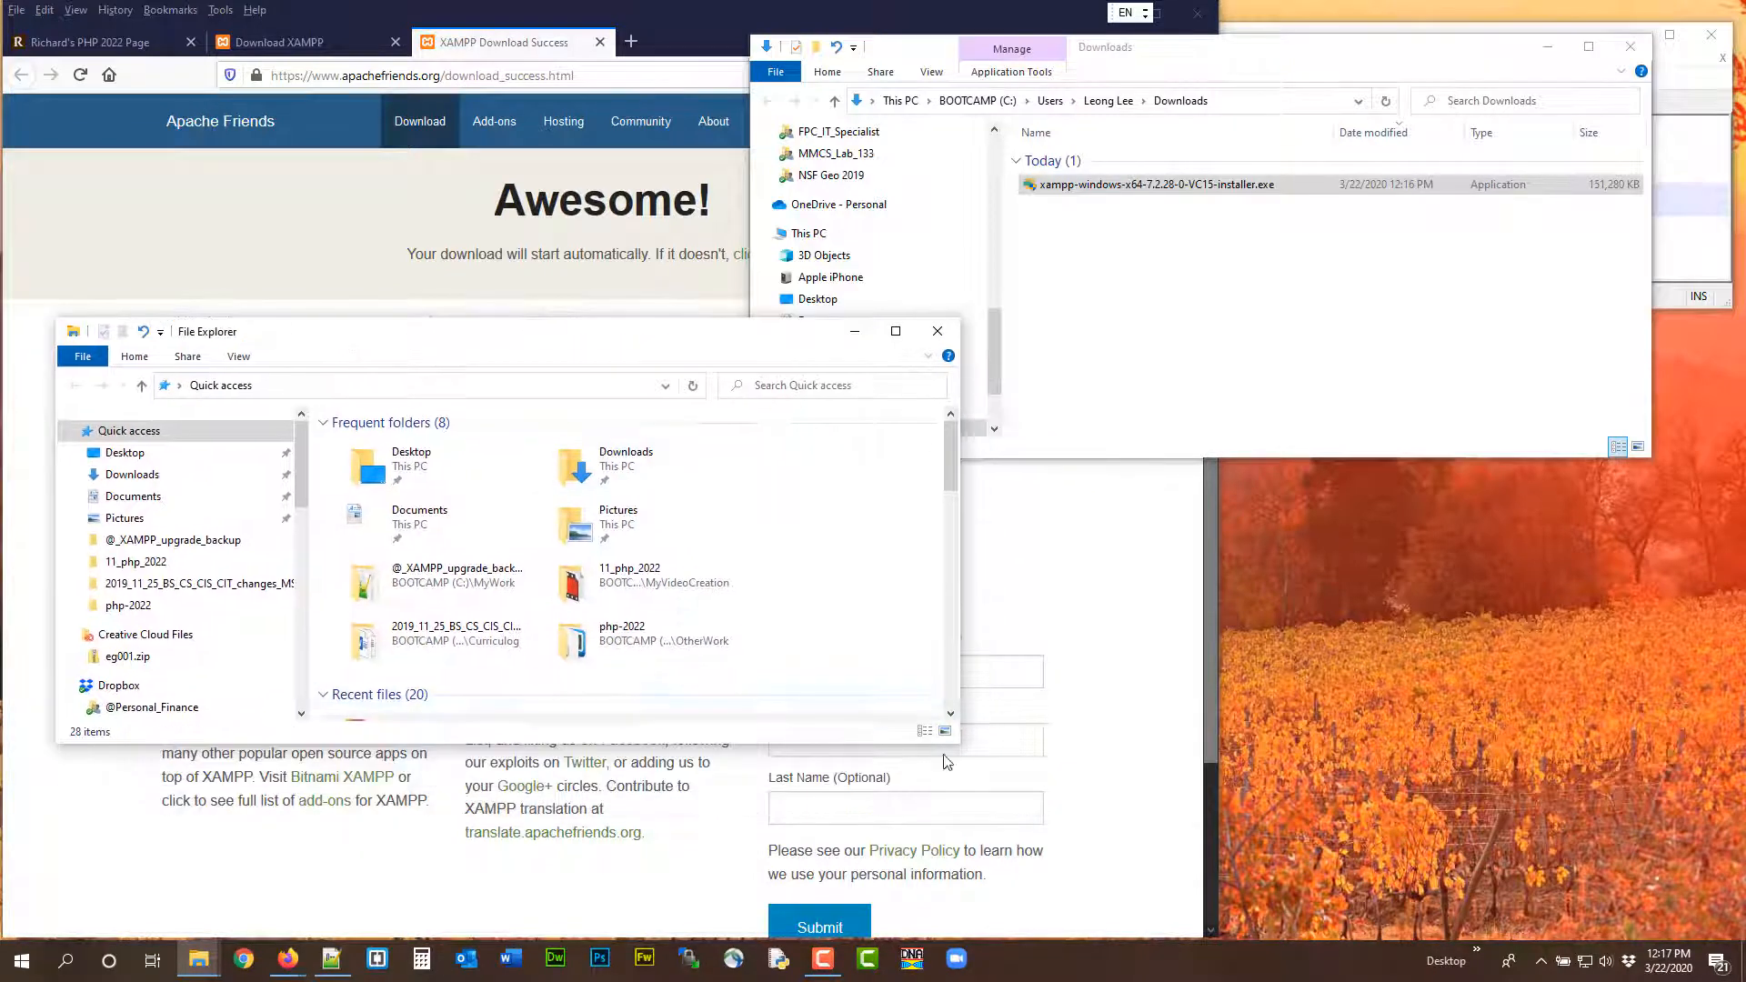
left_click_drag(958, 742, 1010, 914)
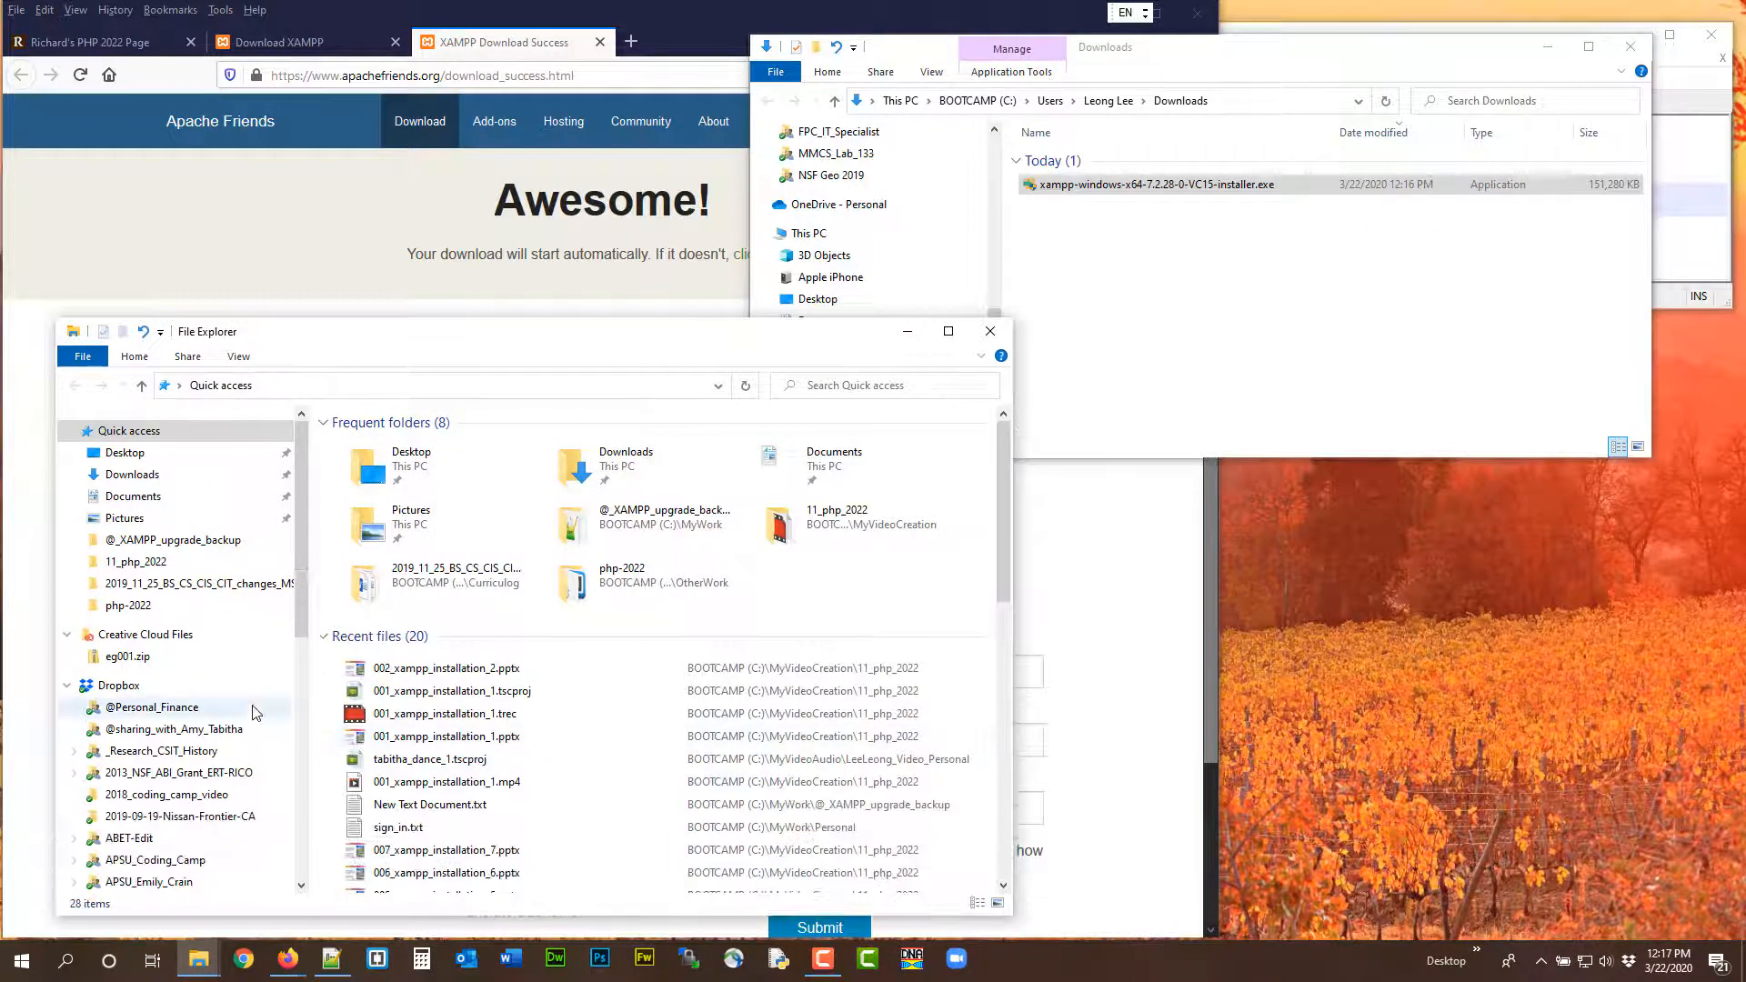
scroll(253, 710, "down", 3)
scroll(227, 695, "up", 3)
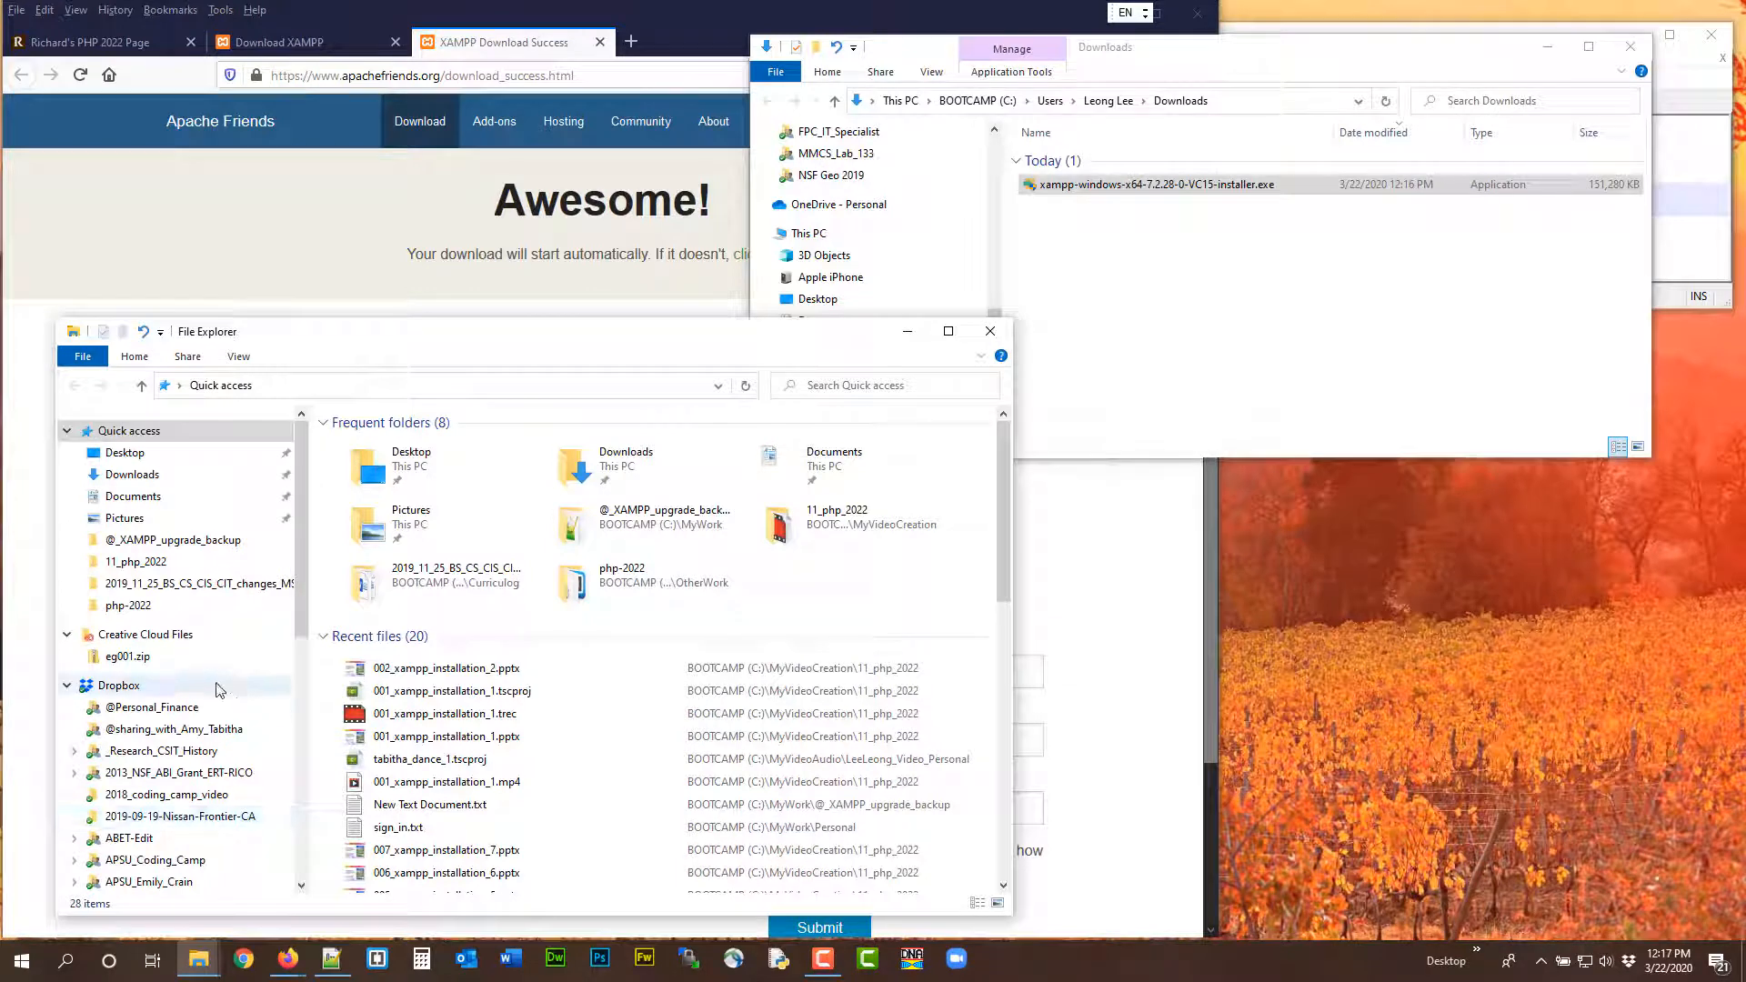
scroll(219, 689, "down", 4)
scroll(218, 689, "down", 3)
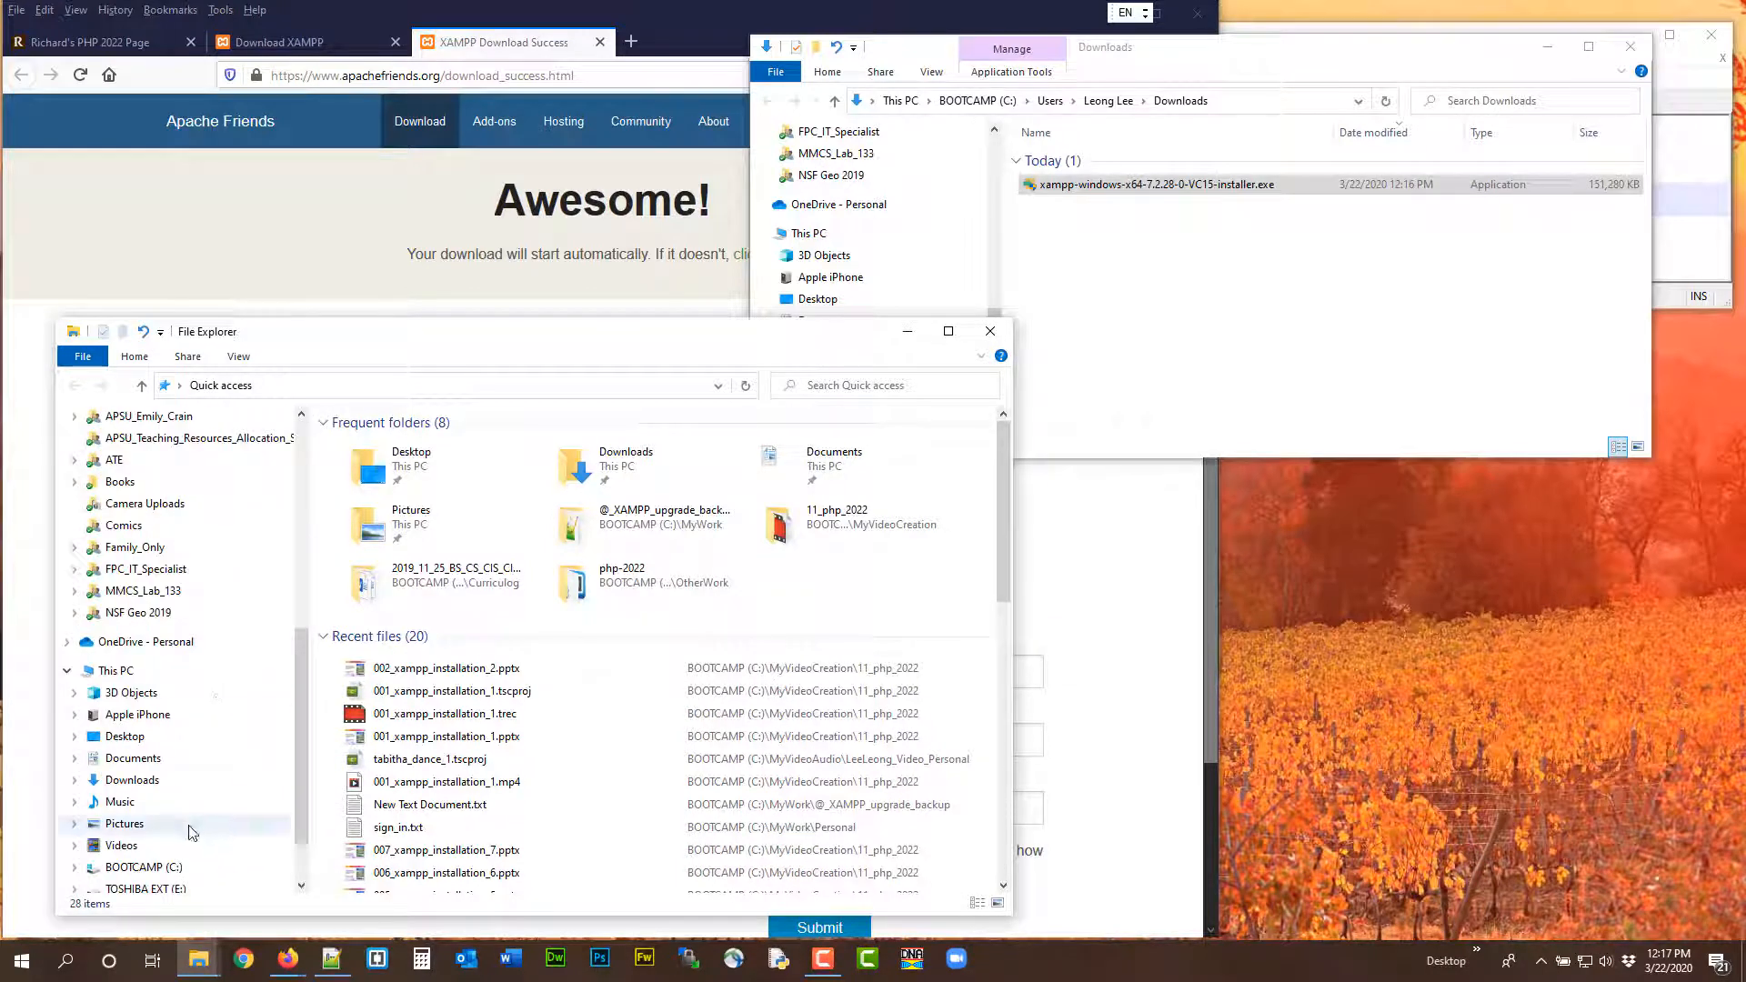
left_click(209, 867)
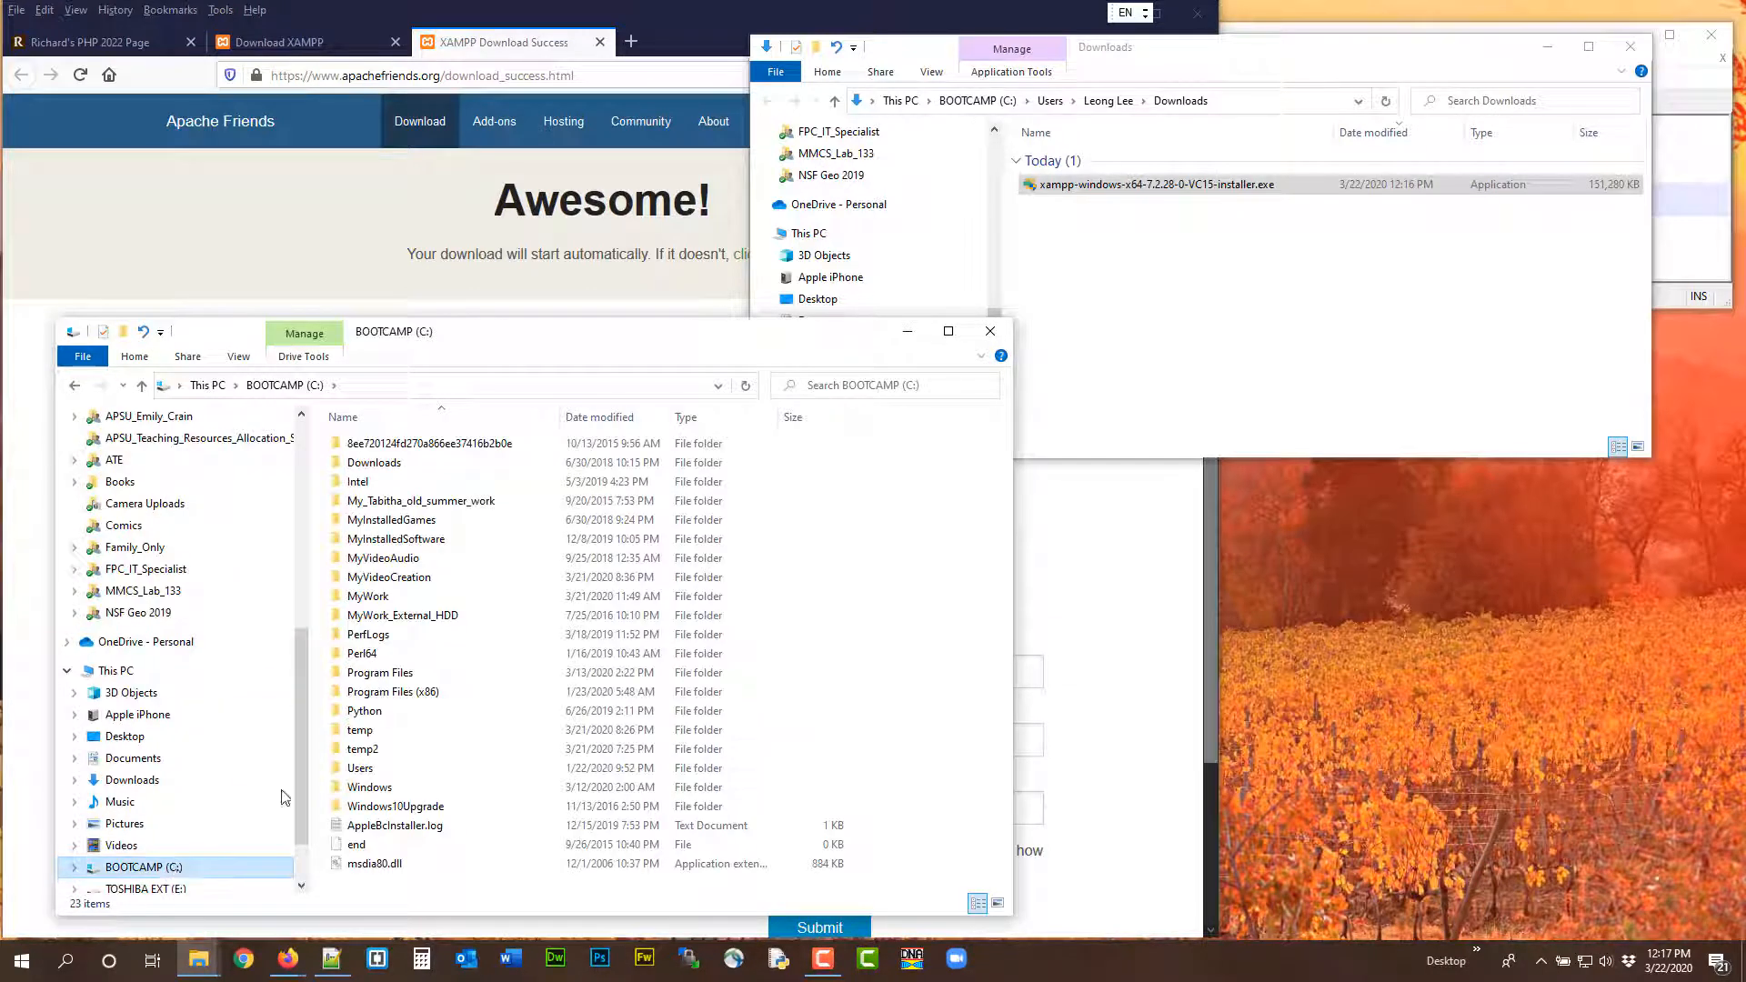
double_click(380, 732)
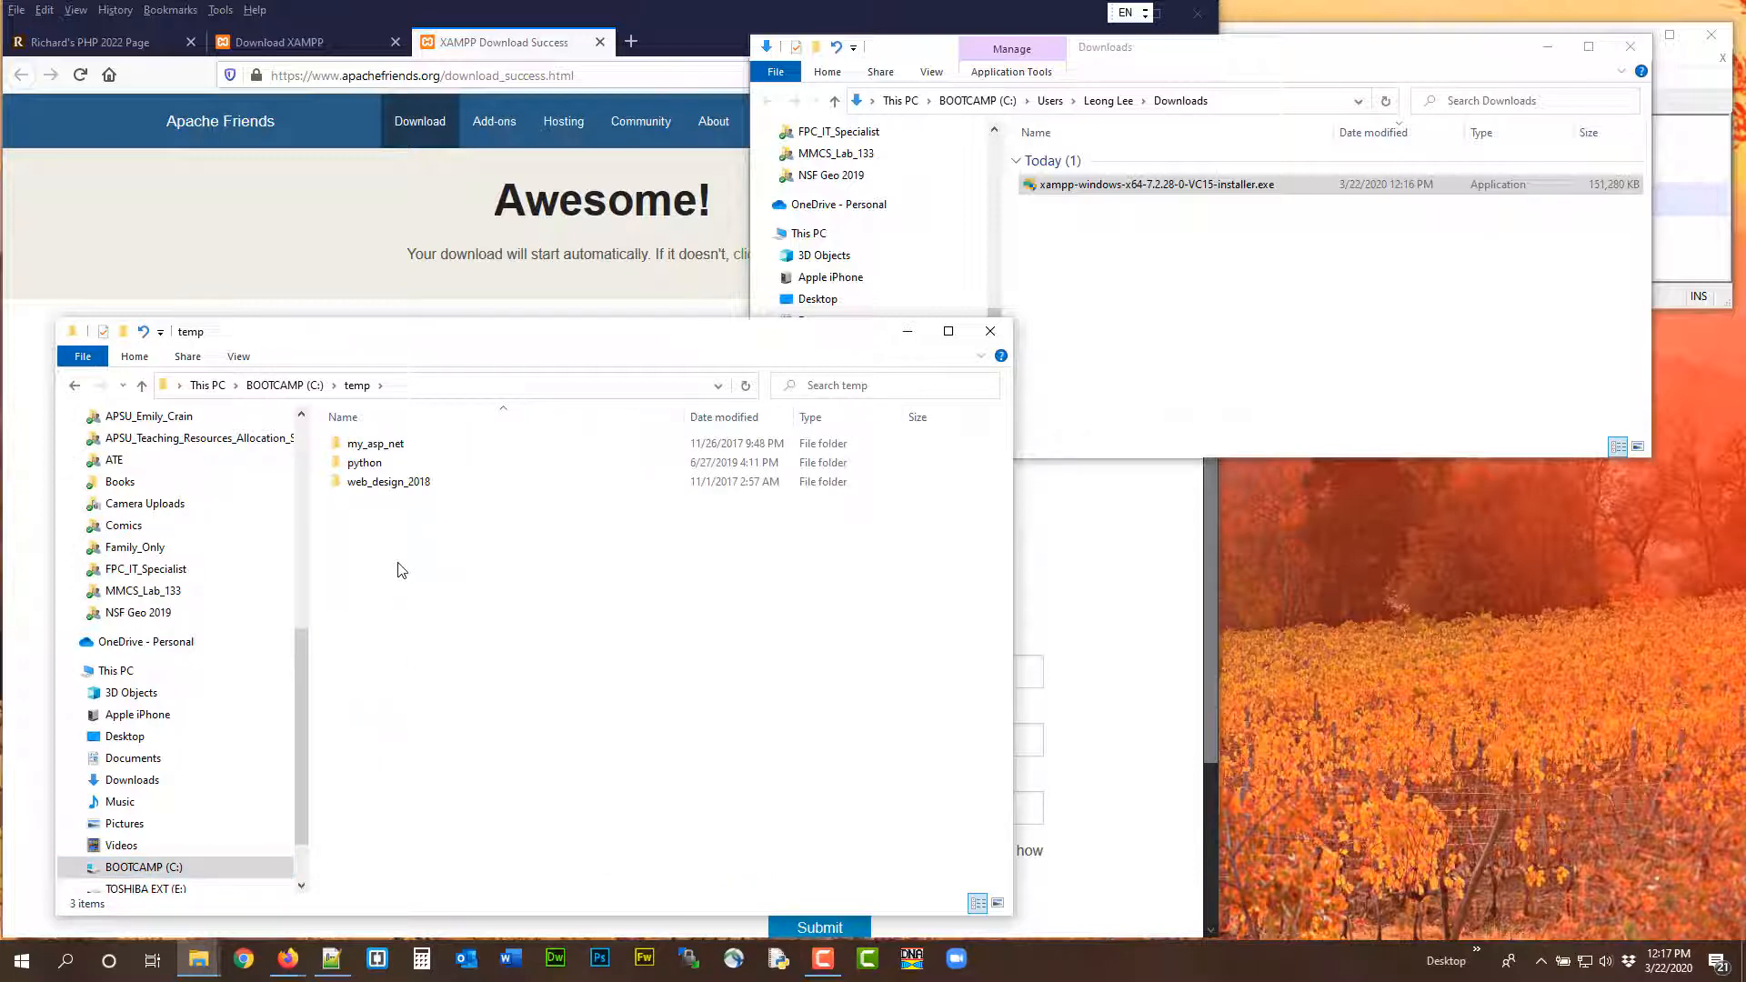
- Create a new folder named my_php inside the temp folder on BOOTCAMP (C:)
right_click(399, 564)
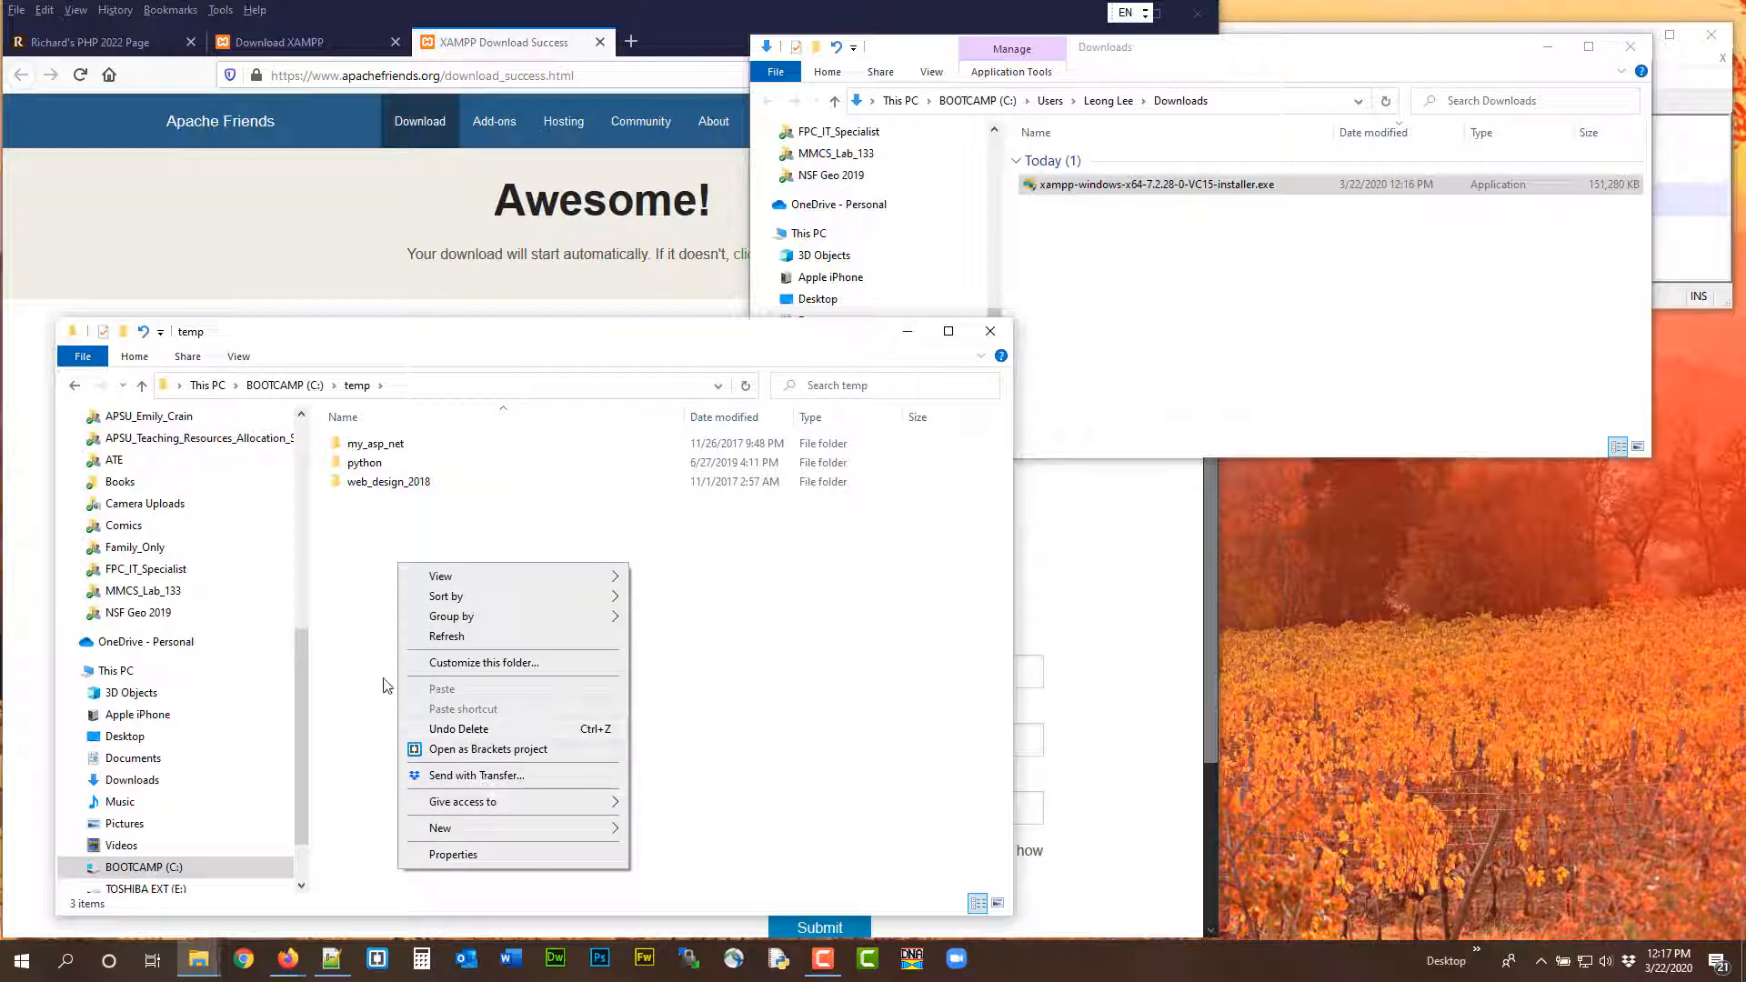
right_click(369, 626)
right_click(356, 567)
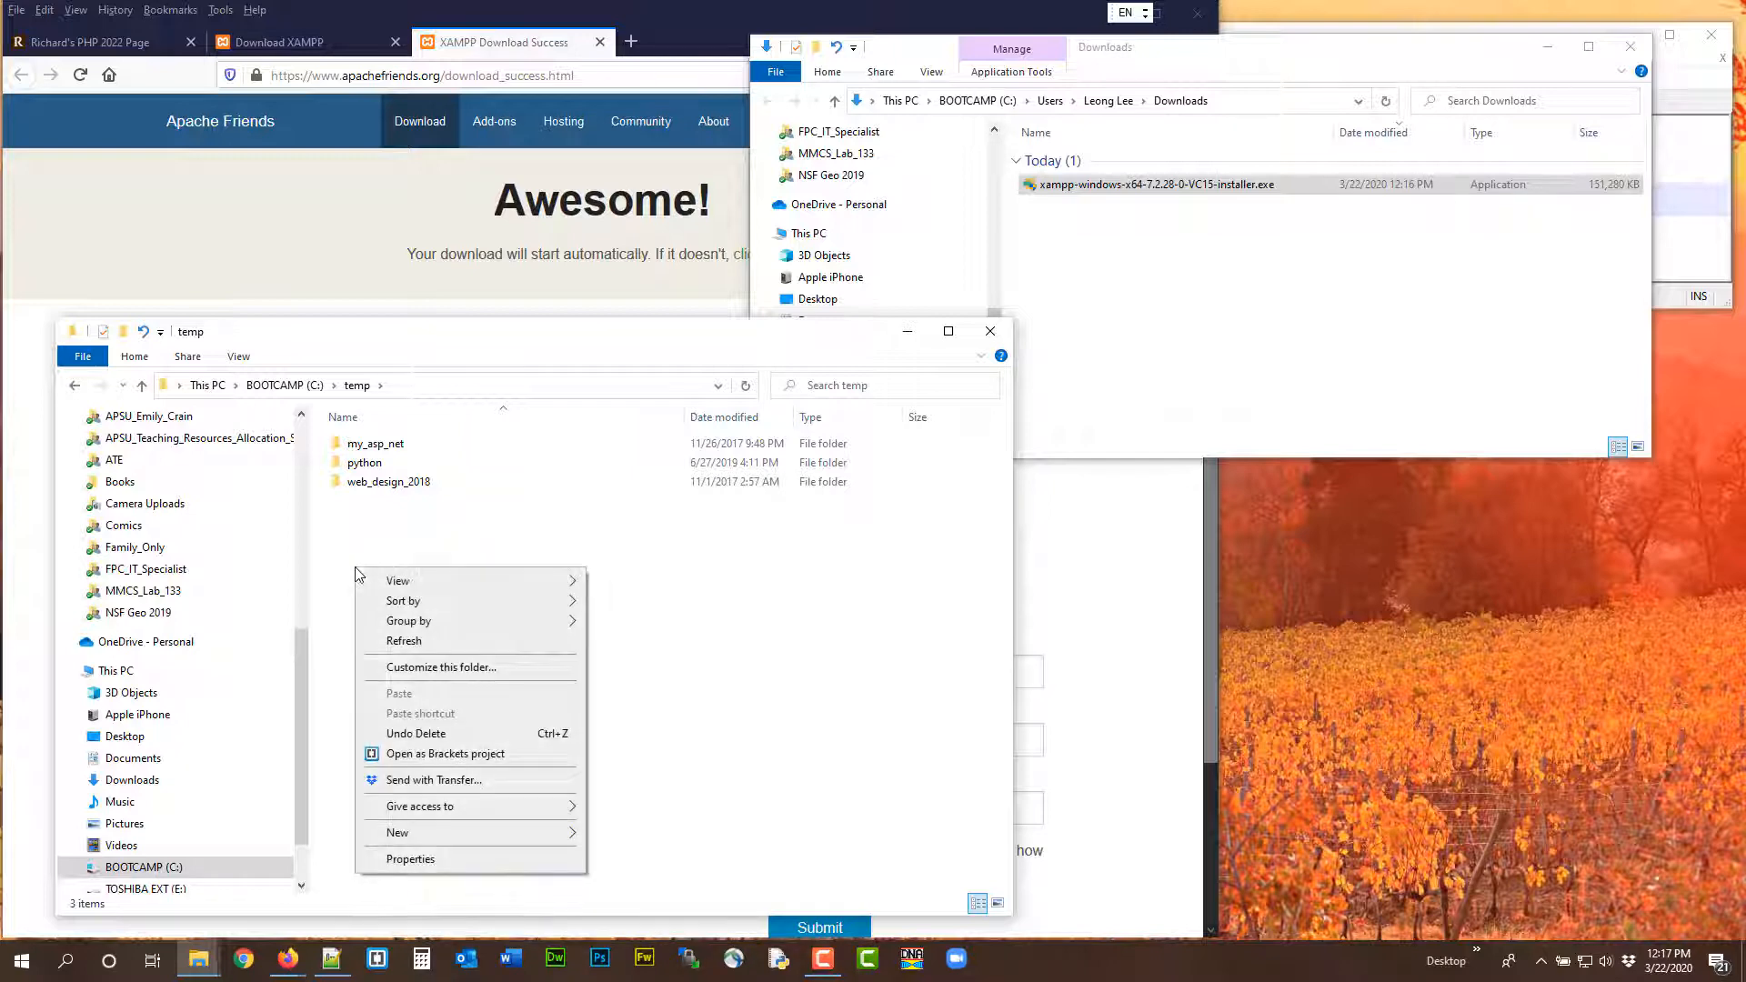
mouse_move(466, 804)
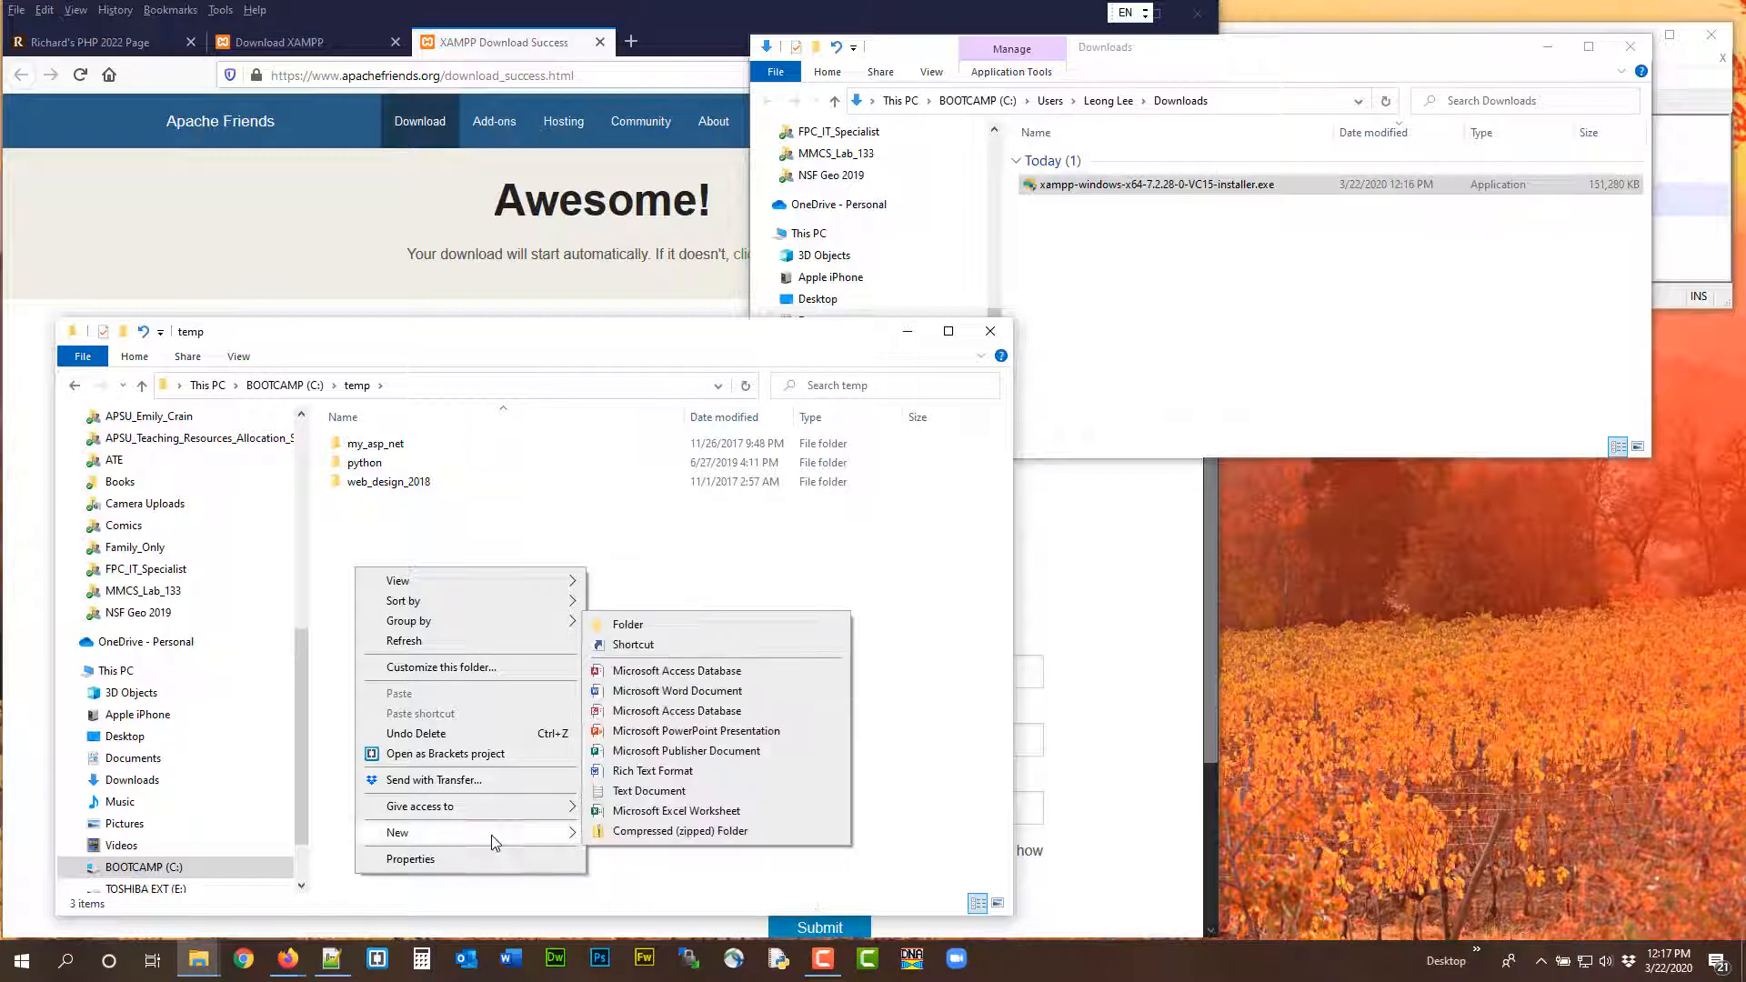
left_click(652, 632)
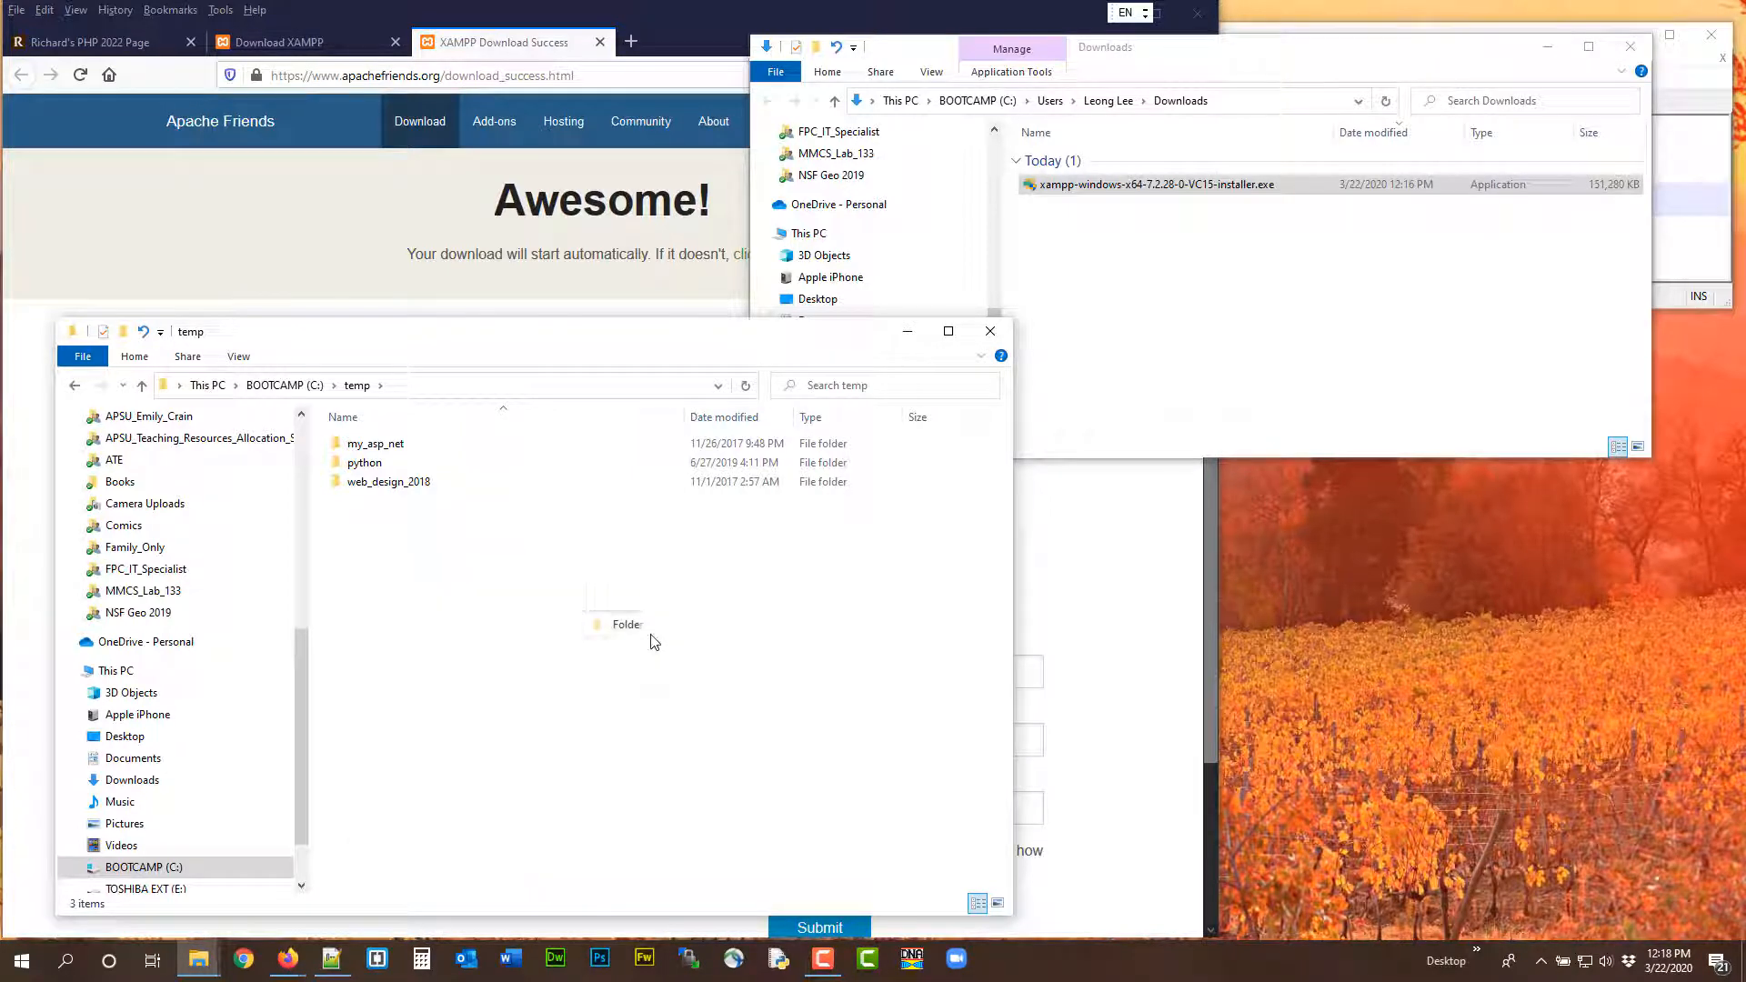
type("my")
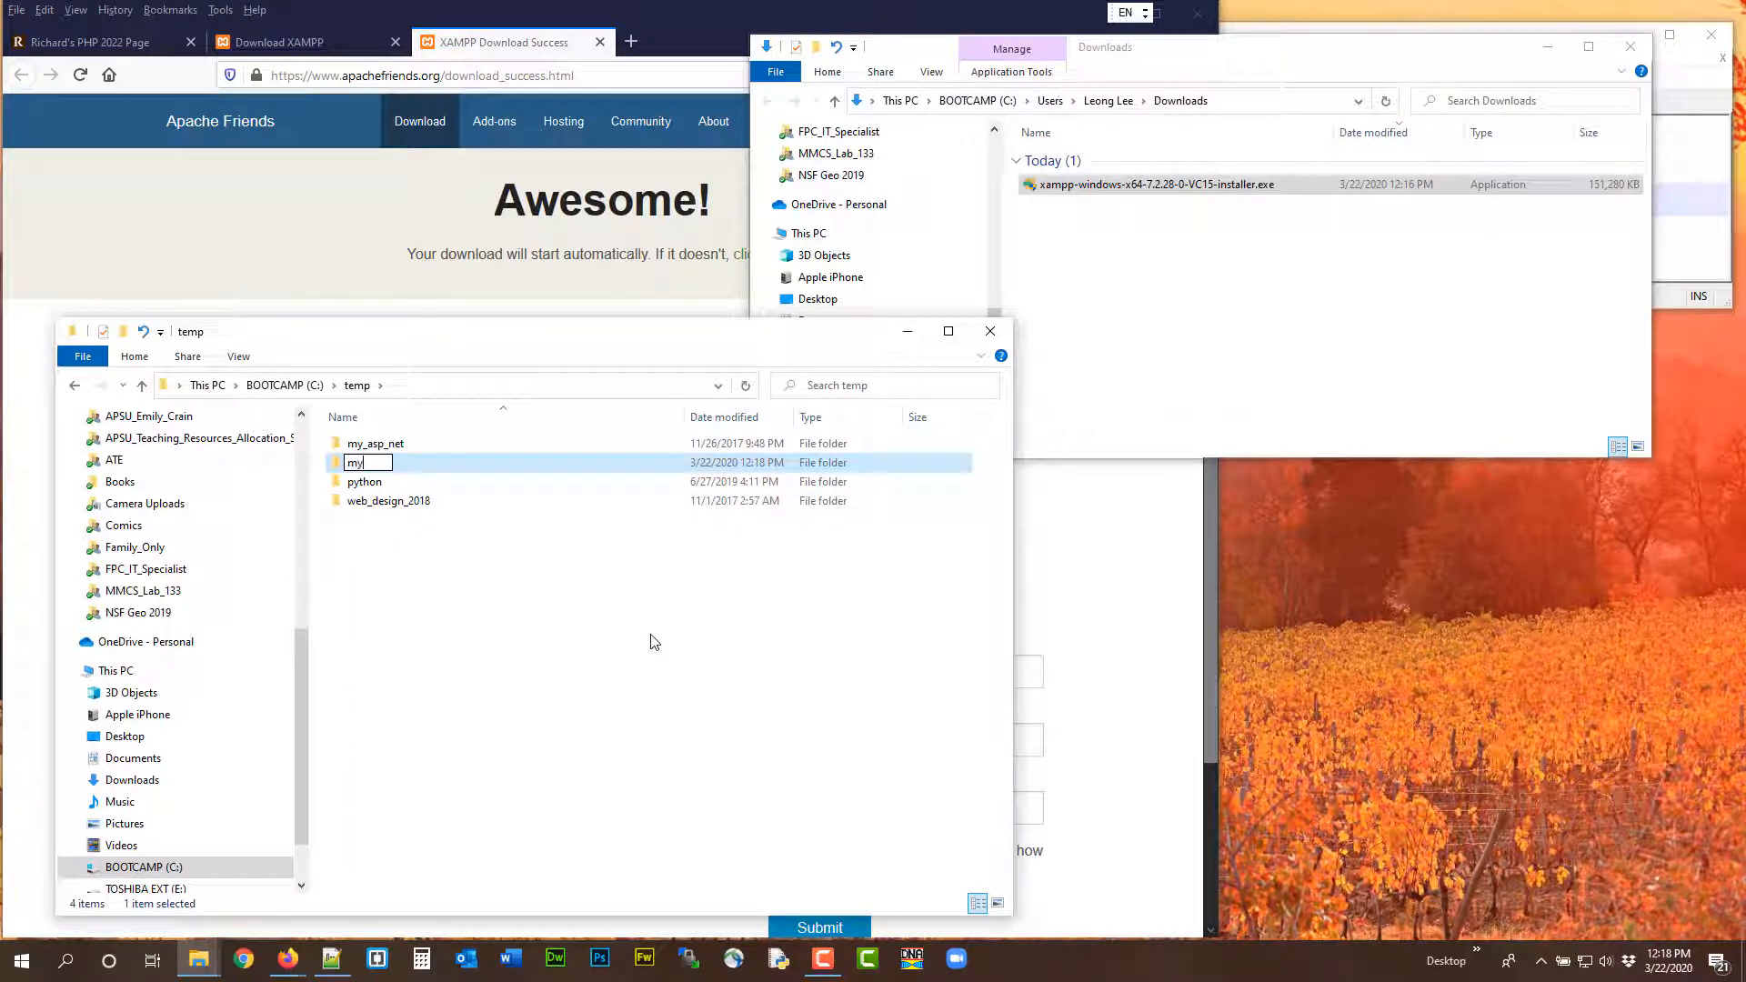
type("_php")
key("Return")
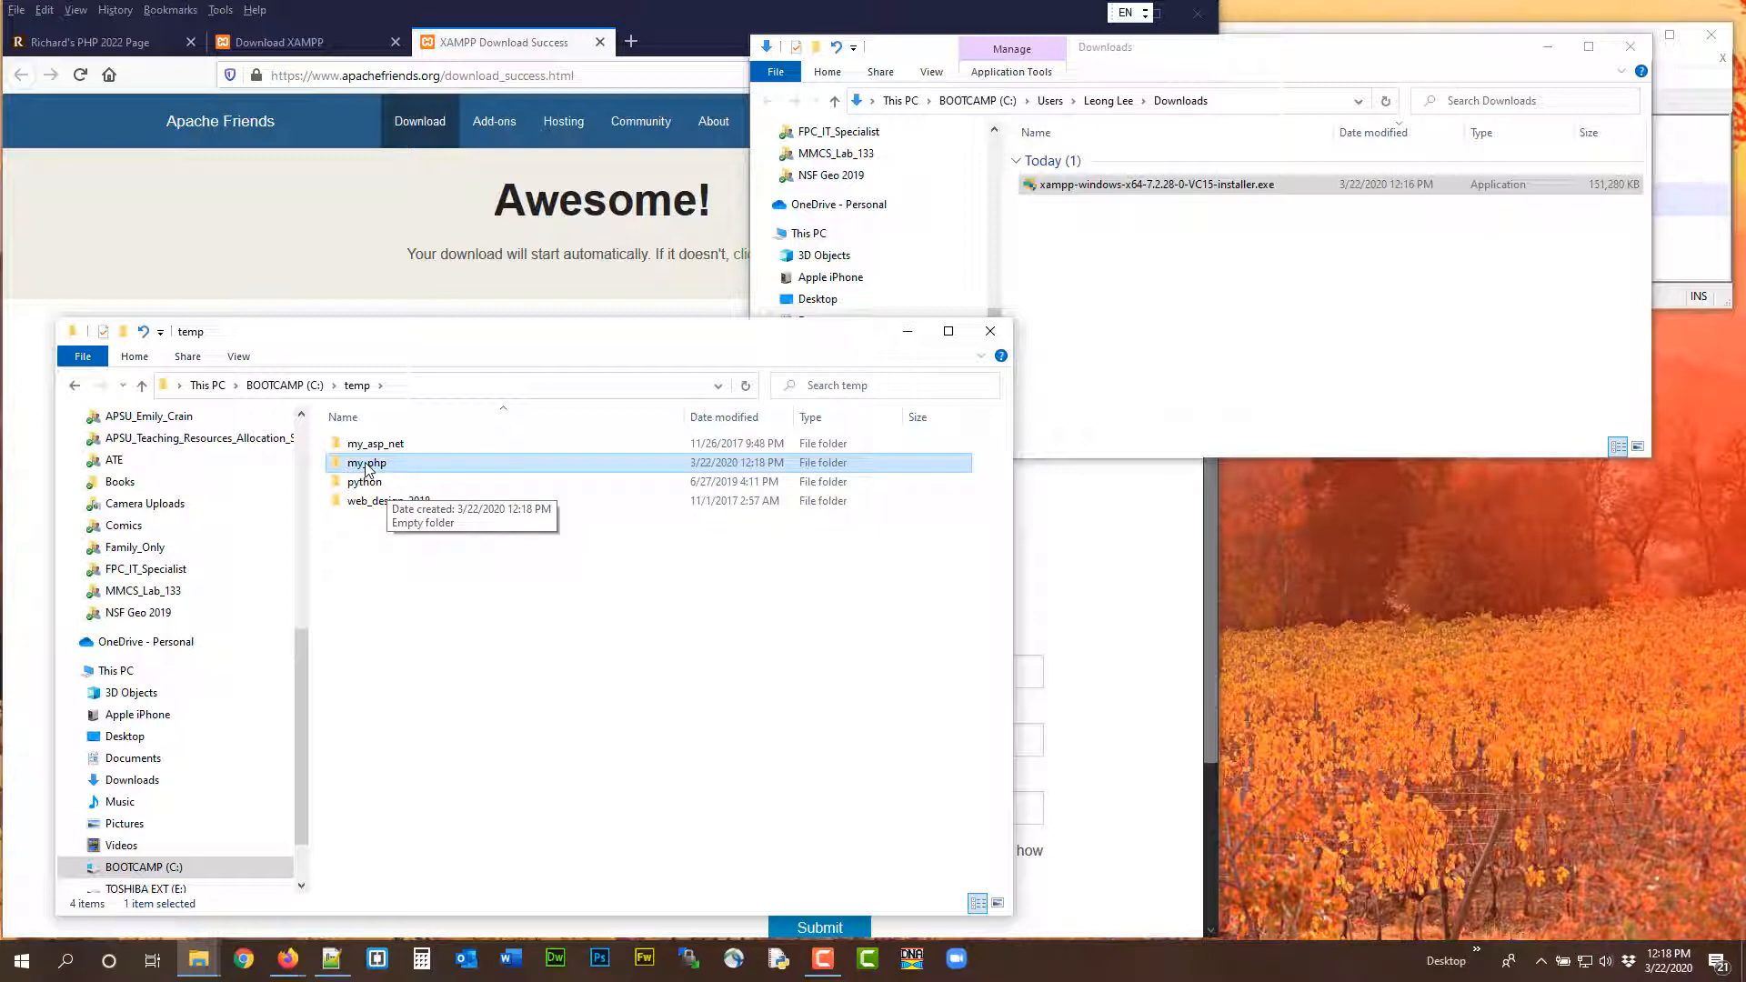
- Move the XAMPP installer from Downloads into my_php, close the Downloads window, and widen the Name column to fit the full file name
double_click(407, 468)
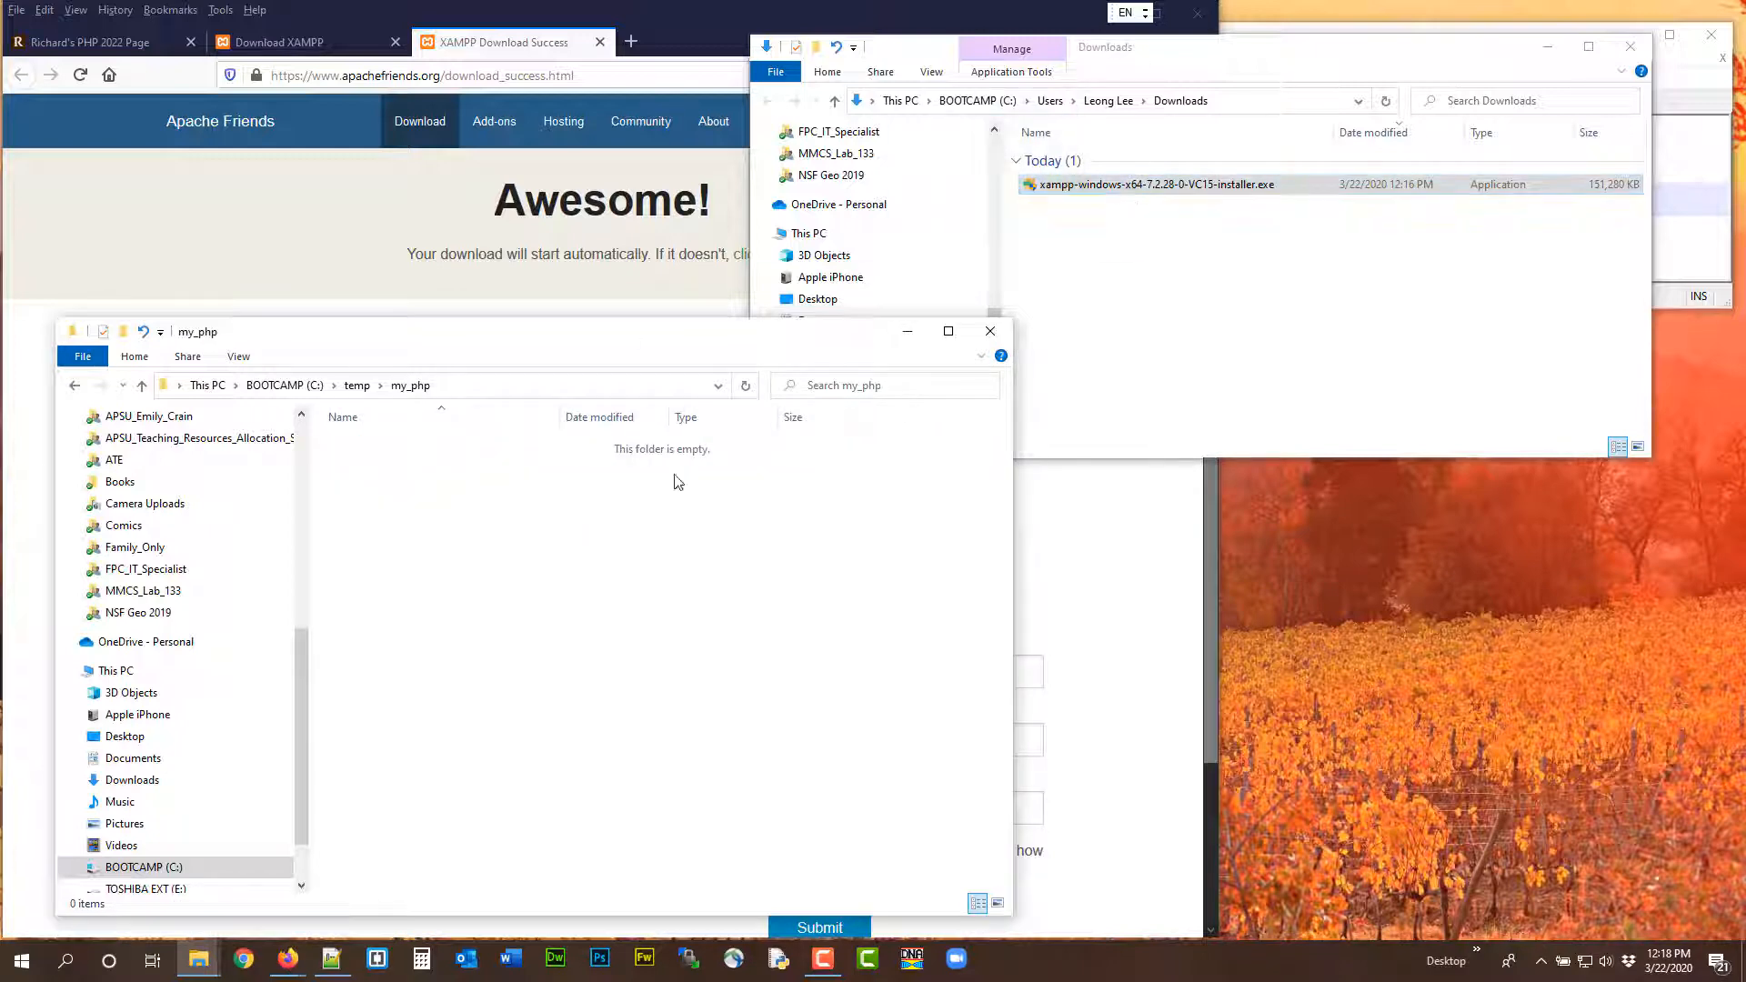
left_click_drag(678, 482, 482, 641)
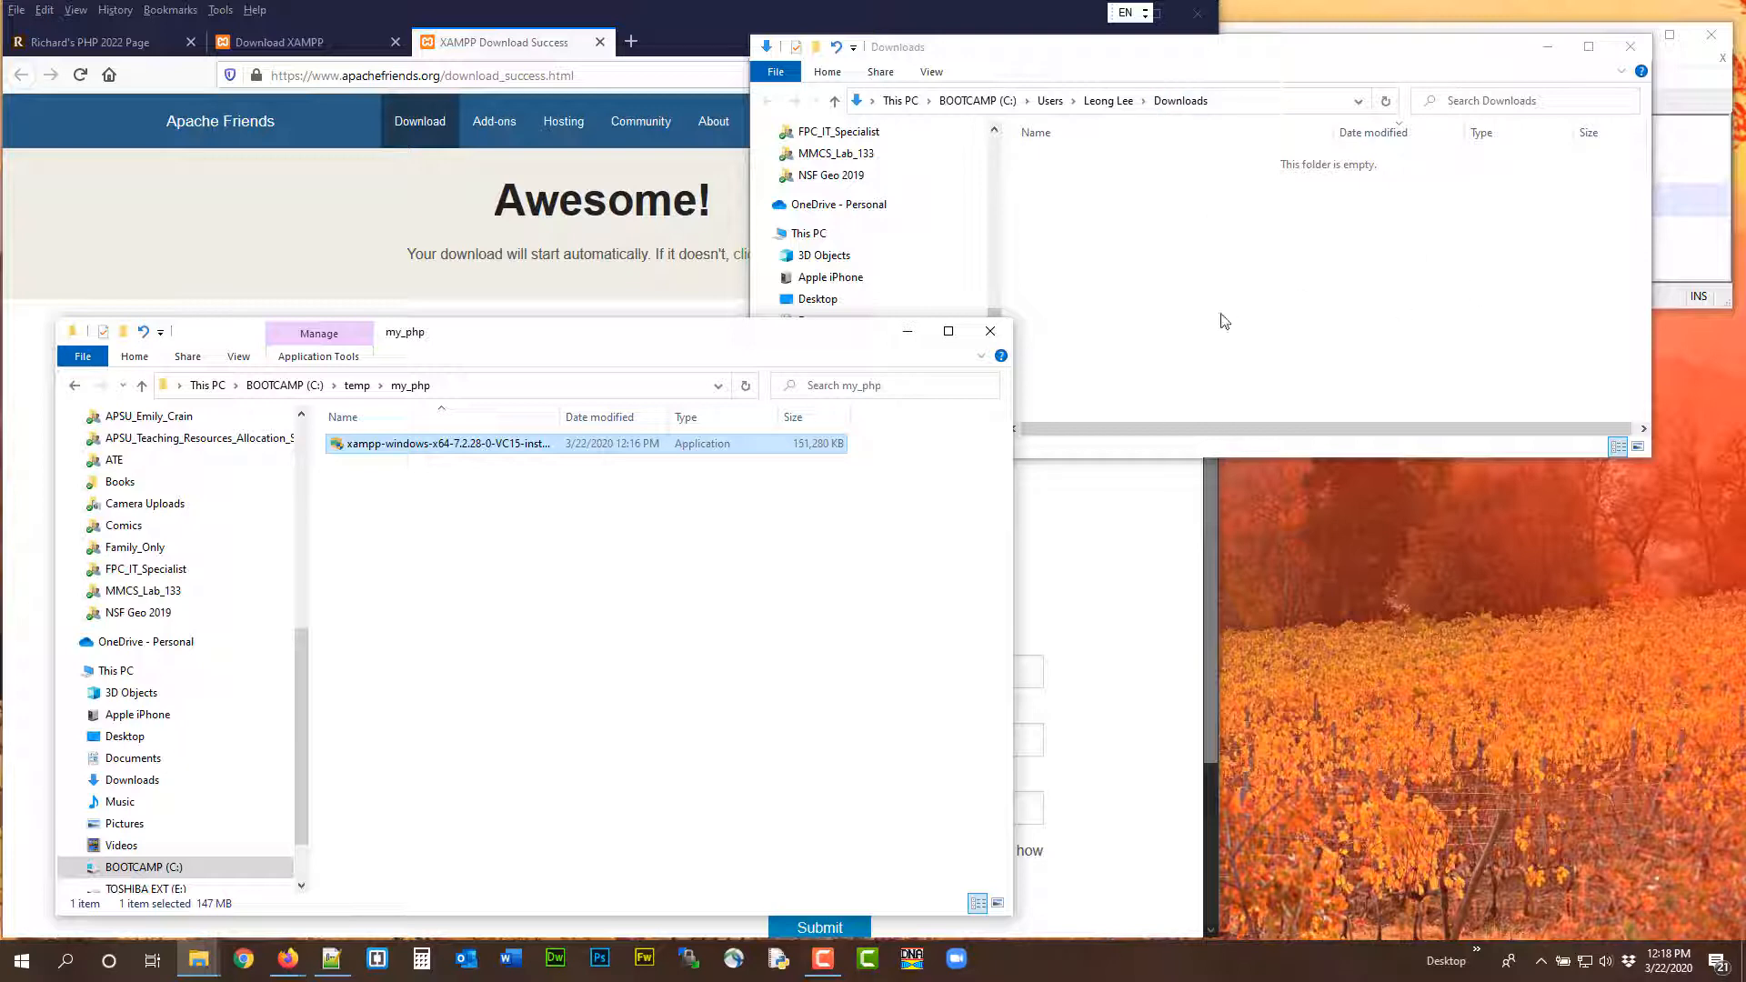
left_click(1631, 49)
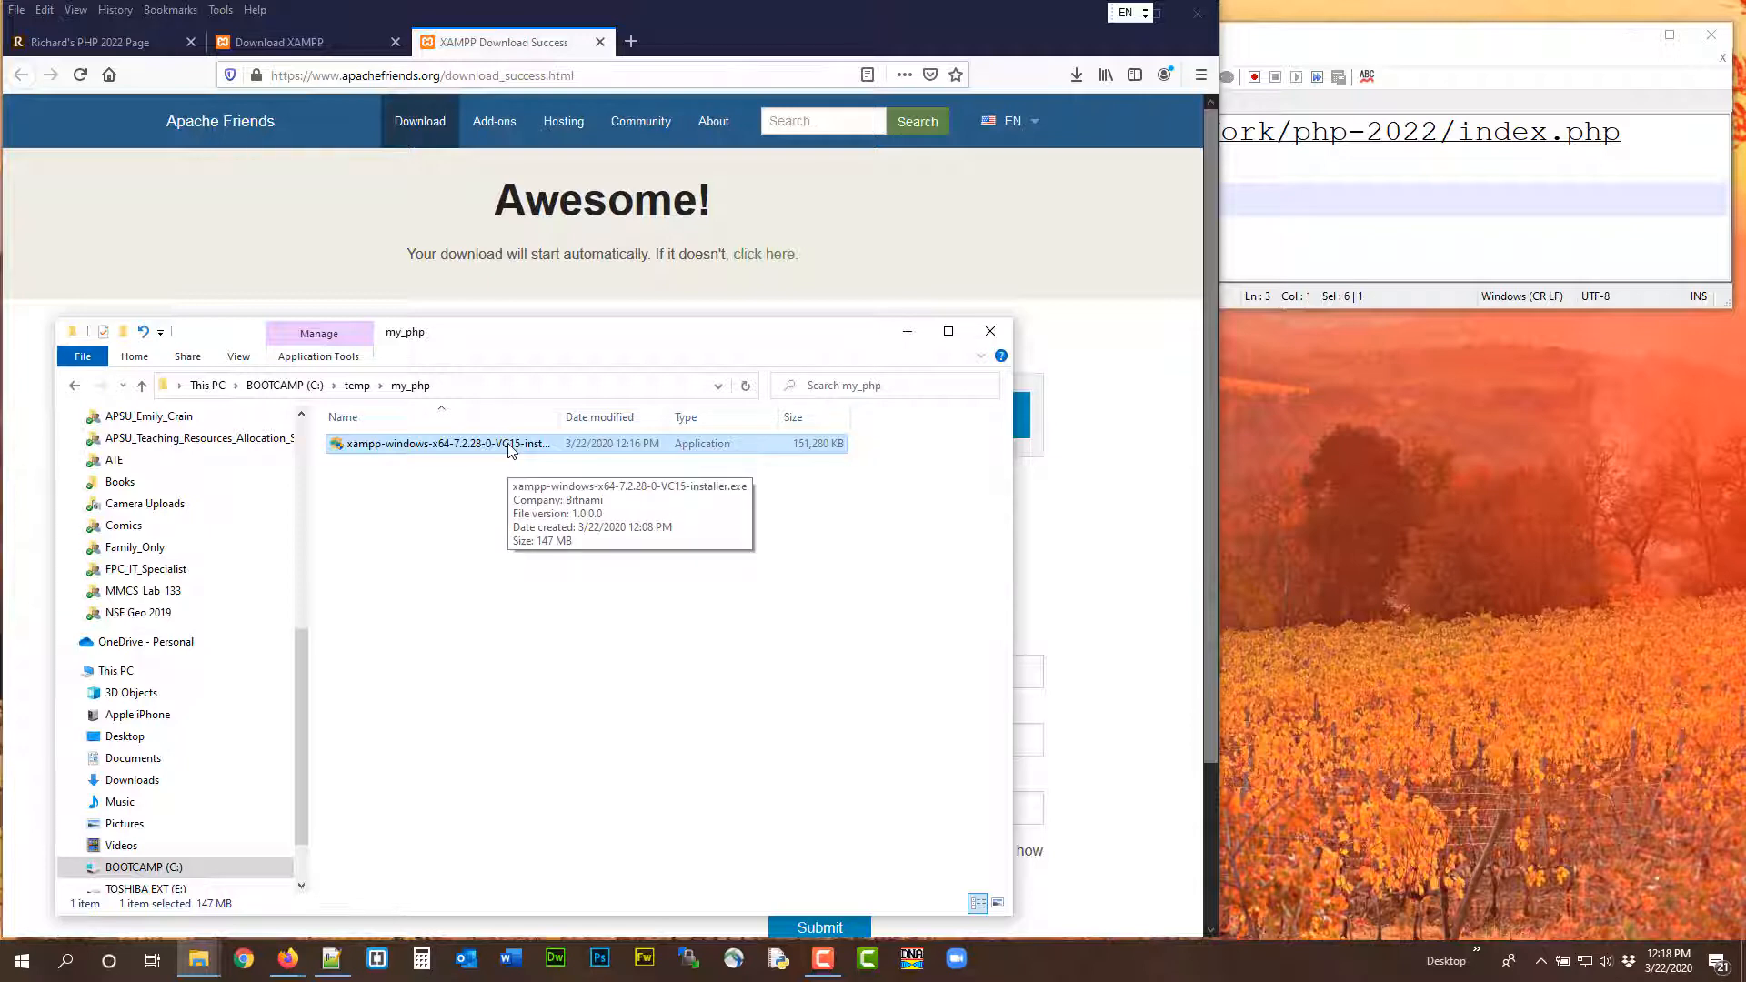
left_click_drag(565, 410, 736, 412)
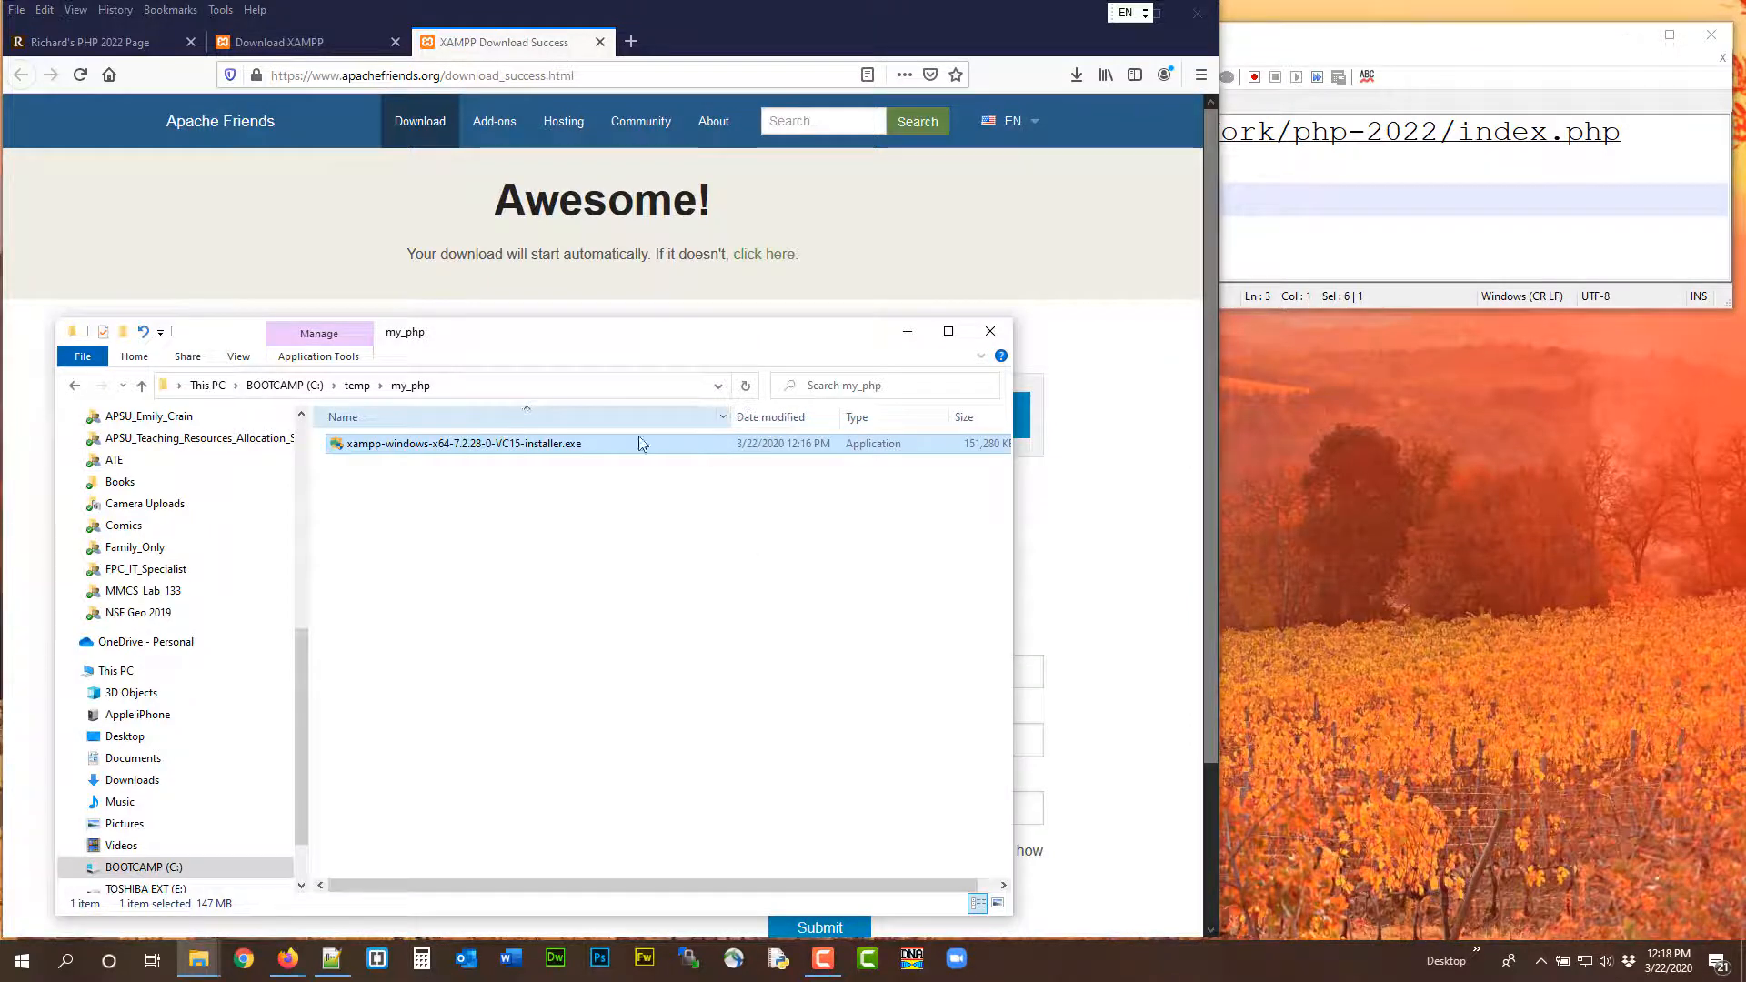
- Run the XAMPP installer, continuing despite the antivirus notice, acknowledging the UAC warning, and proceeding past the welcome page
double_click(516, 444)
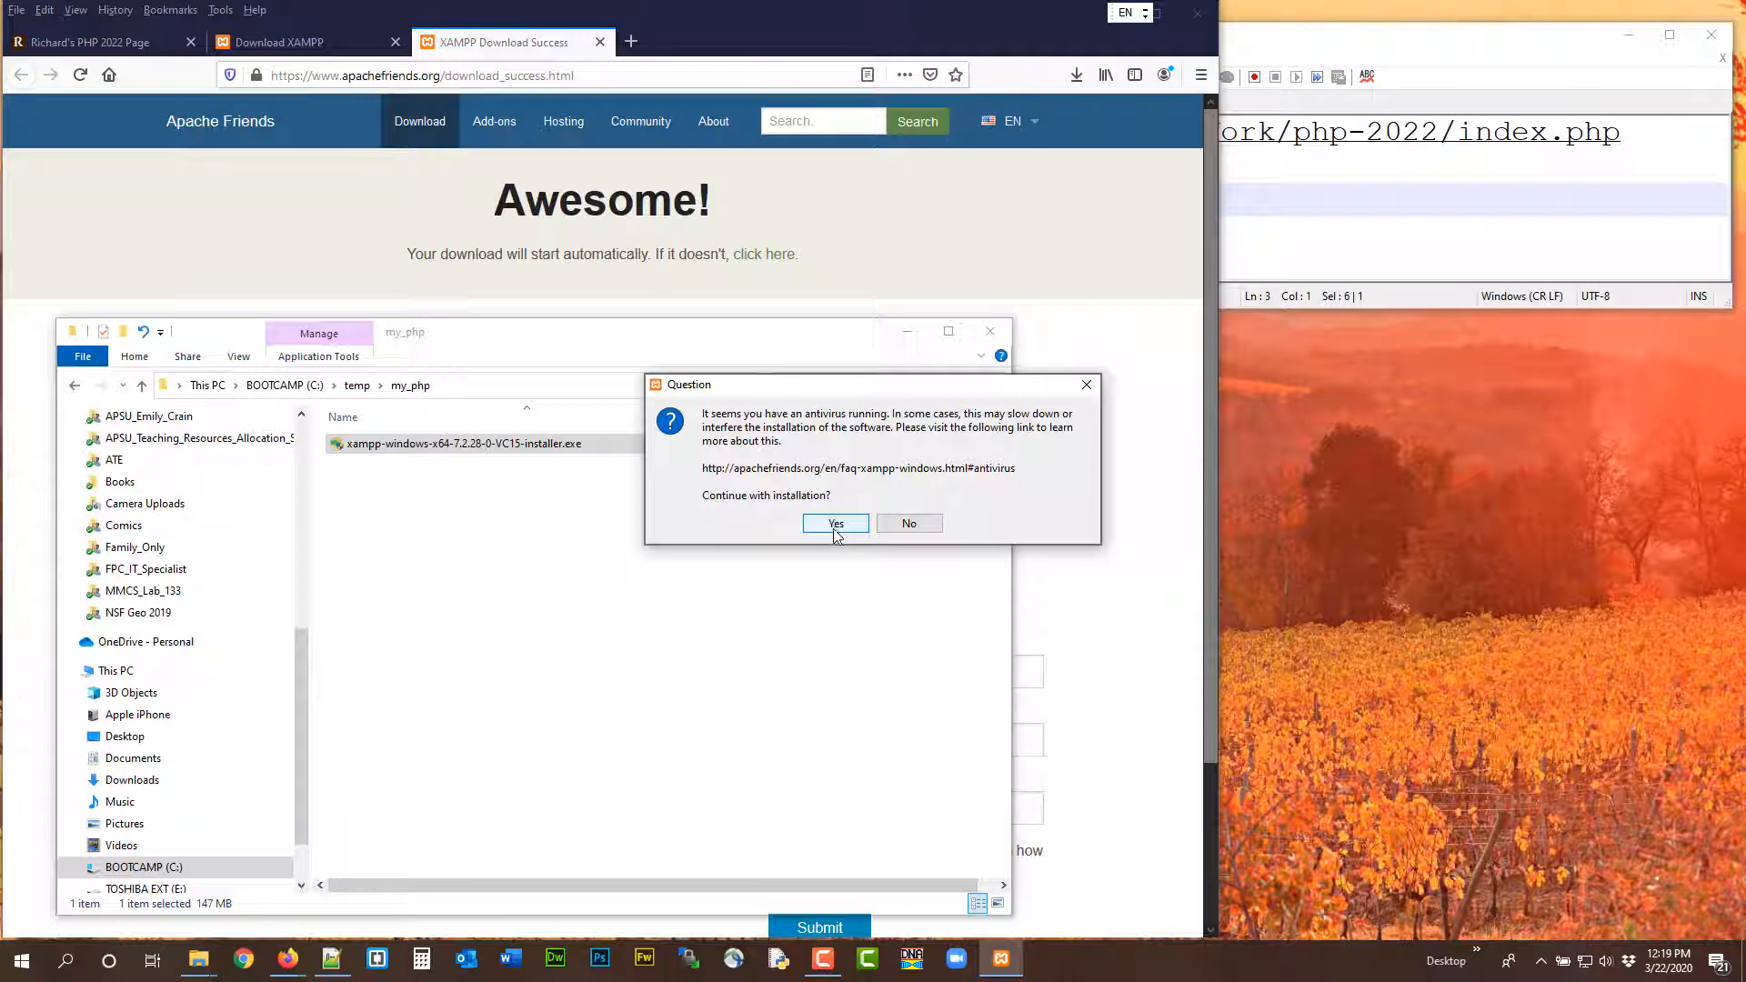
left_click(835, 526)
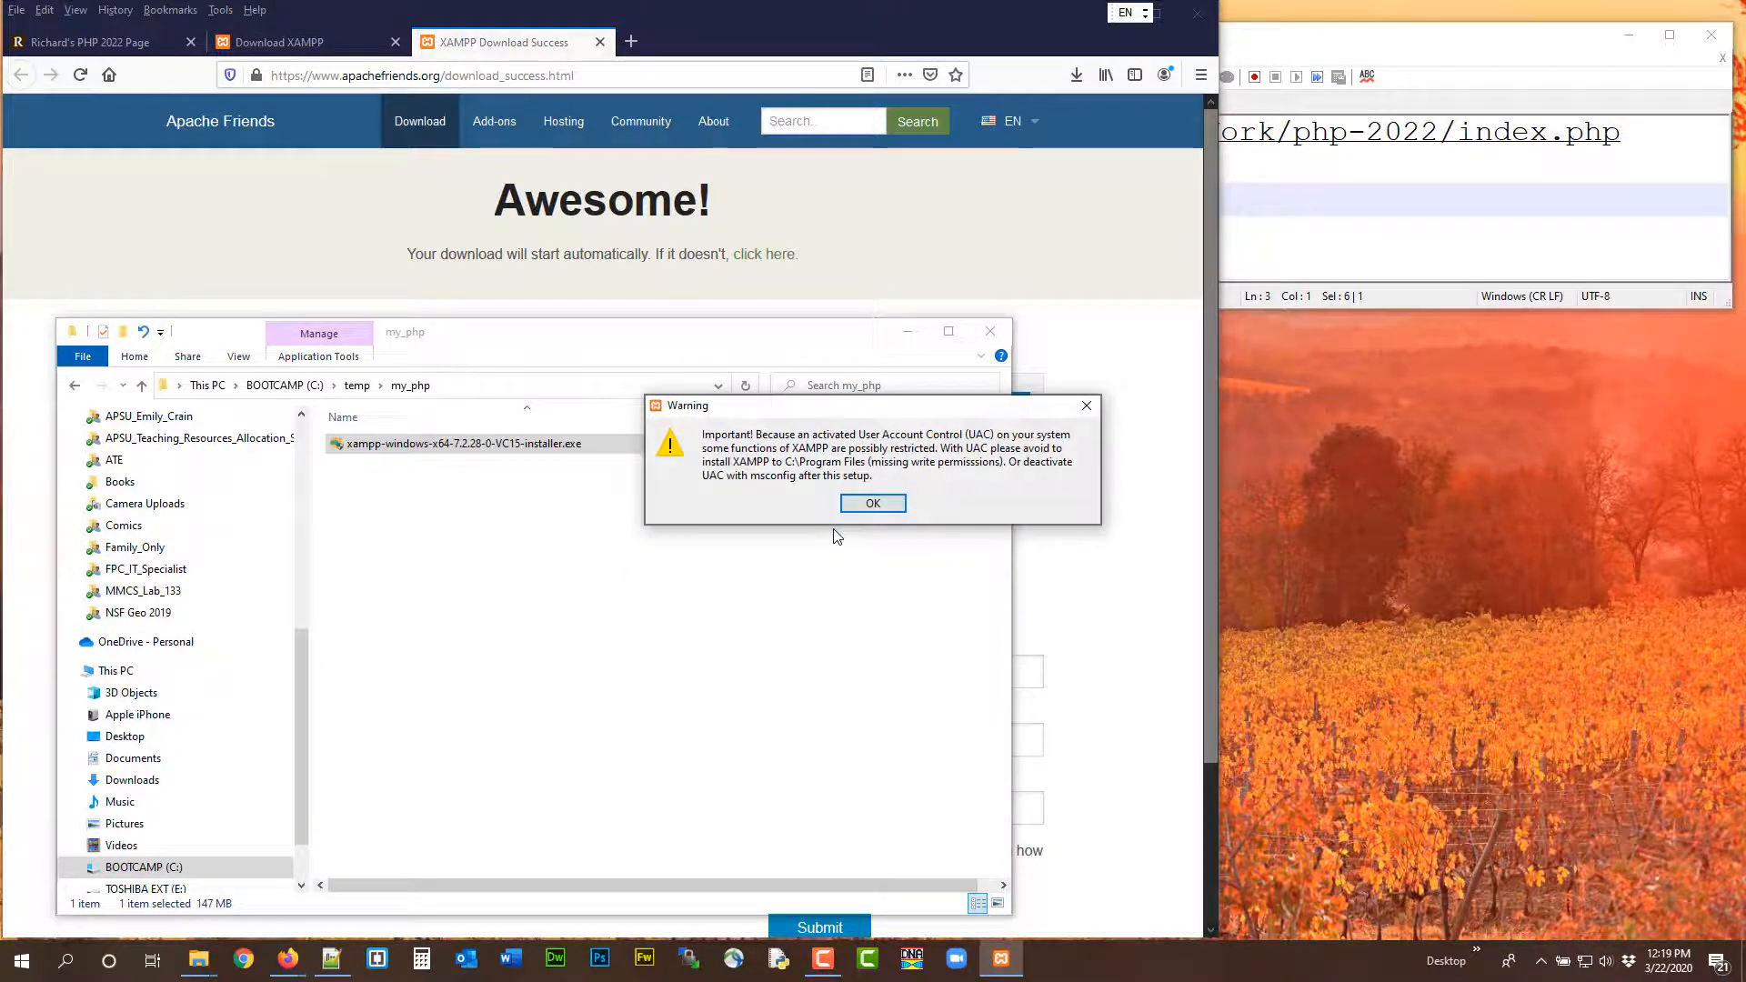
left_click(869, 506)
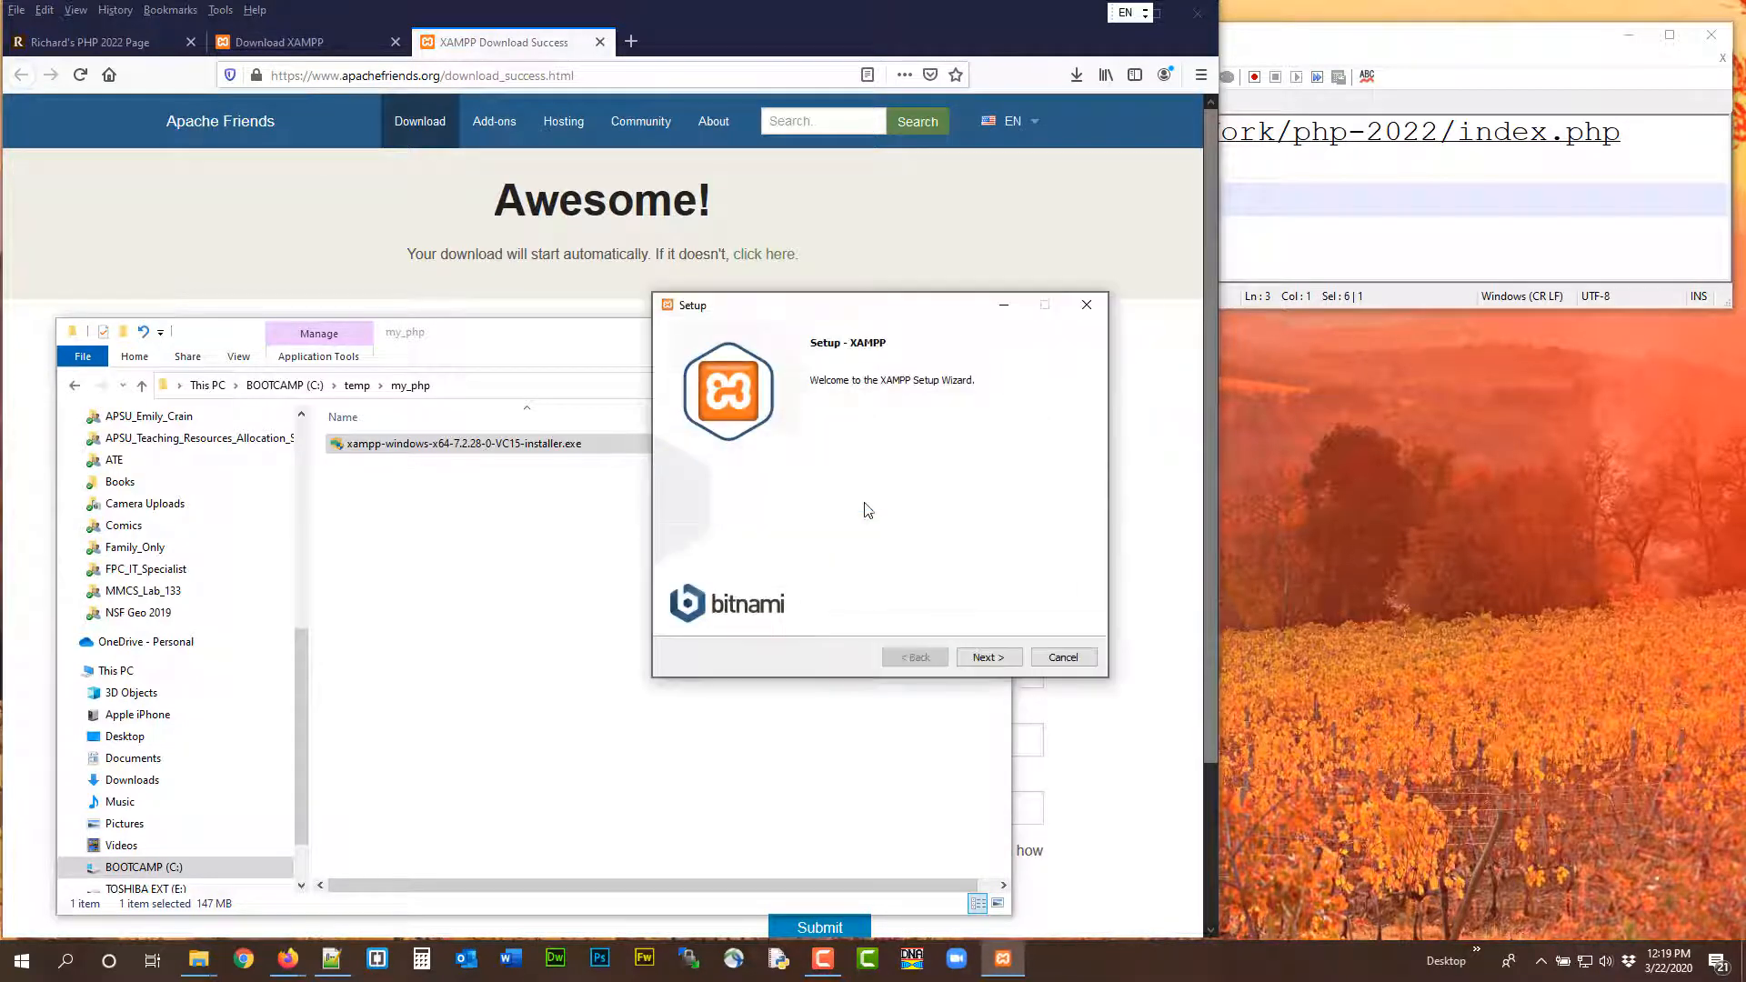
left_click(974, 657)
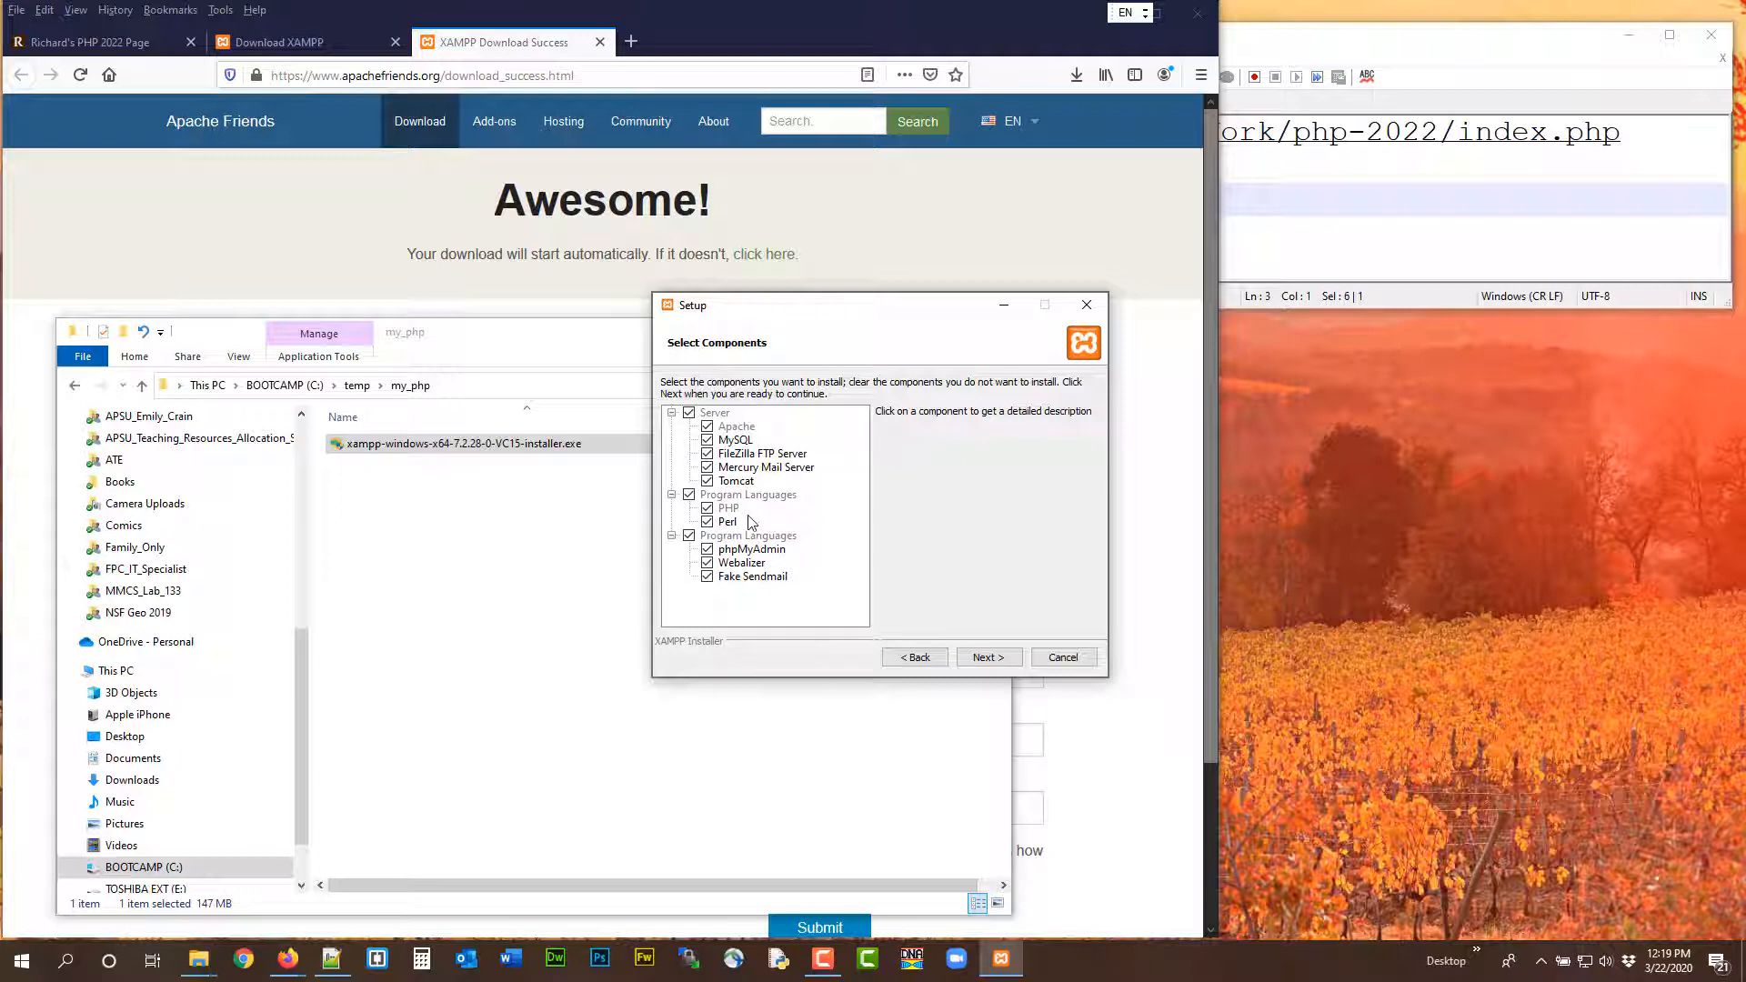
- Keep all default components and the C:\xampp folder, decline to learn more about Bitnami for XAMPP, and start the installation
left_click(983, 658)
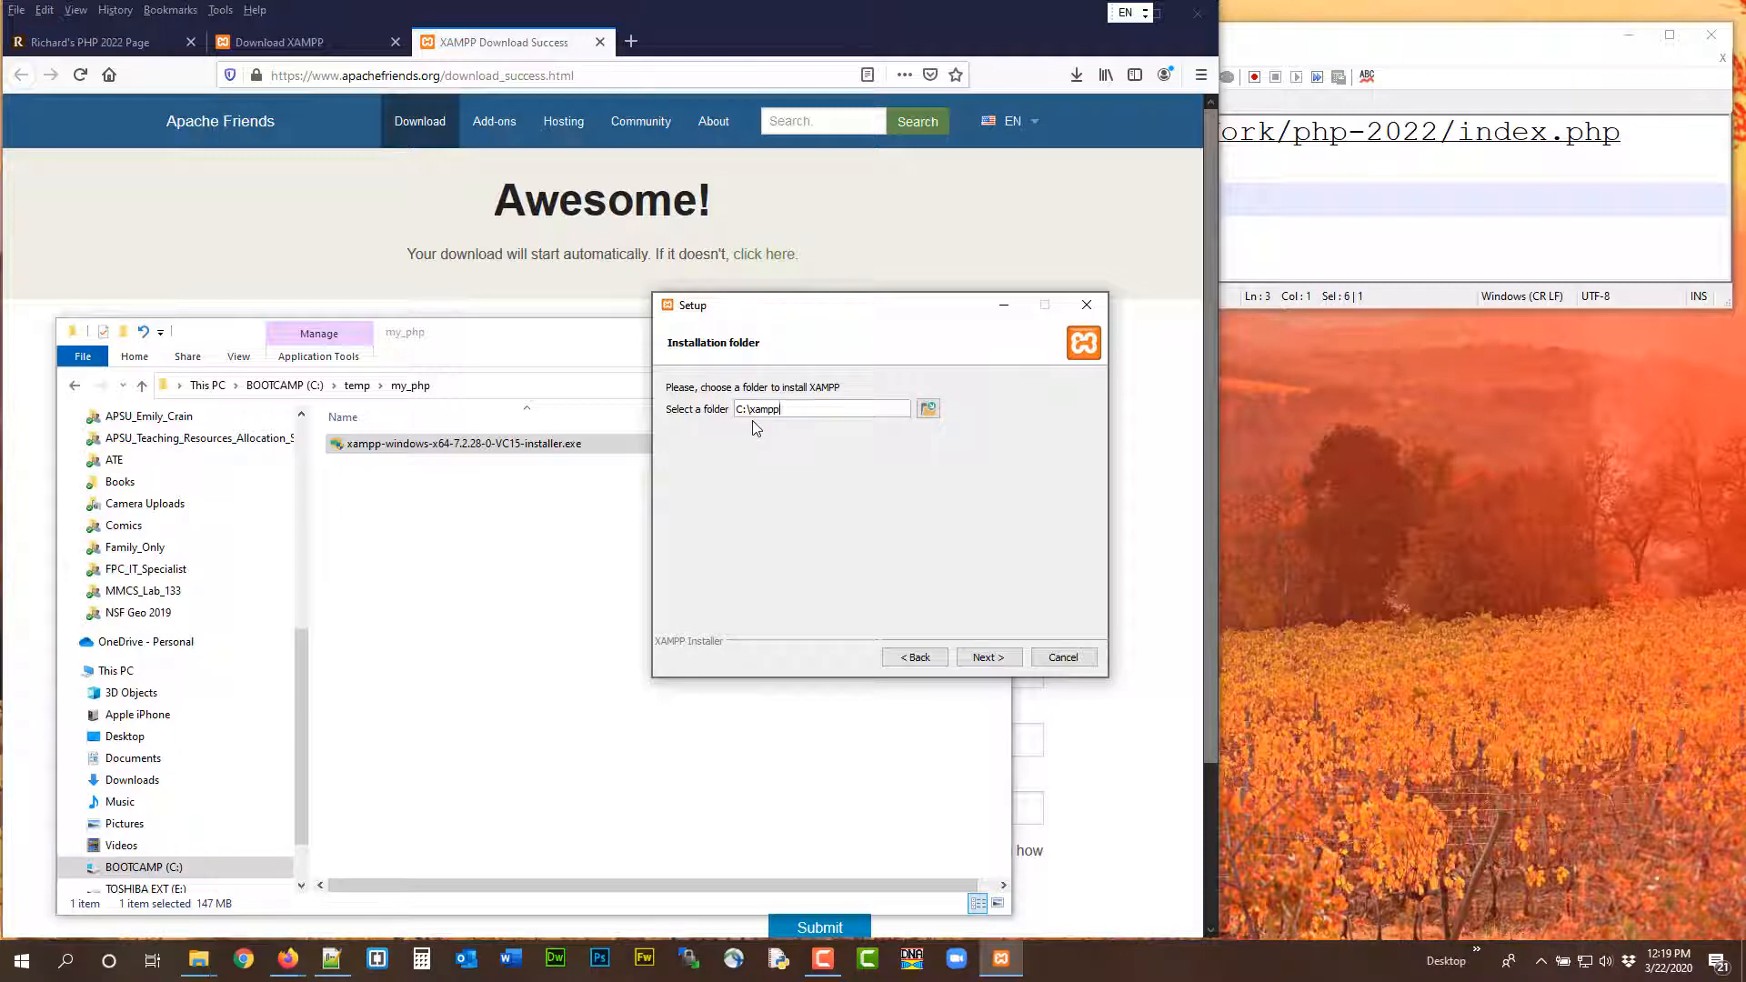
left_click(989, 657)
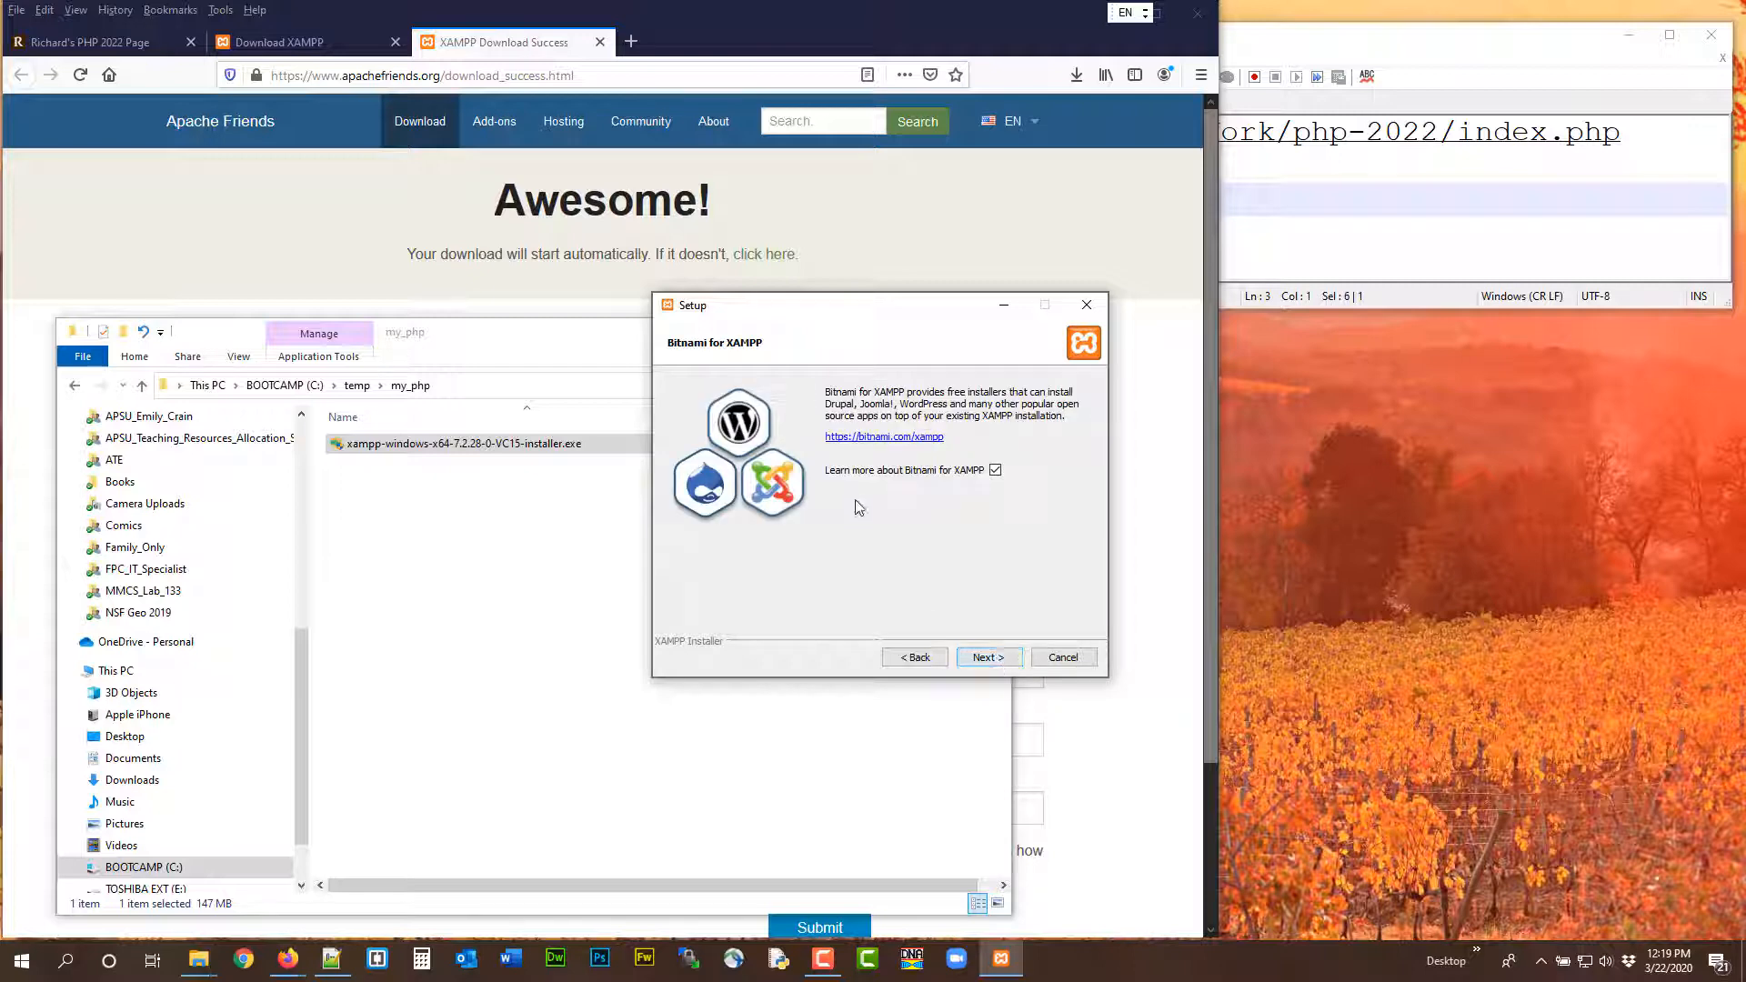
left_click(995, 471)
left_click(986, 658)
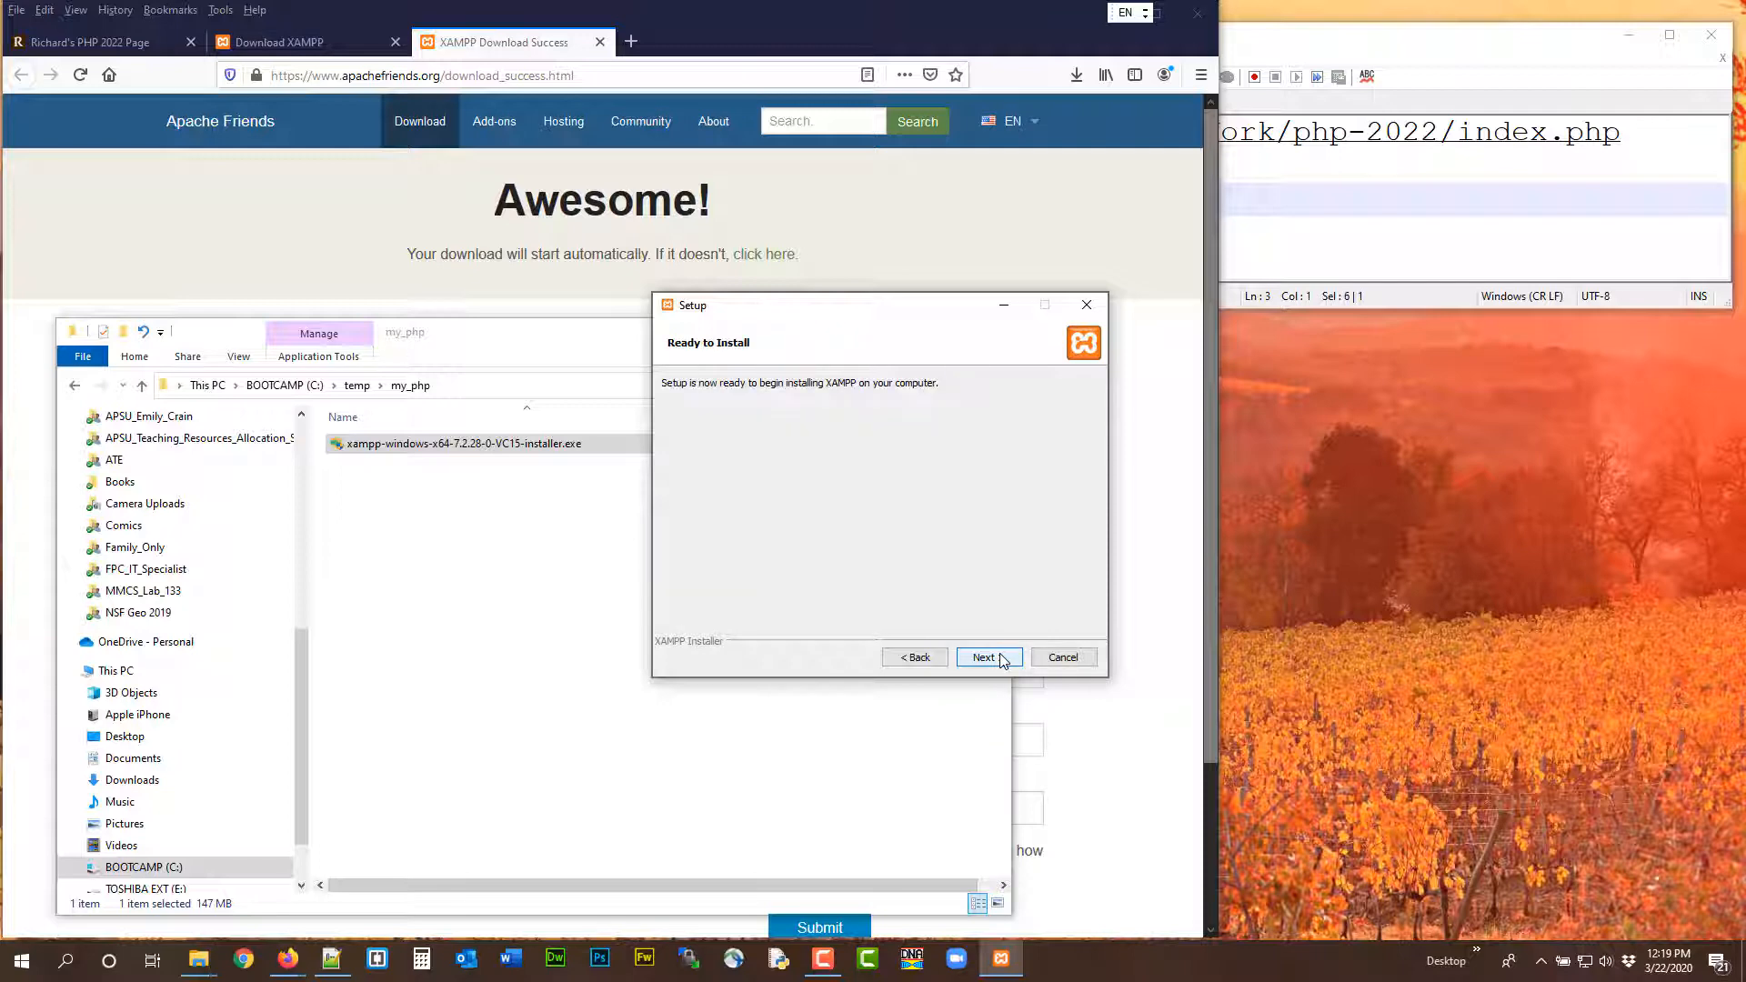
left_click(986, 657)
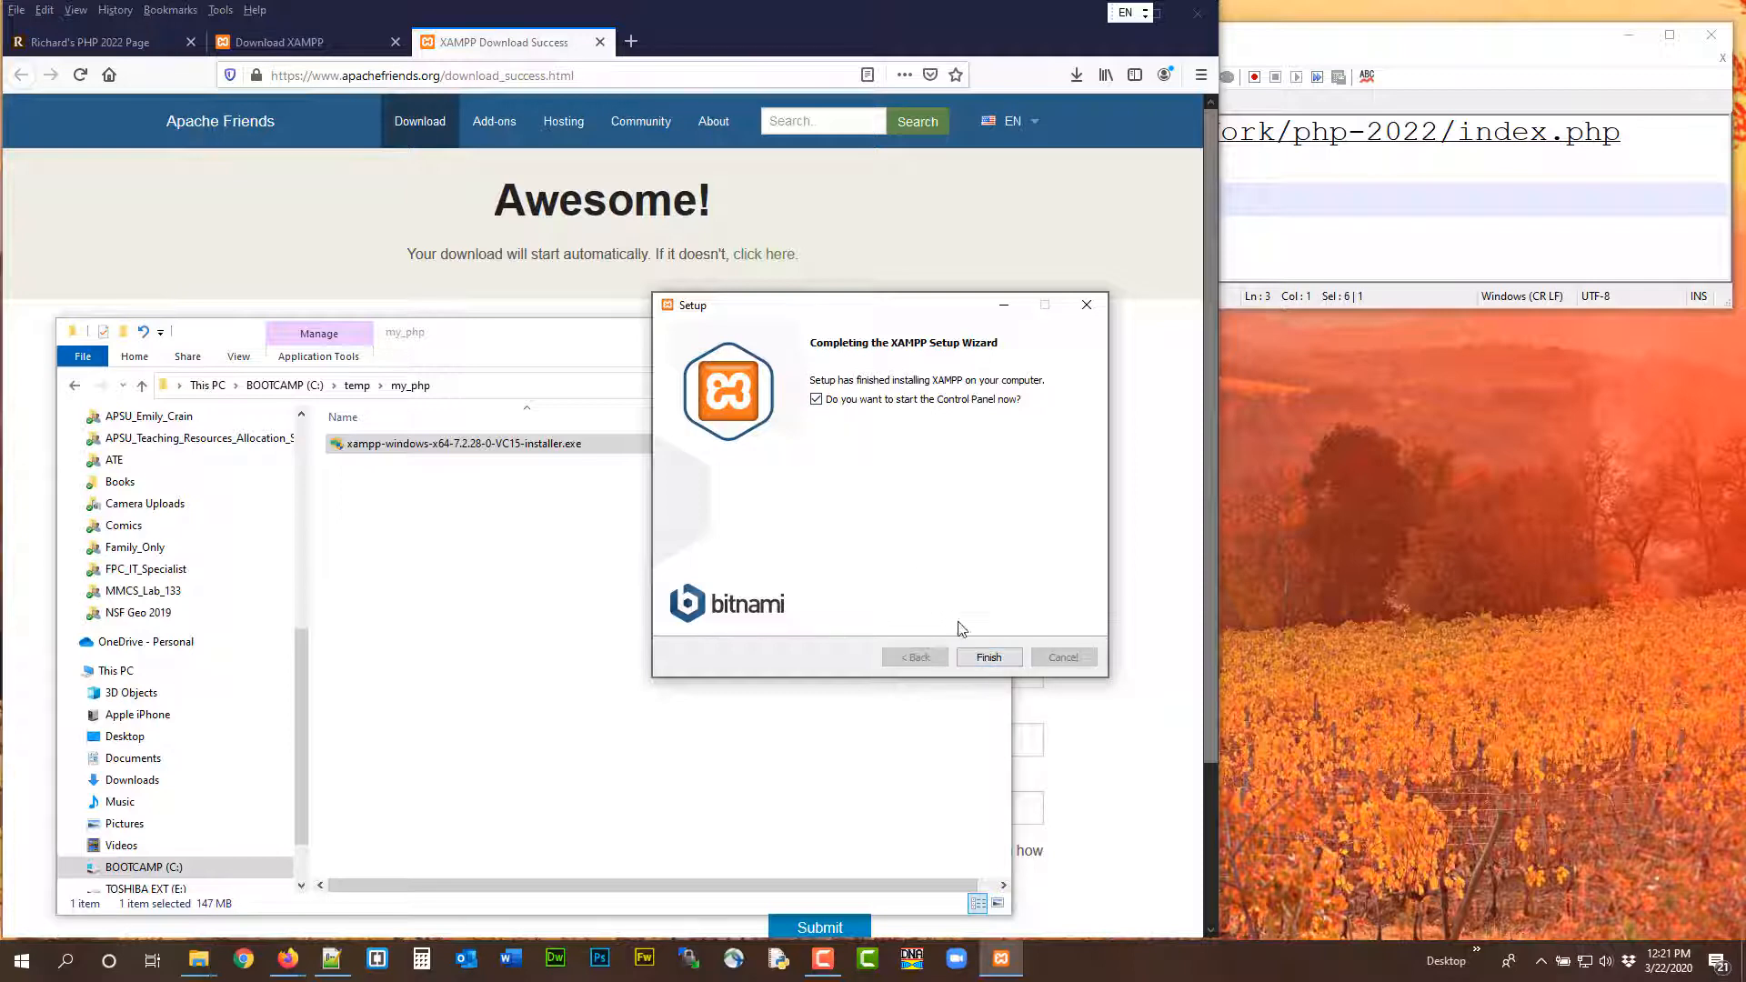
- Finish setup with the Control Panel set to start, save English as its language, and close the XAMPP Control Panel
left_click(990, 657)
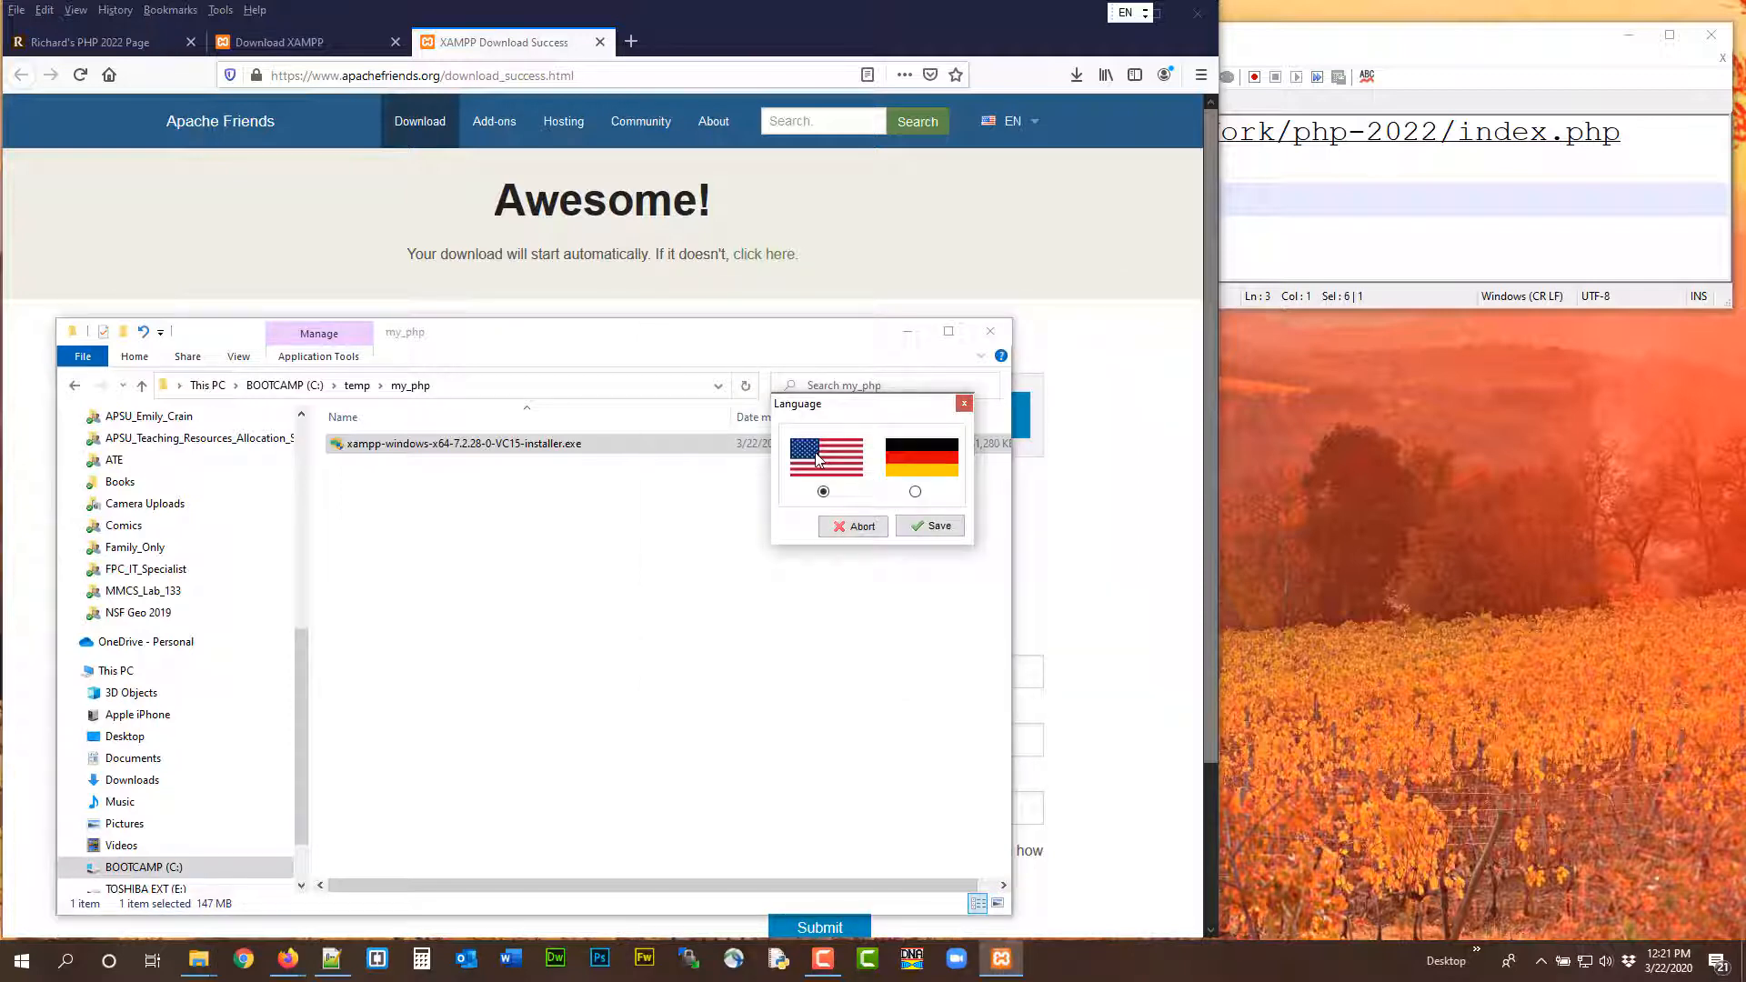
left_click(937, 528)
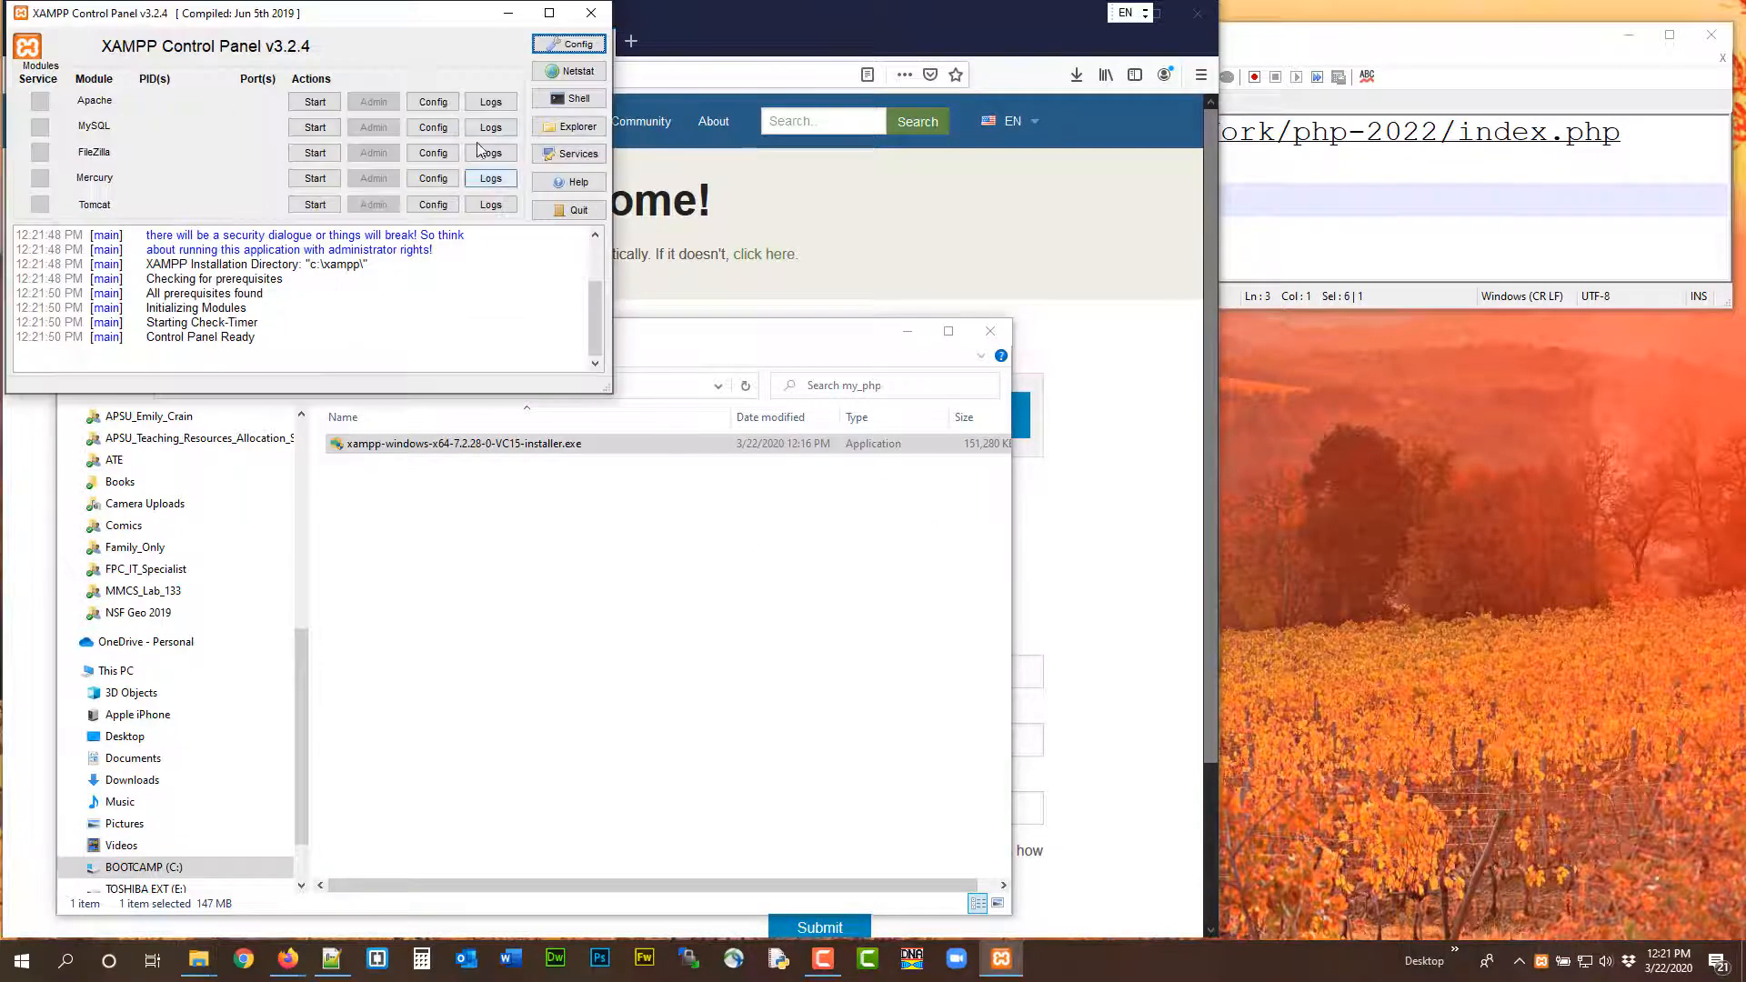
left_click_drag(380, 31, 877, 341)
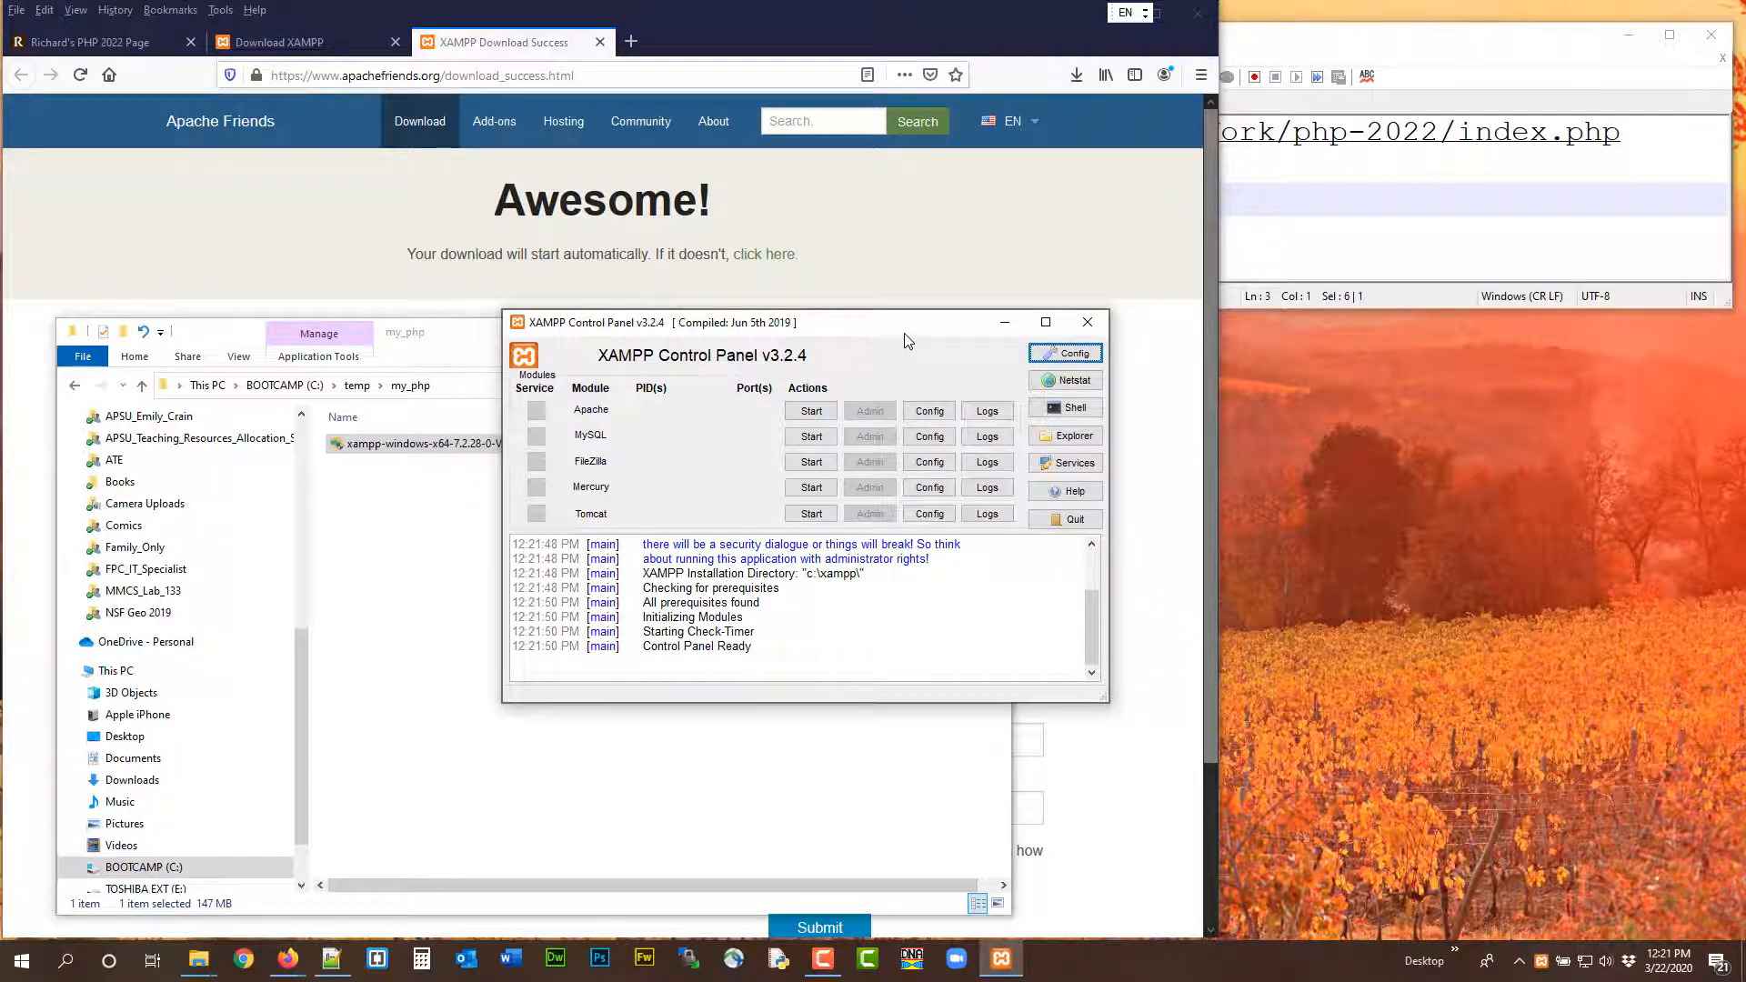
left_click(1074, 329)
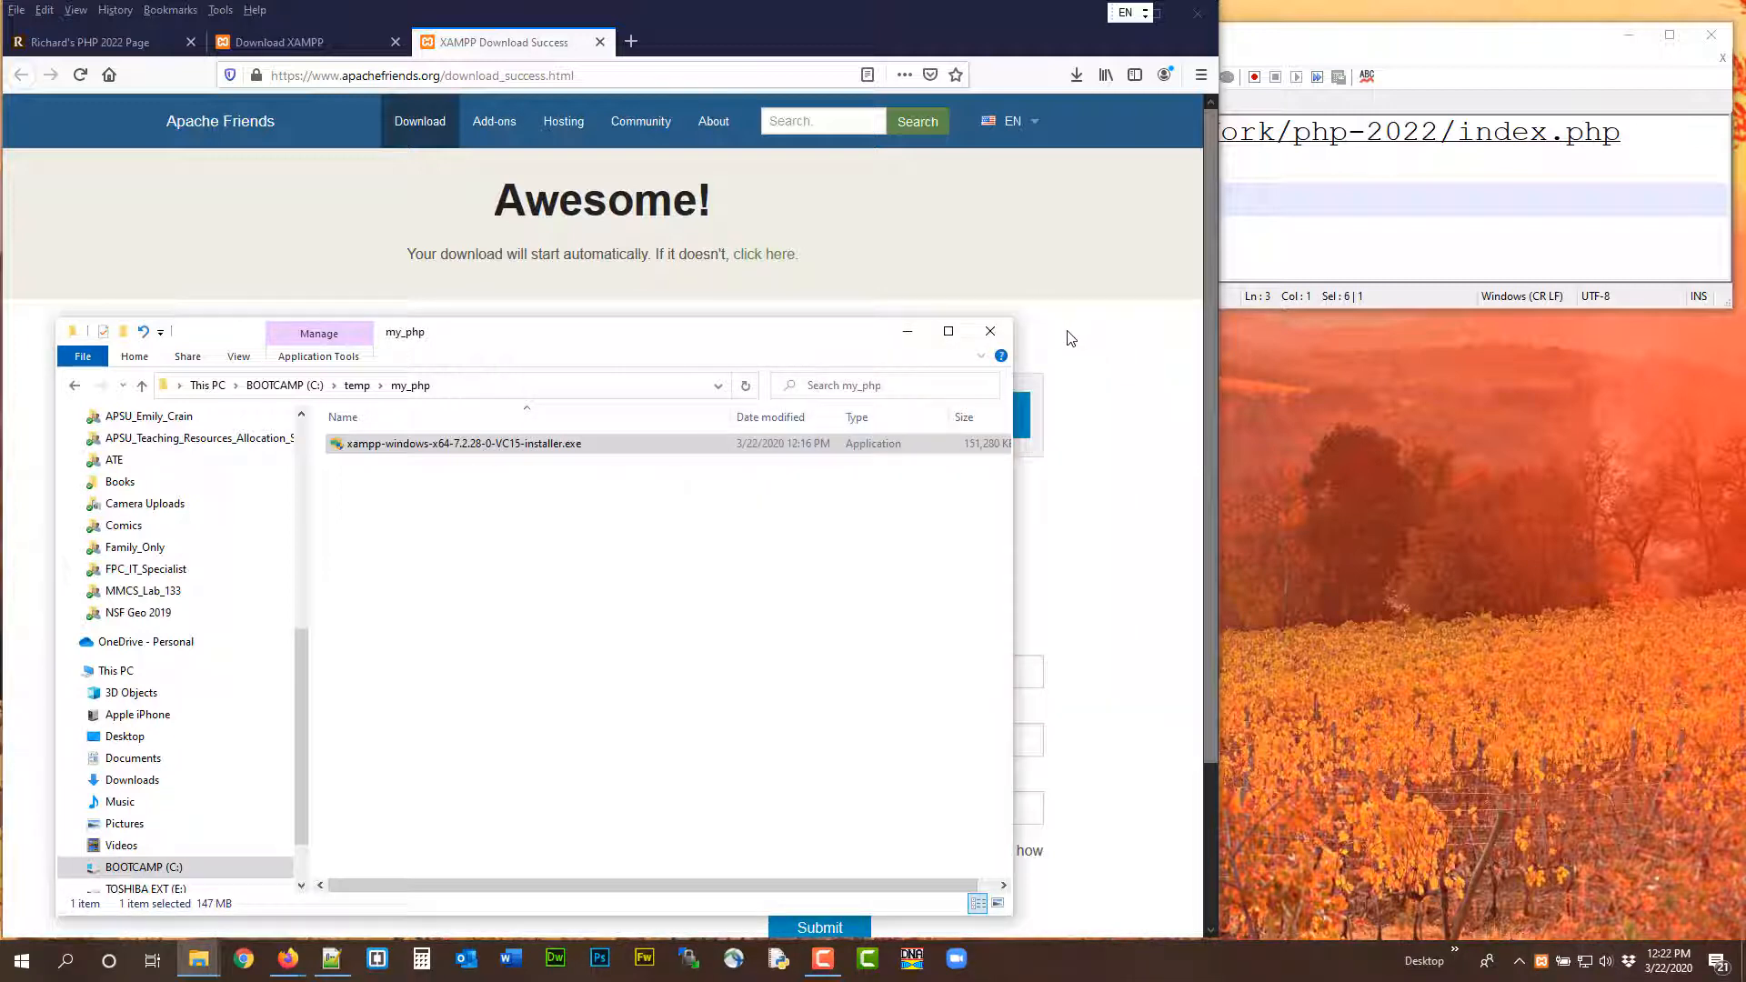
- Browse to the xampp folder on BOOTCAMP (C:) and examine the installed folders and files
left_click_drag(697, 338, 786, 315)
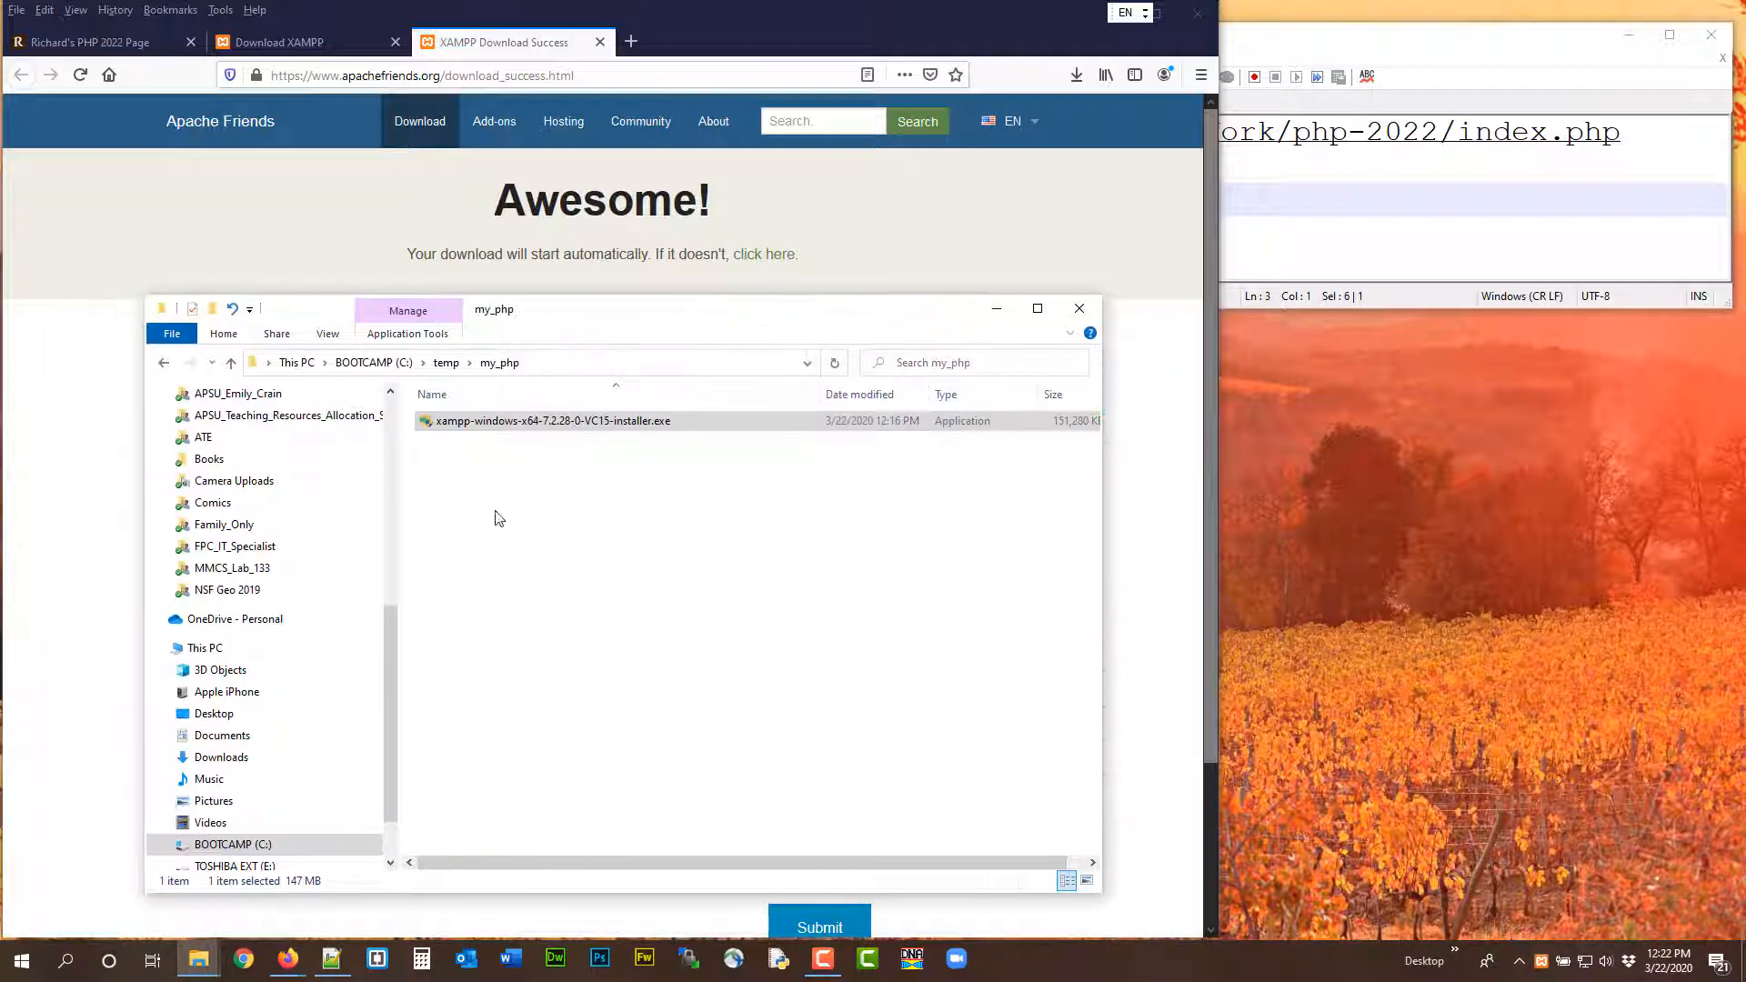
scroll(273, 545, "down", 2)
left_click(319, 755)
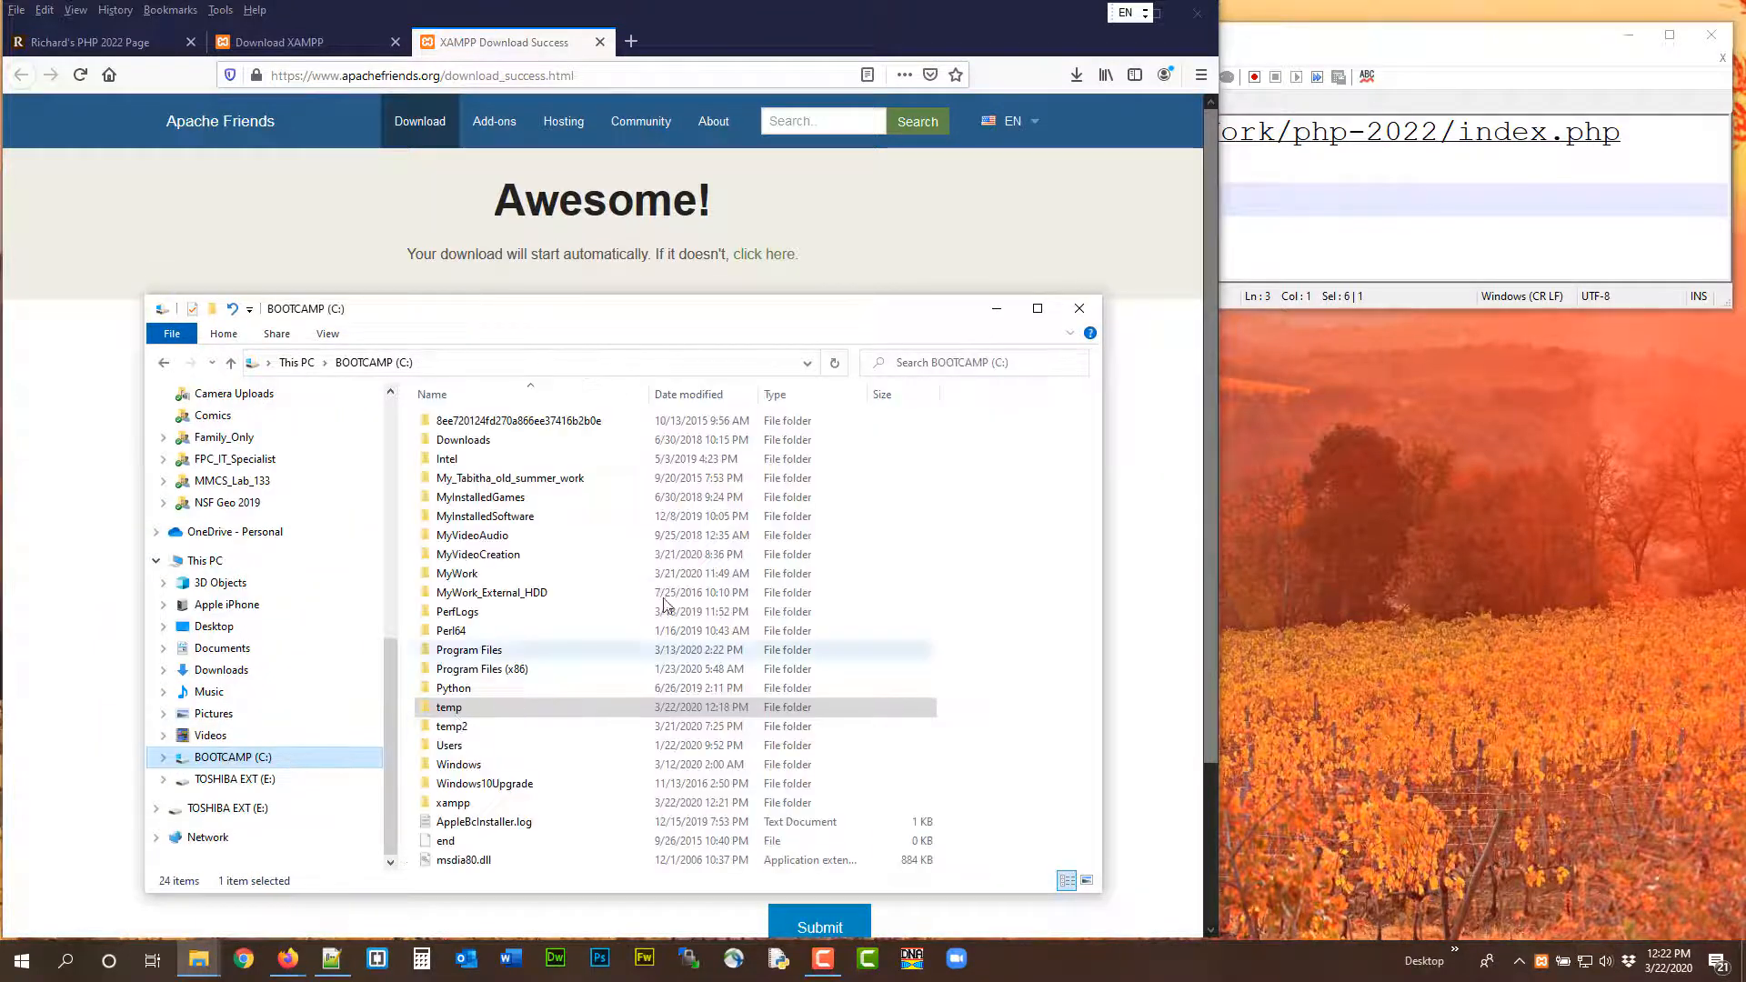
double_click(499, 803)
scroll(558, 753, "down", 9)
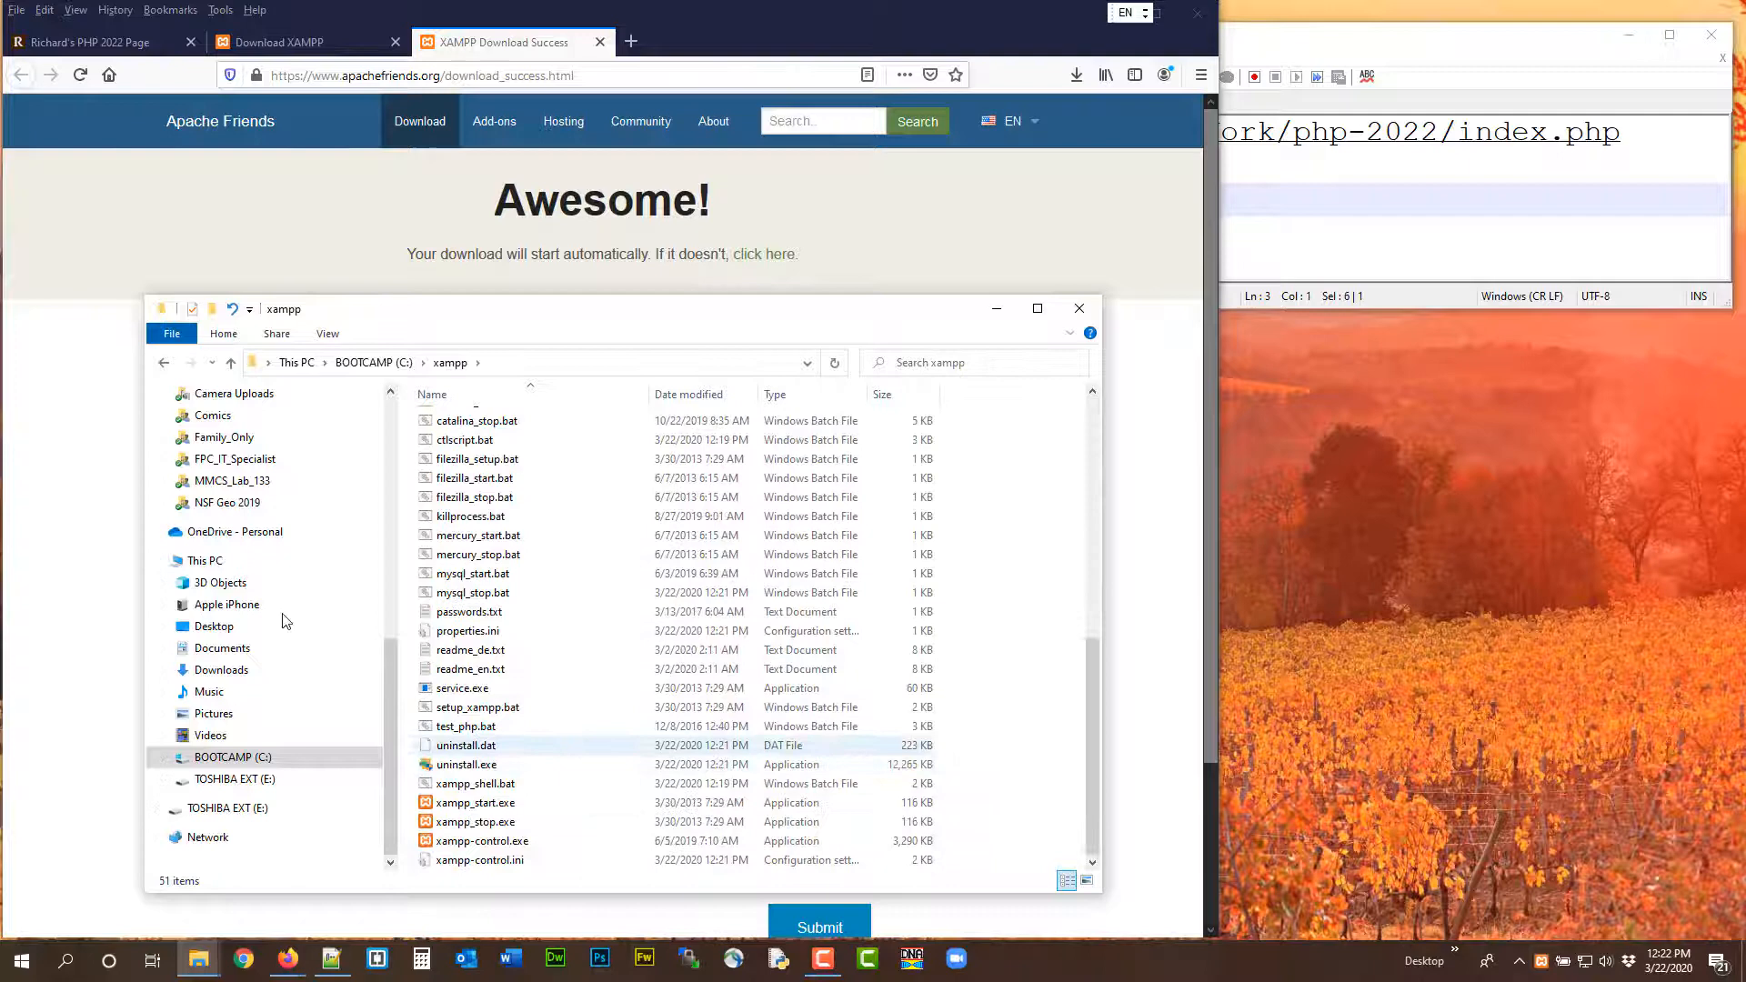
left_click(160, 360)
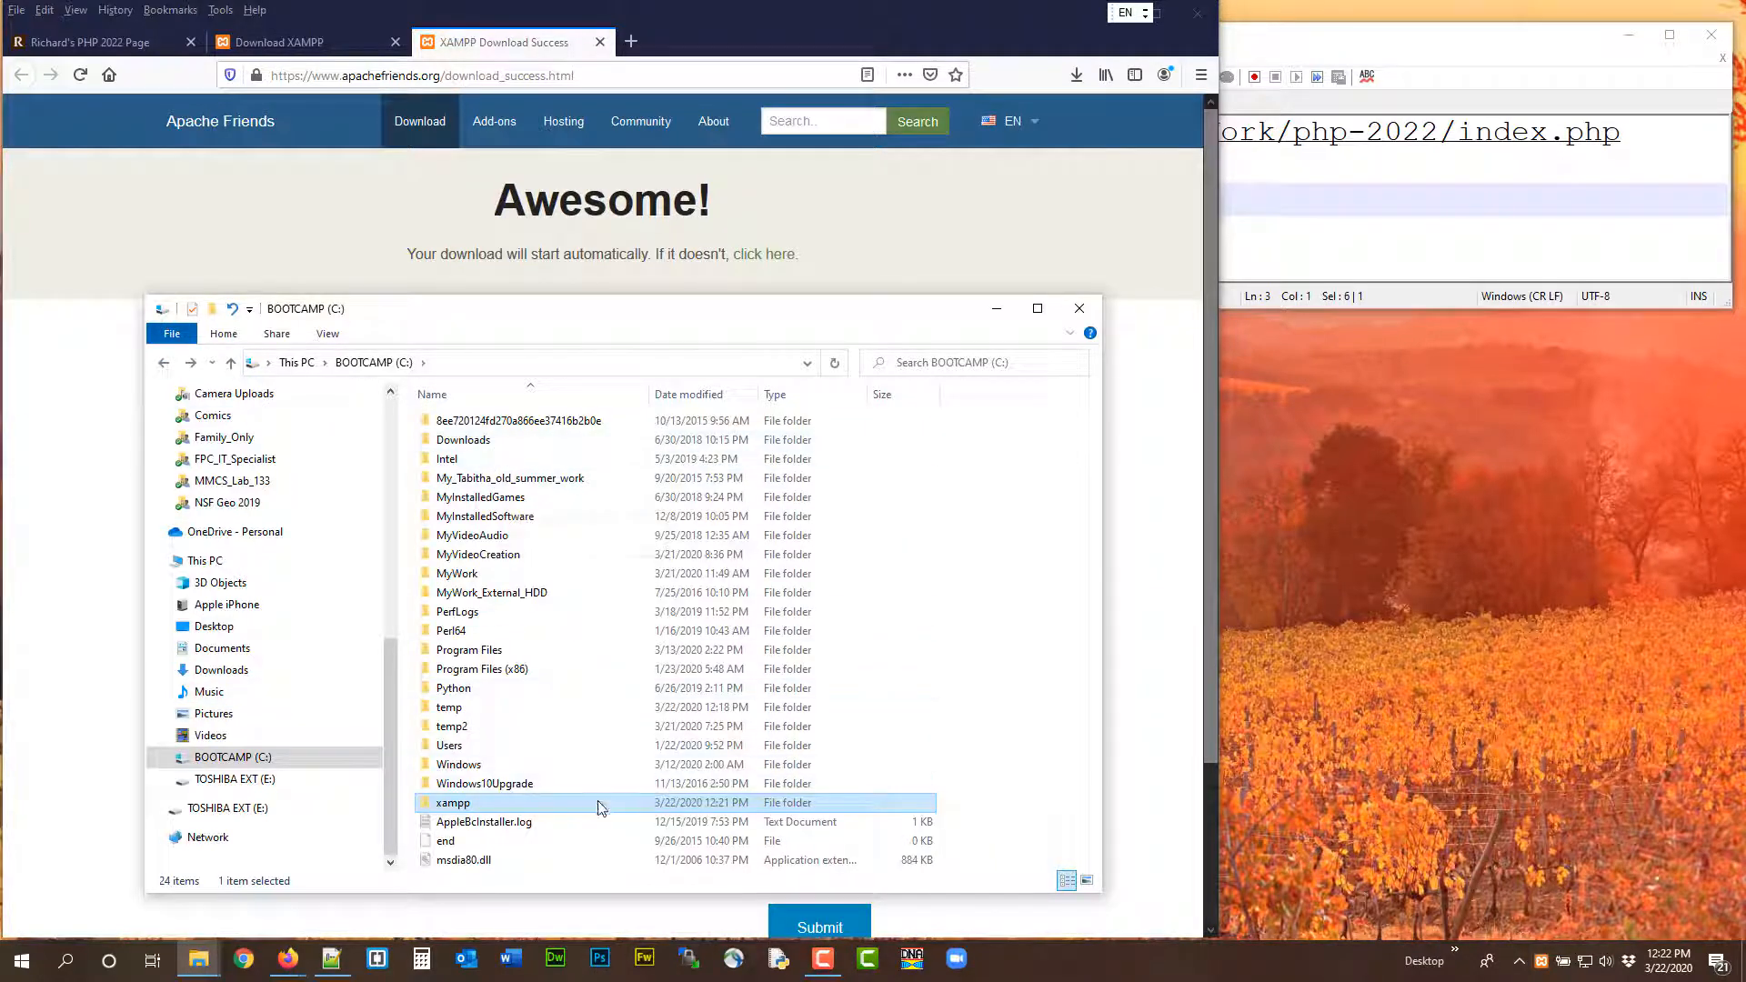
double_click(599, 803)
scroll(592, 806, "down", 9)
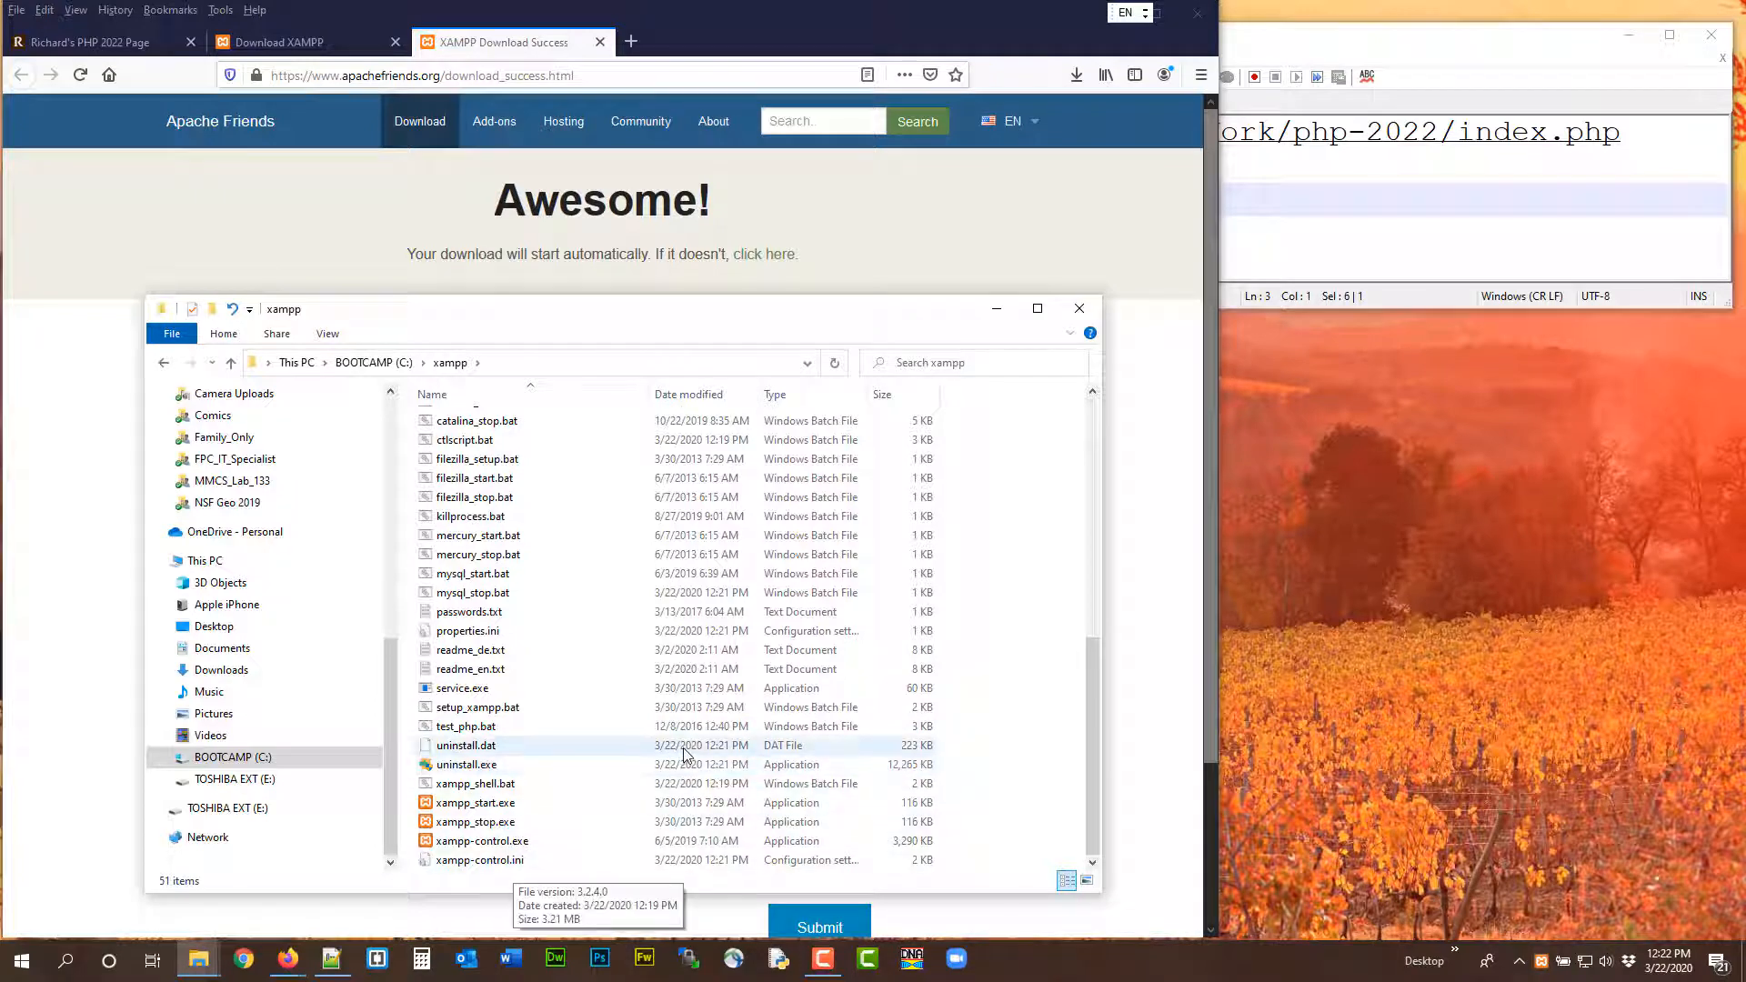
scroll(684, 753, "up", 9)
left_click_drag(642, 321, 845, 313)
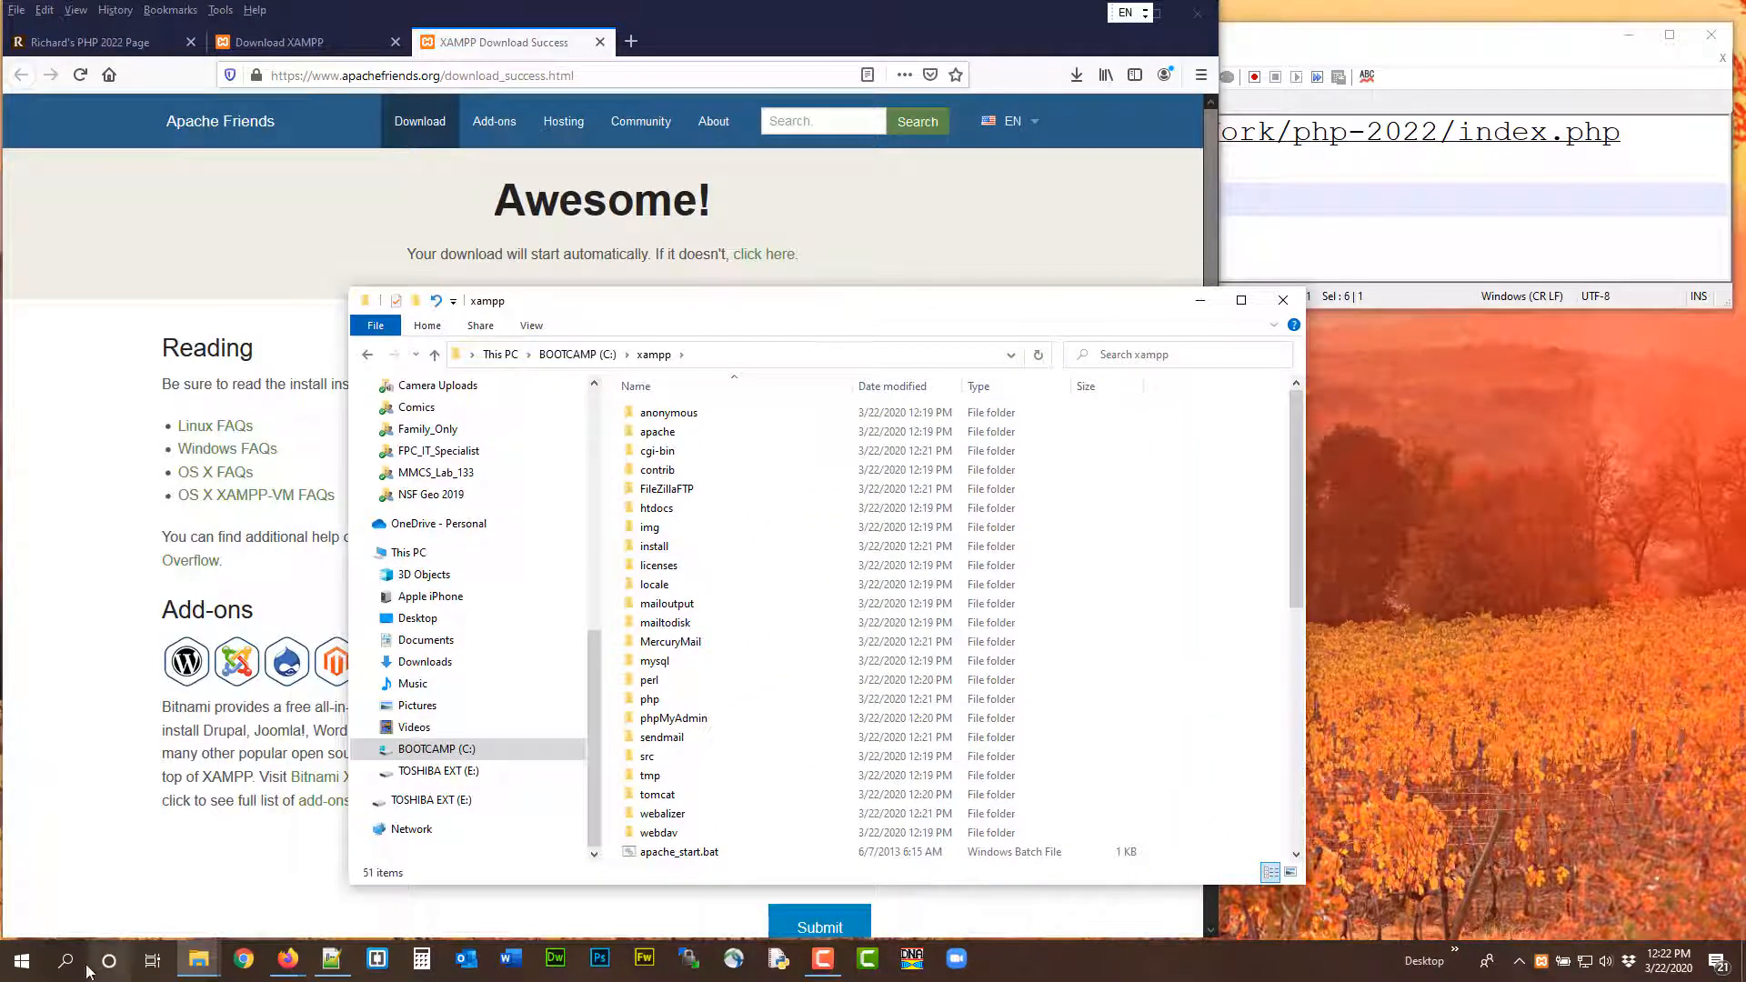
- Search Windows for "xam", launch the XAMPP Control Panel from the results, and close it again
left_click(65, 961)
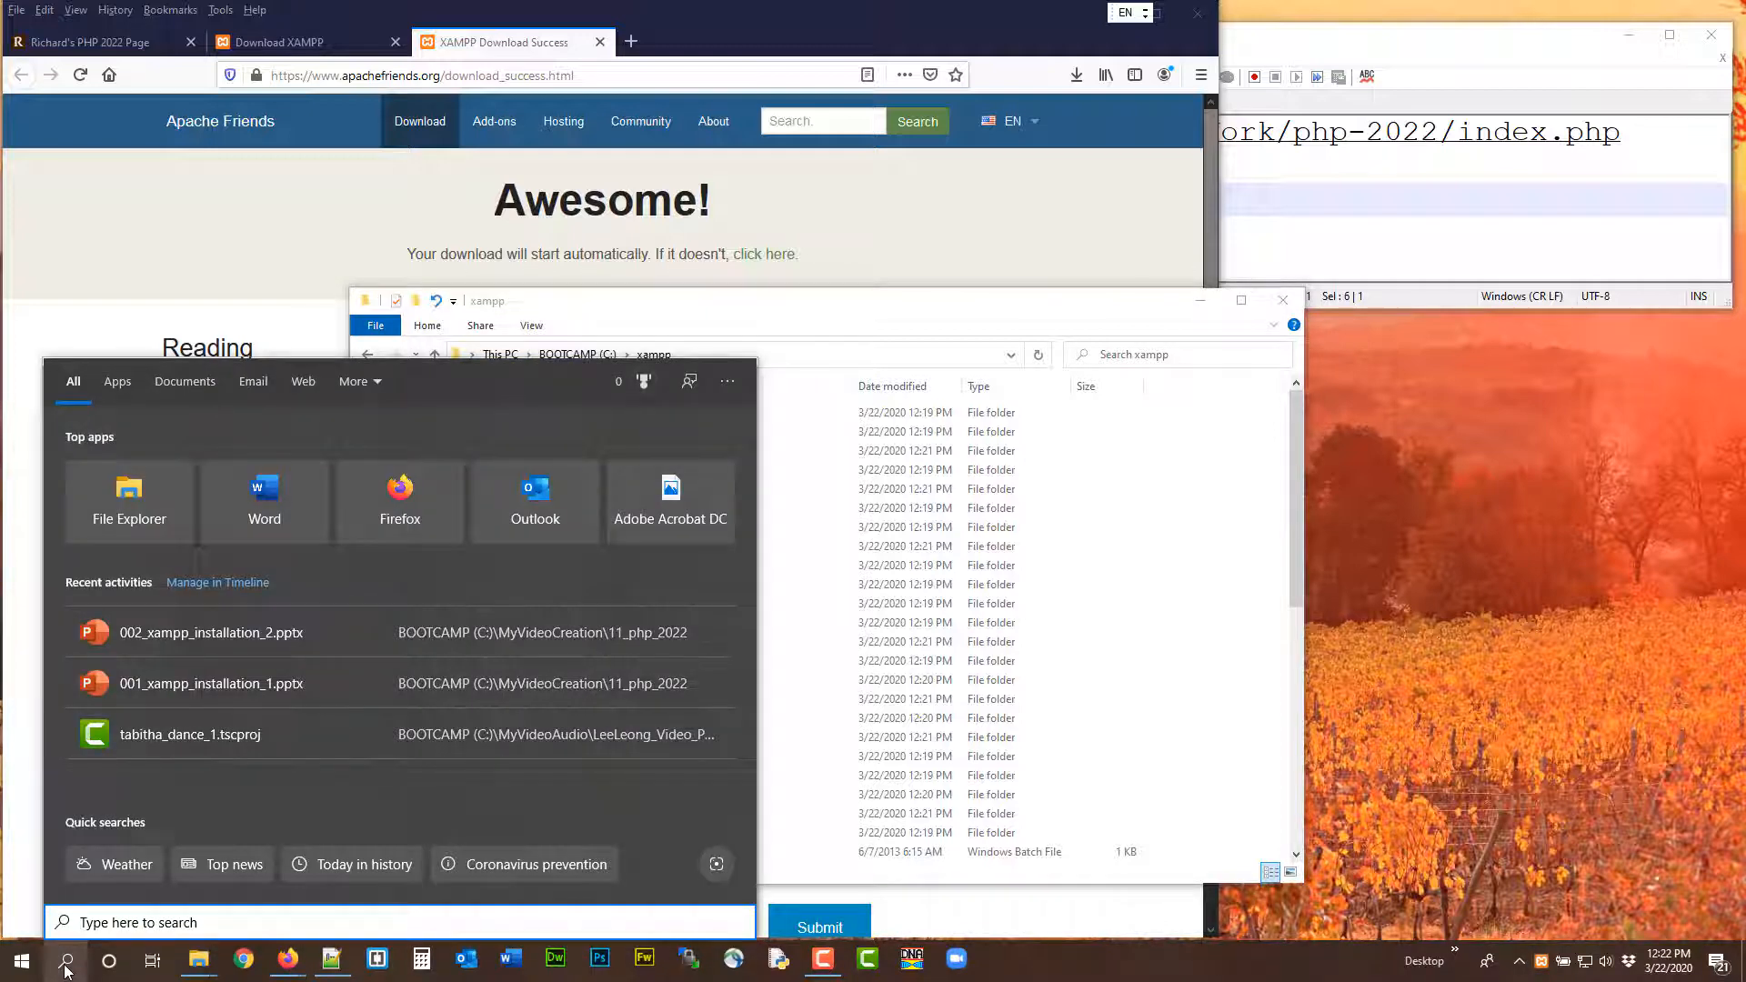
type("xam")
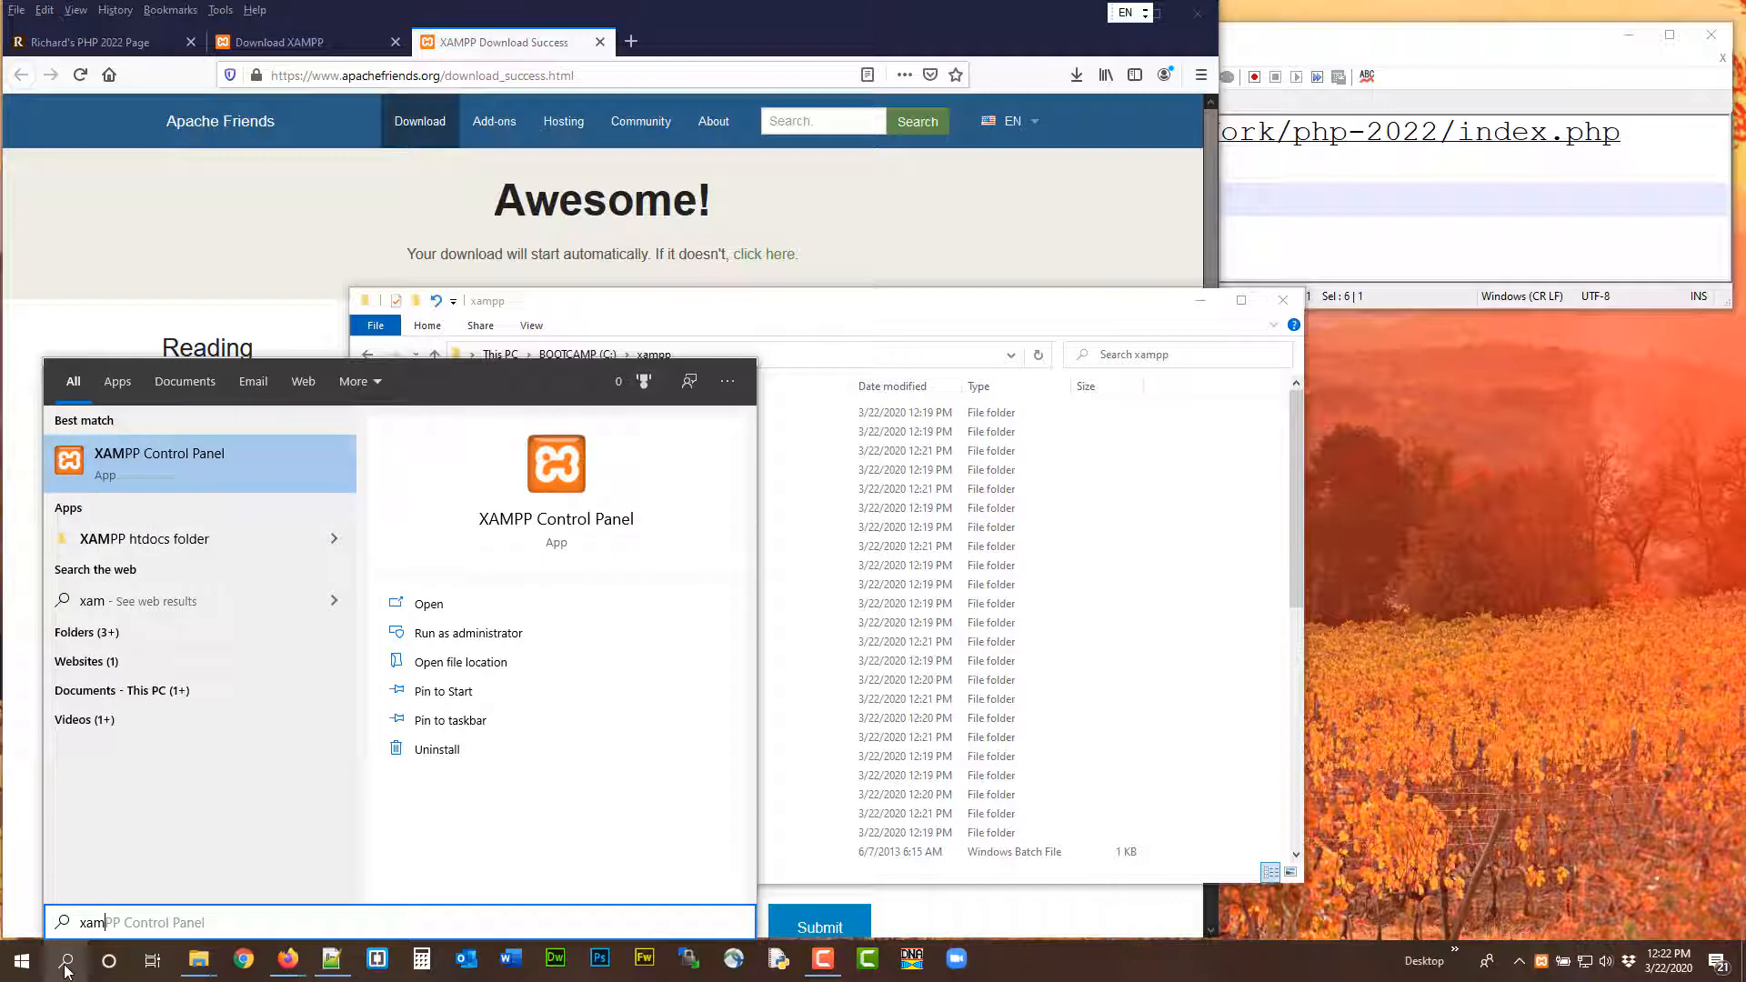
left_click(136, 457)
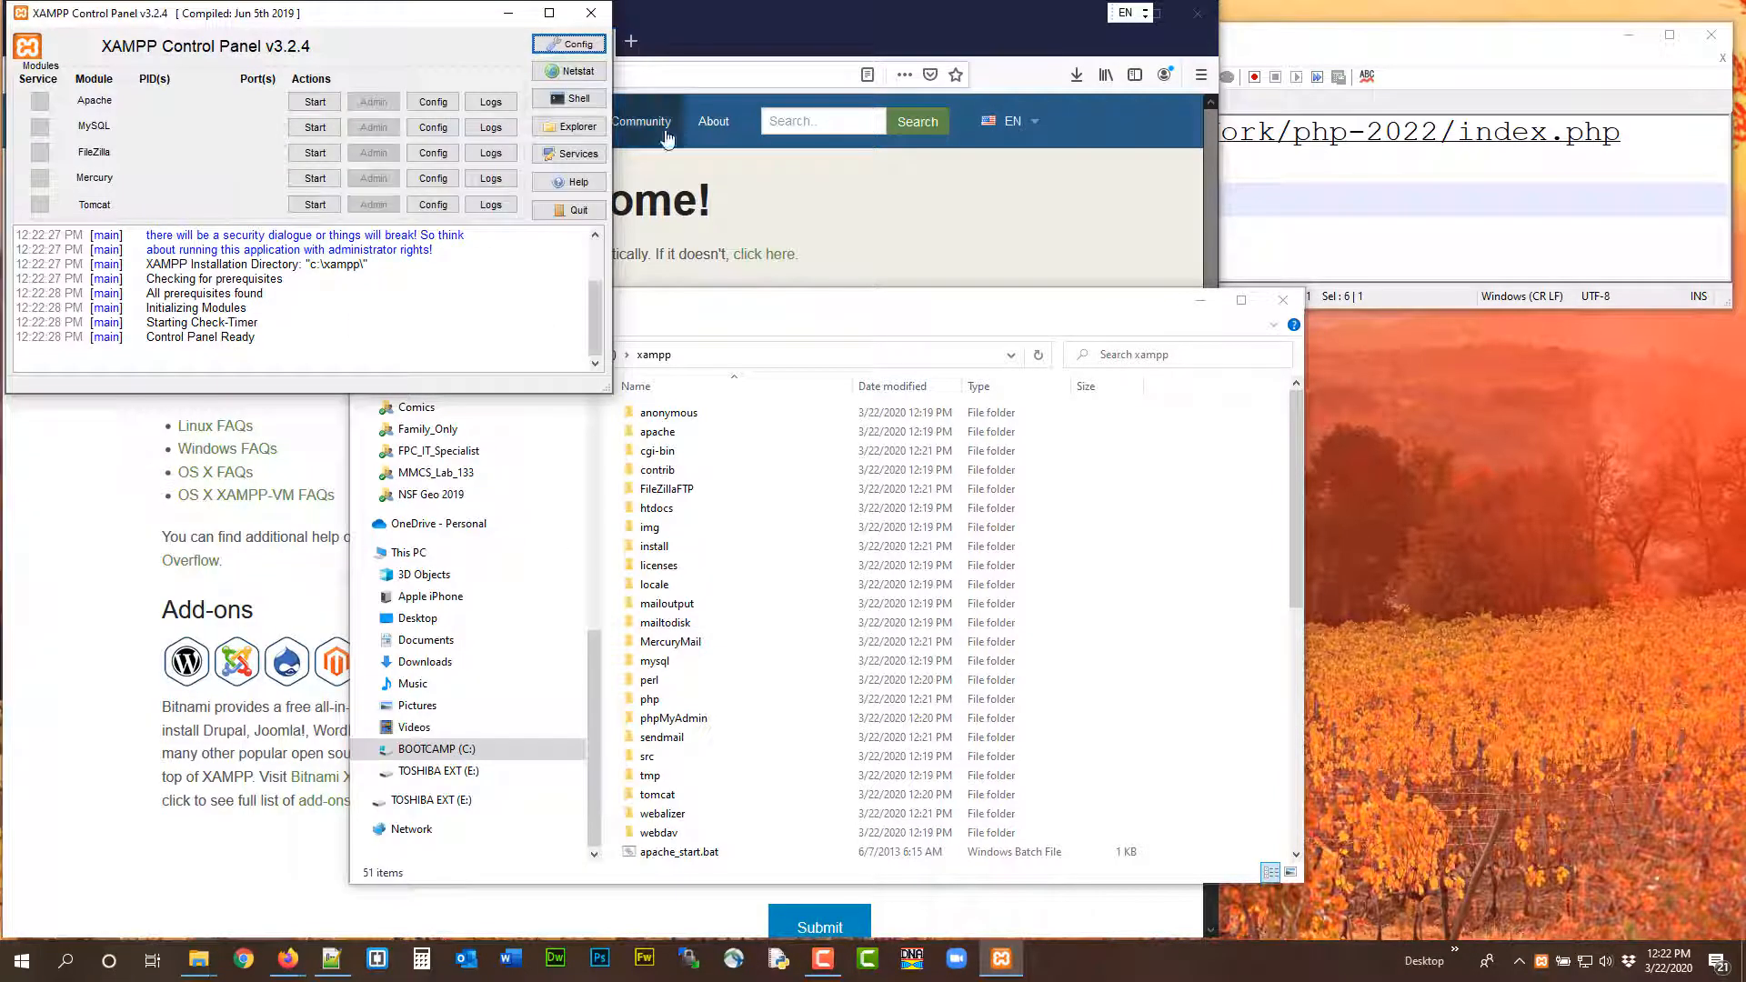
left_click(591, 13)
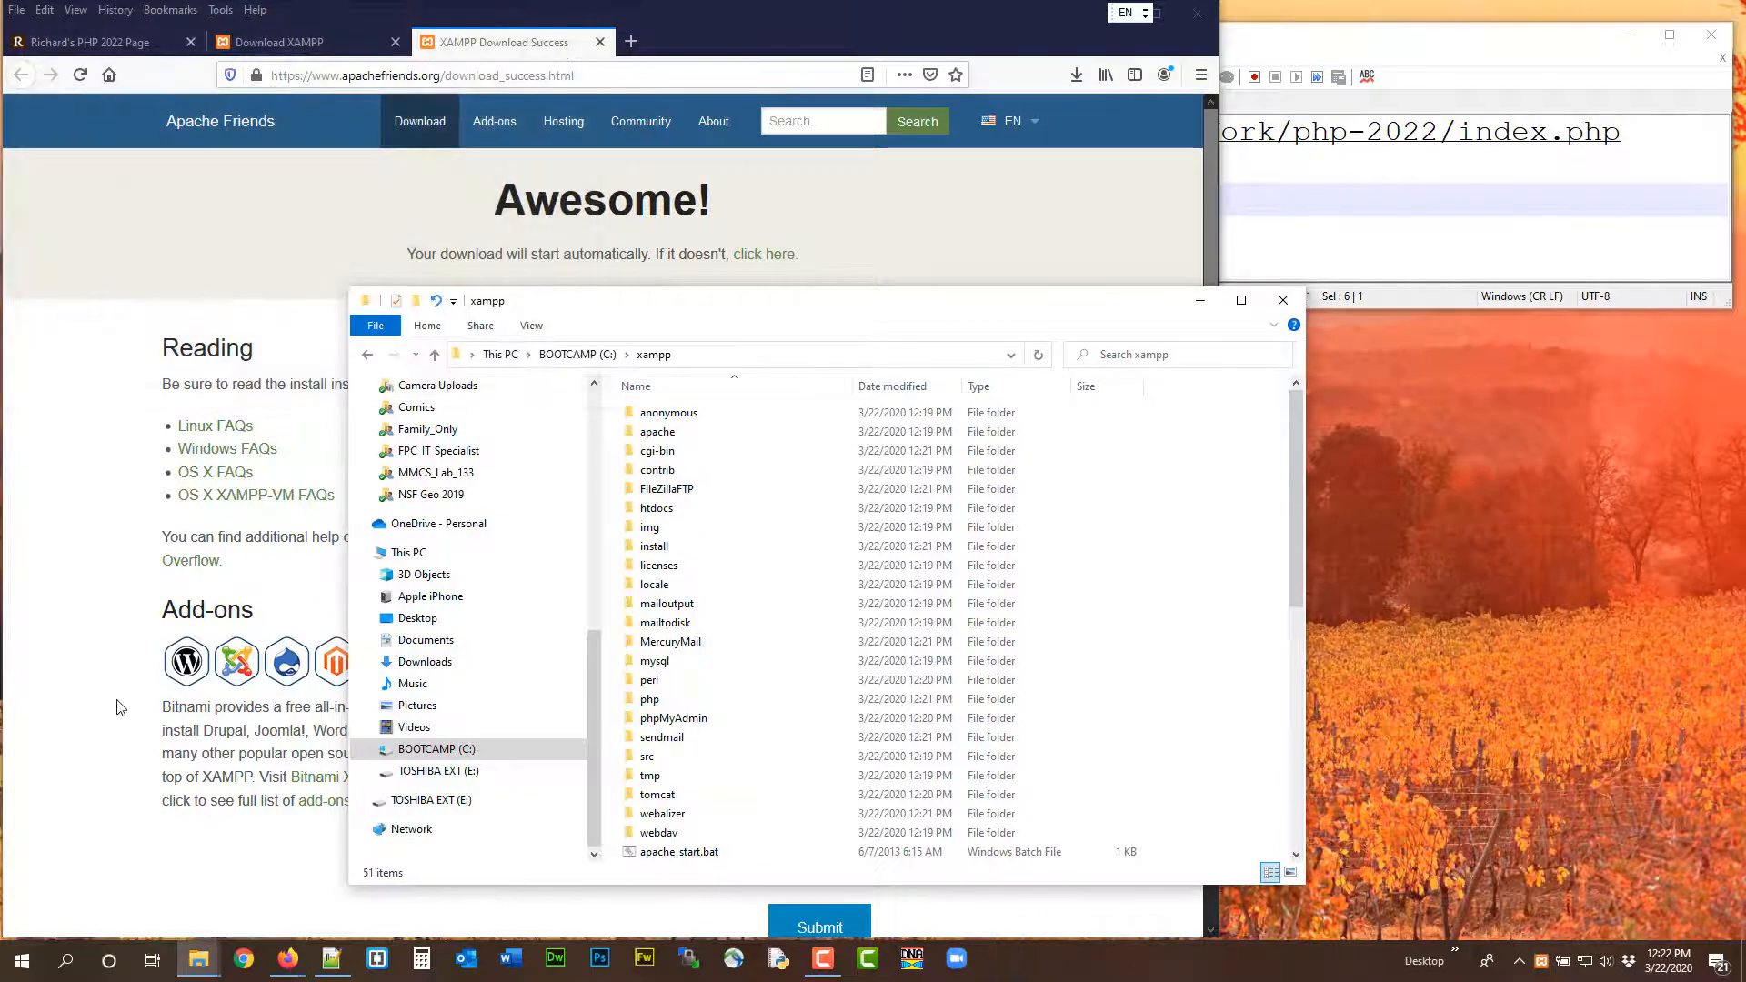
- Find the XAMPP group among the installed Windows apps and expand it to view its entries
left_click(40, 959)
scroll(214, 654, "down", 10)
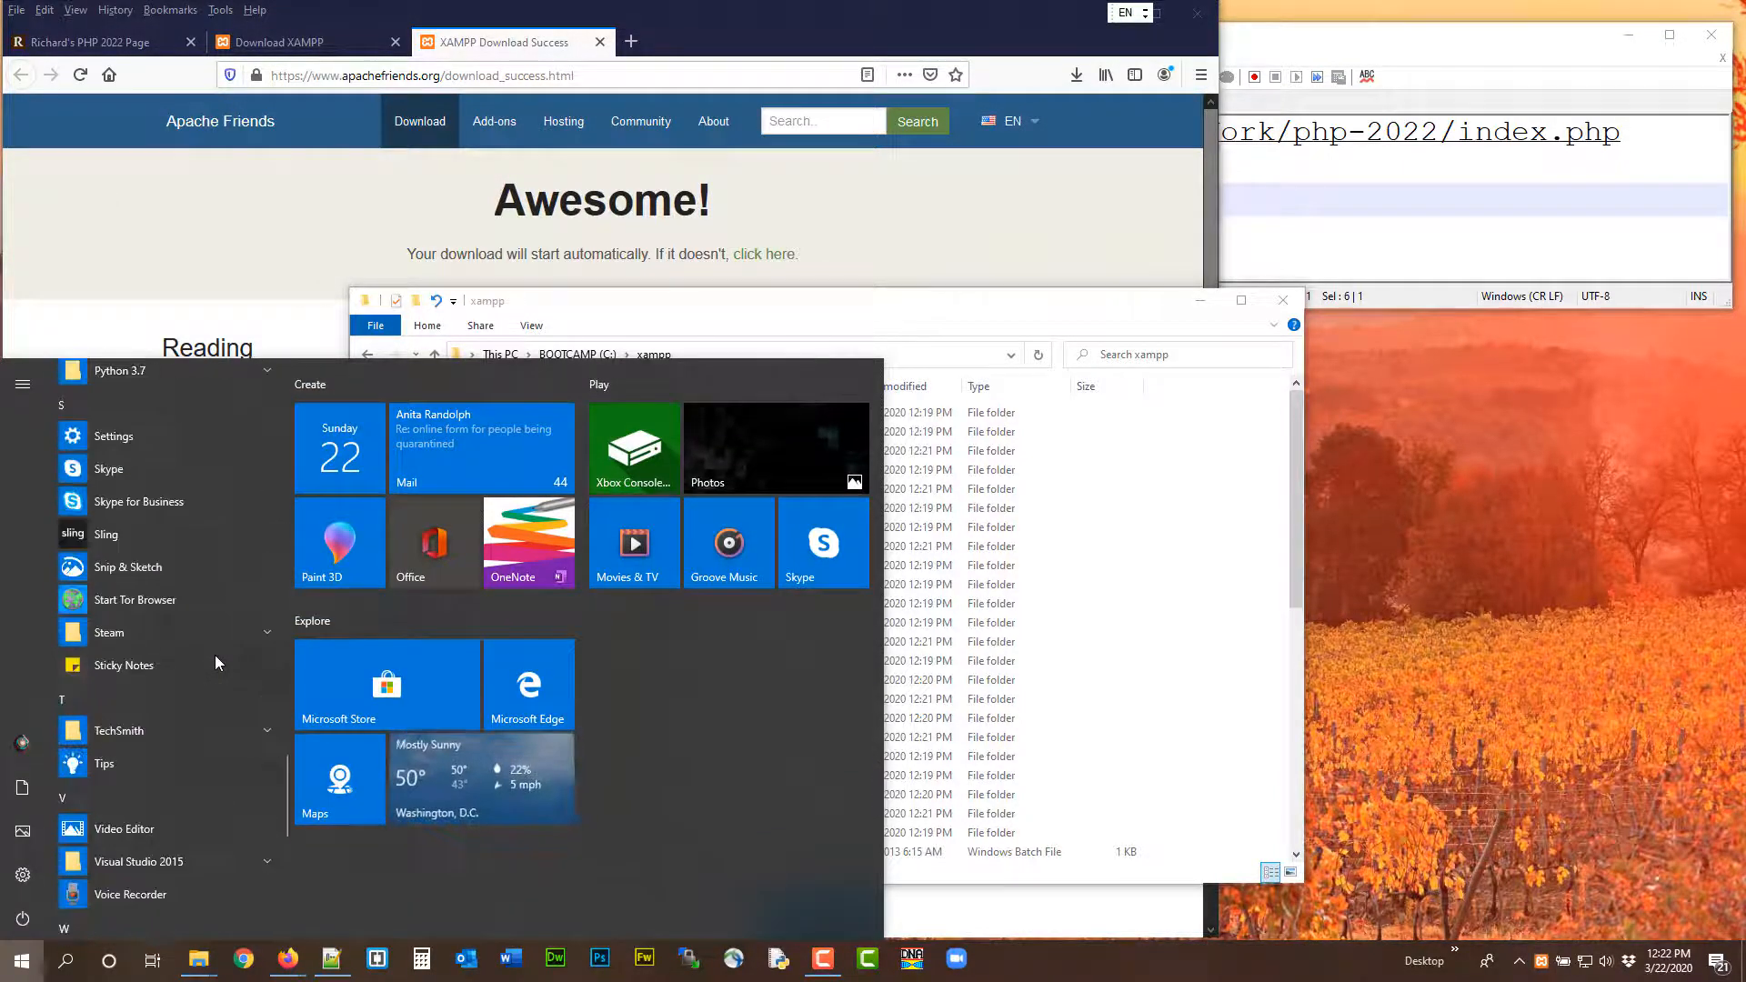
scroll(215, 654, "down", 6)
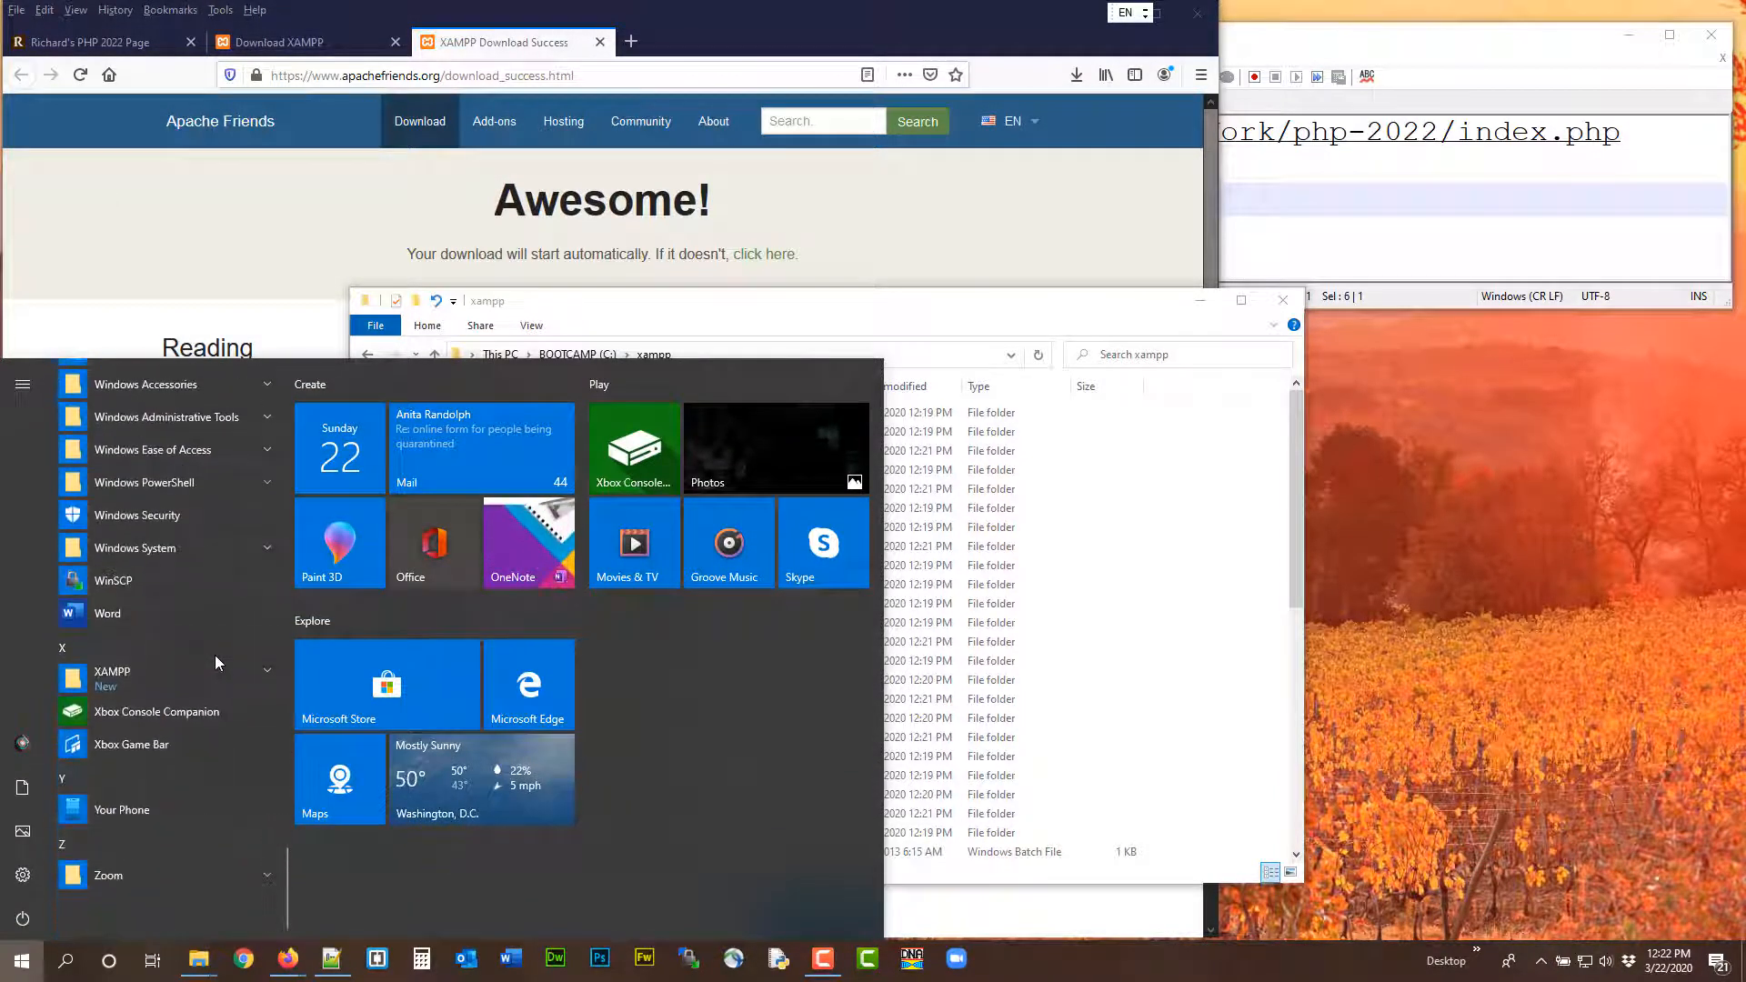
left_click(210, 669)
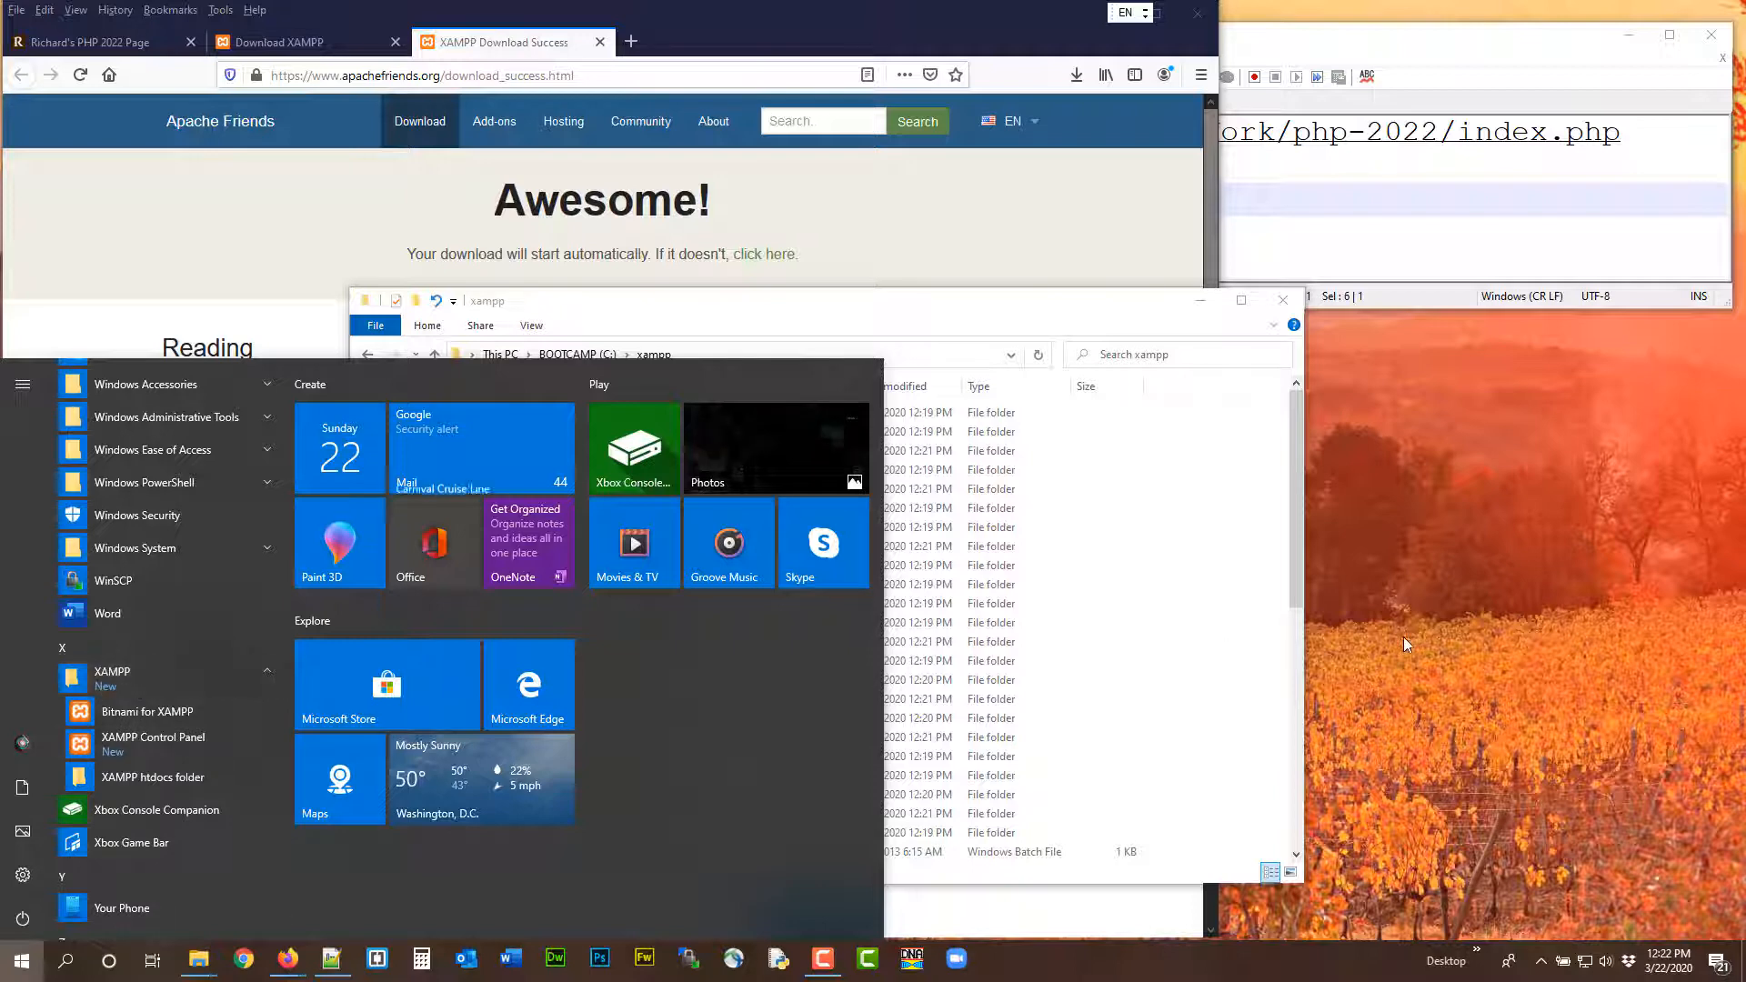
- Search Windows for "xampp" and launch the XAMPP Control Panel from the results
left_click(22, 961)
left_click(66, 962)
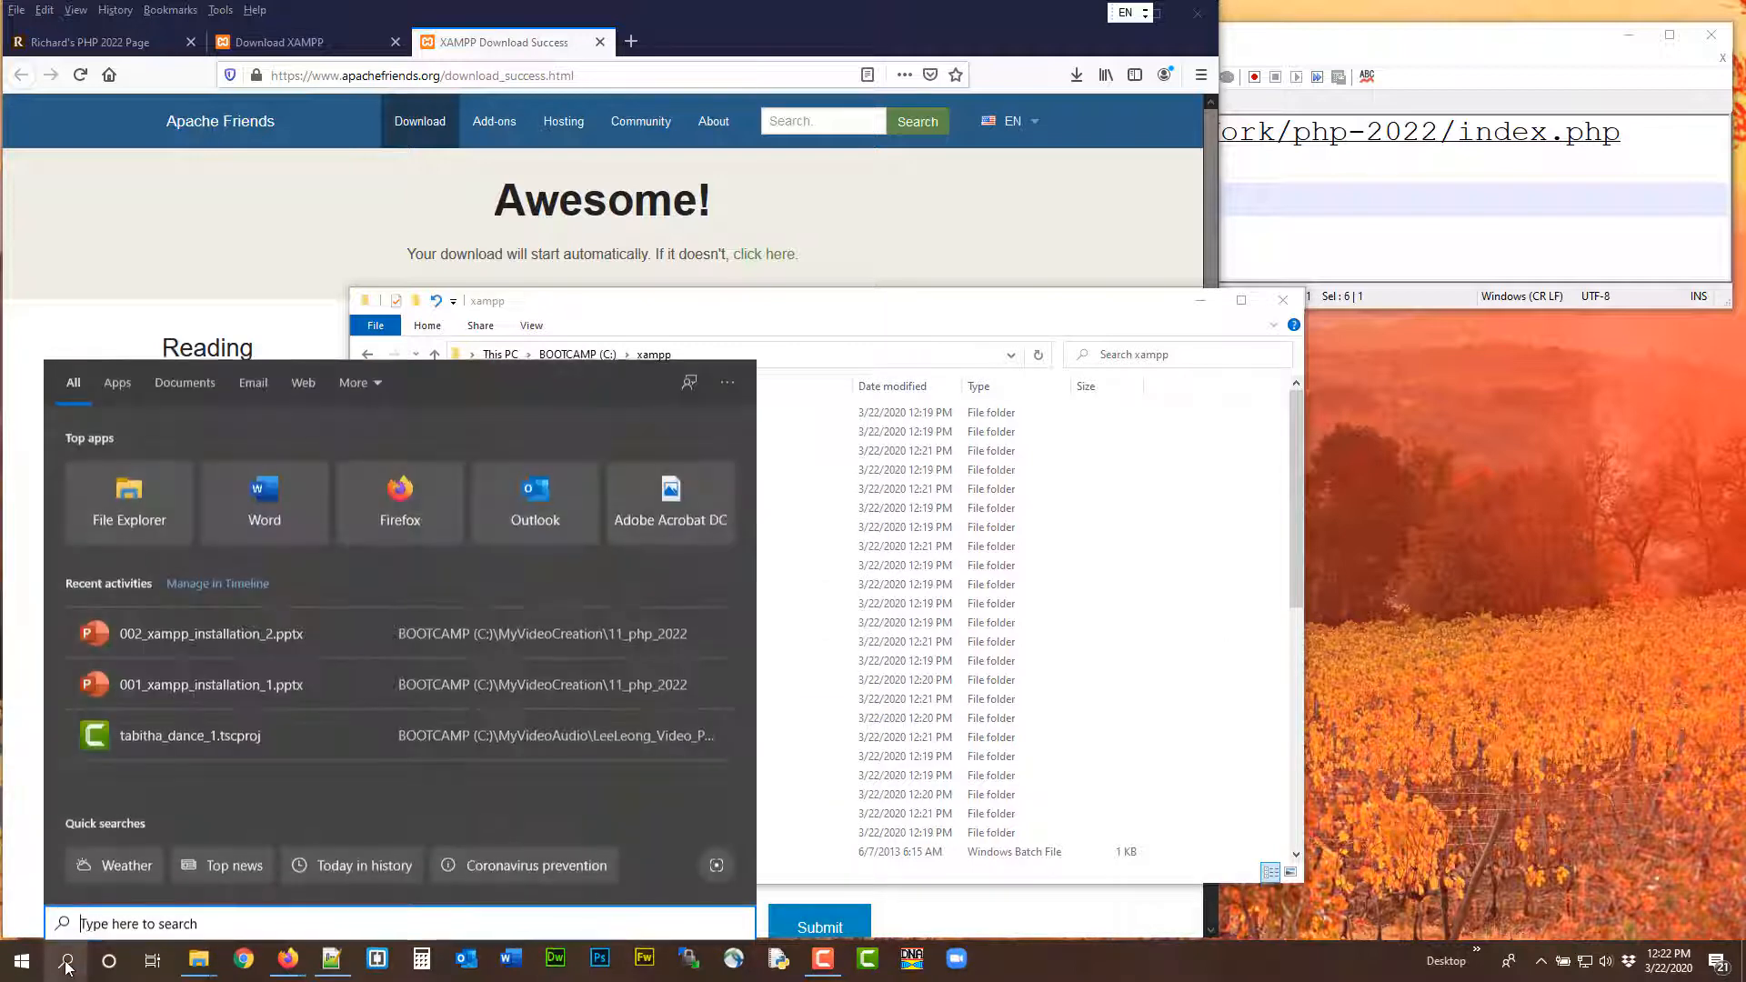
type("xa")
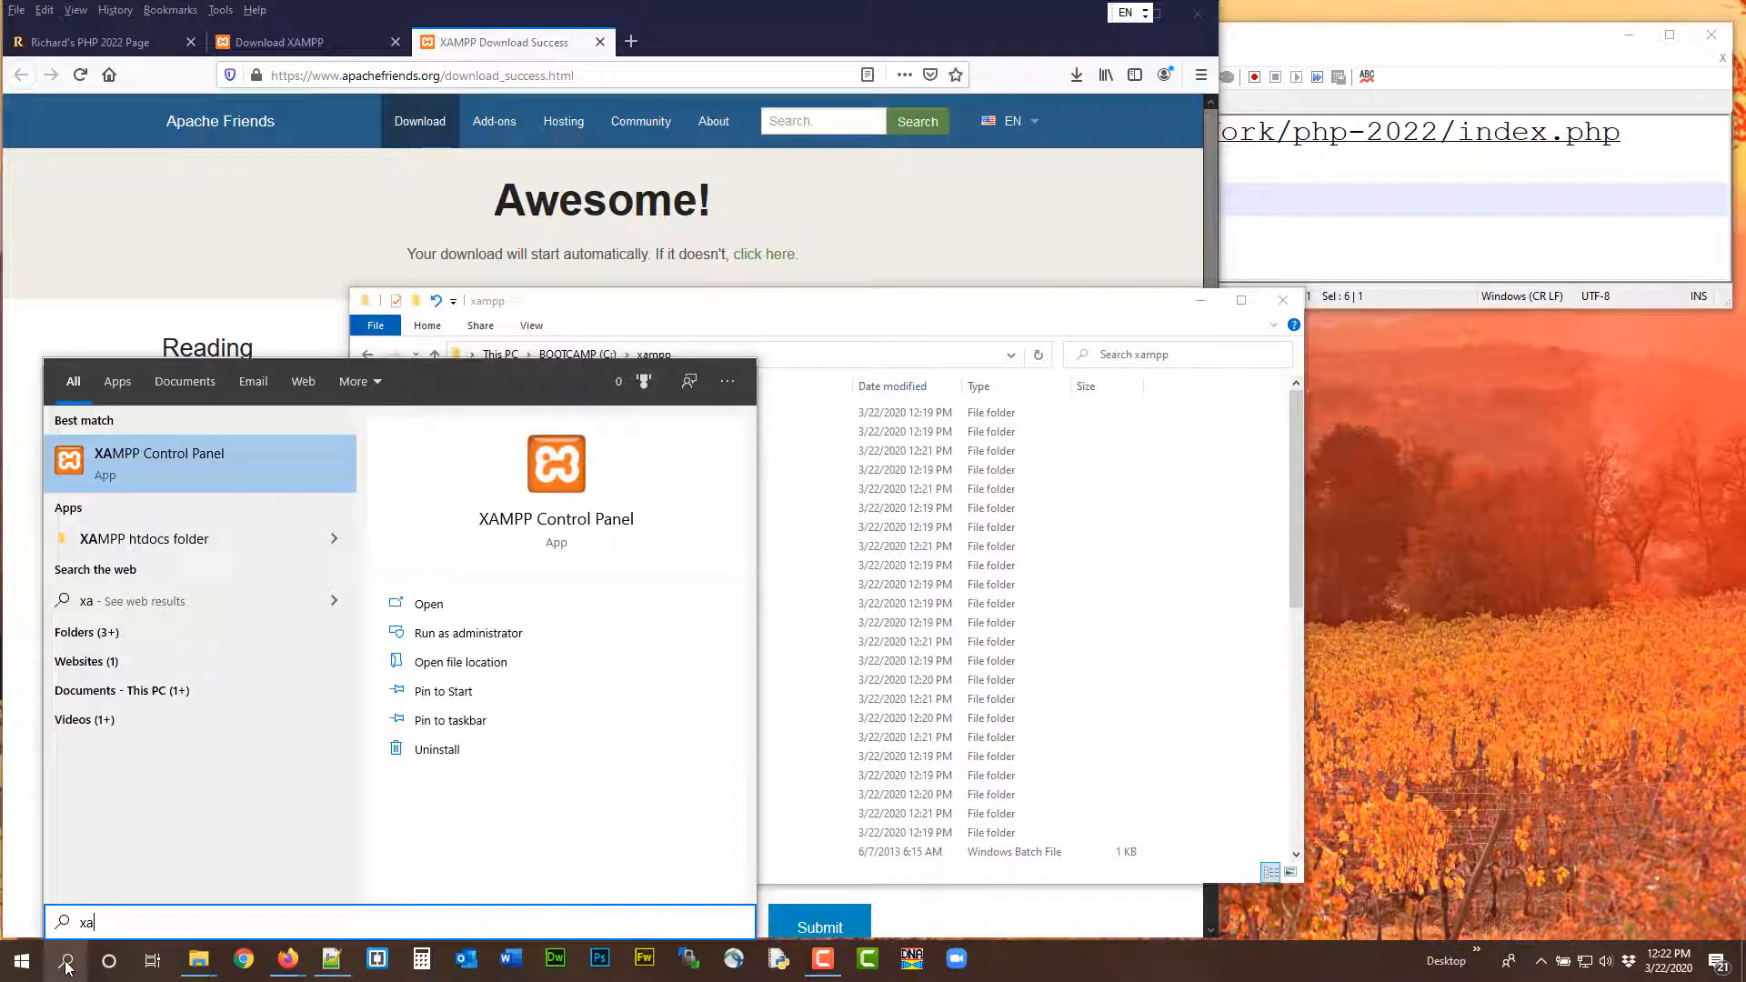
type("mpp")
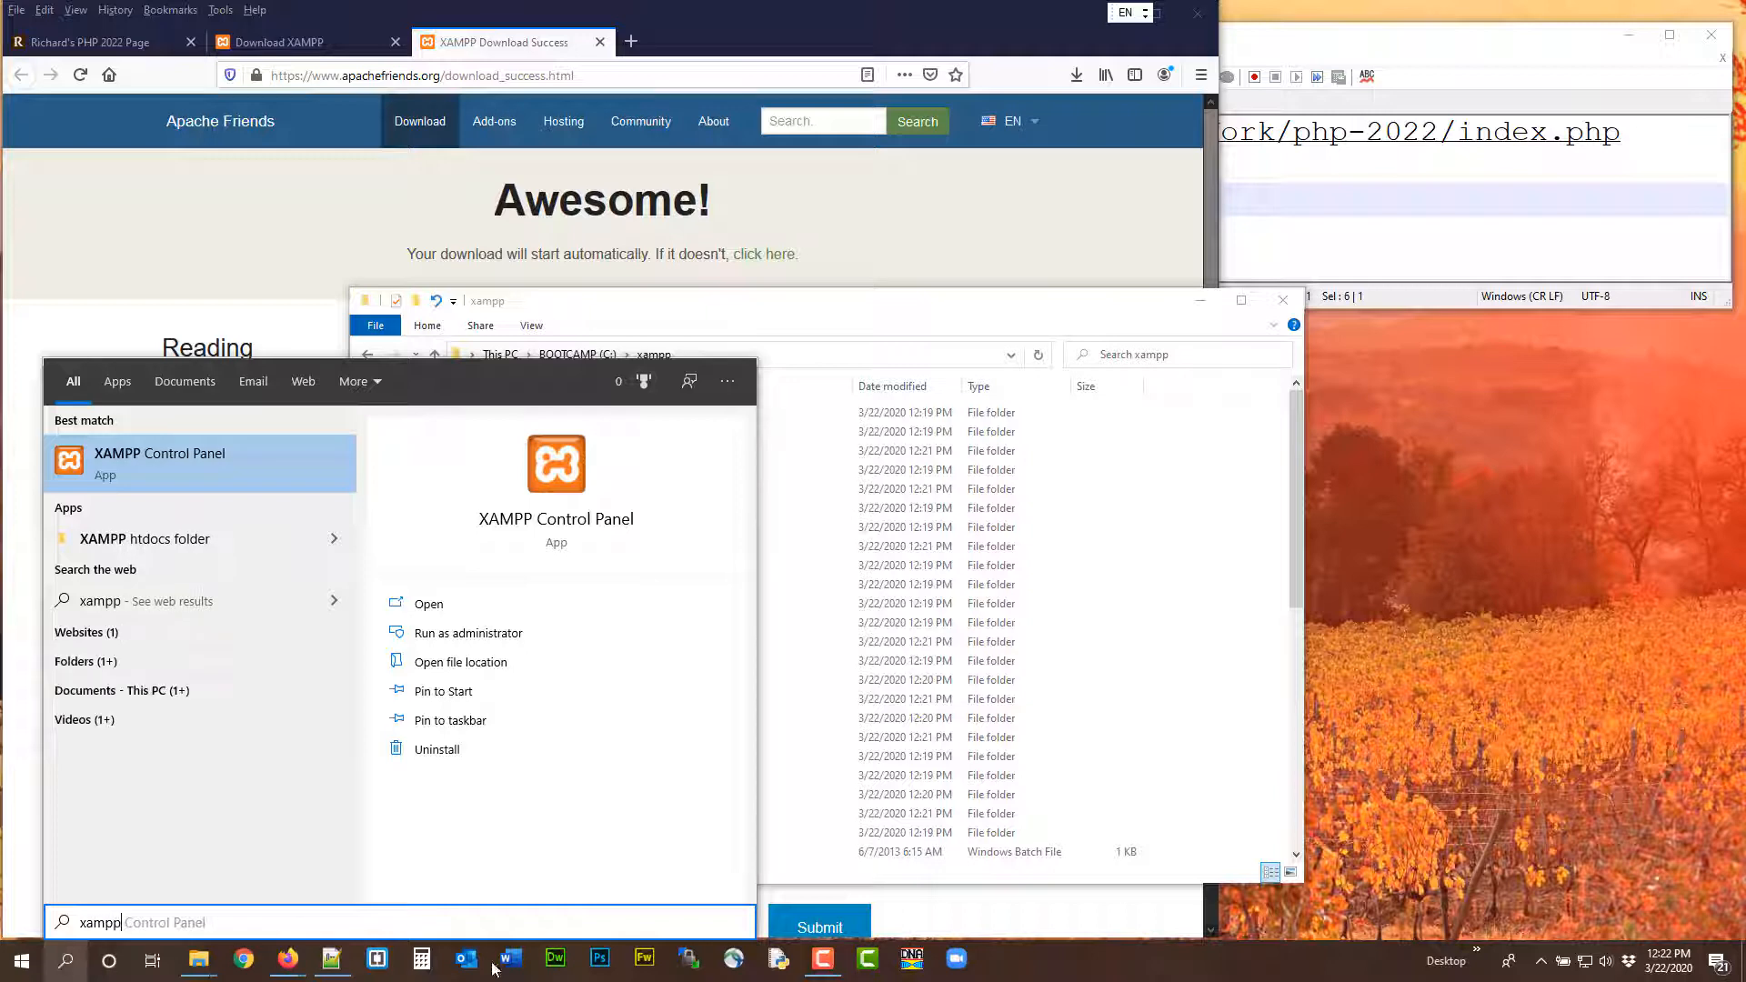
left_click(145, 450)
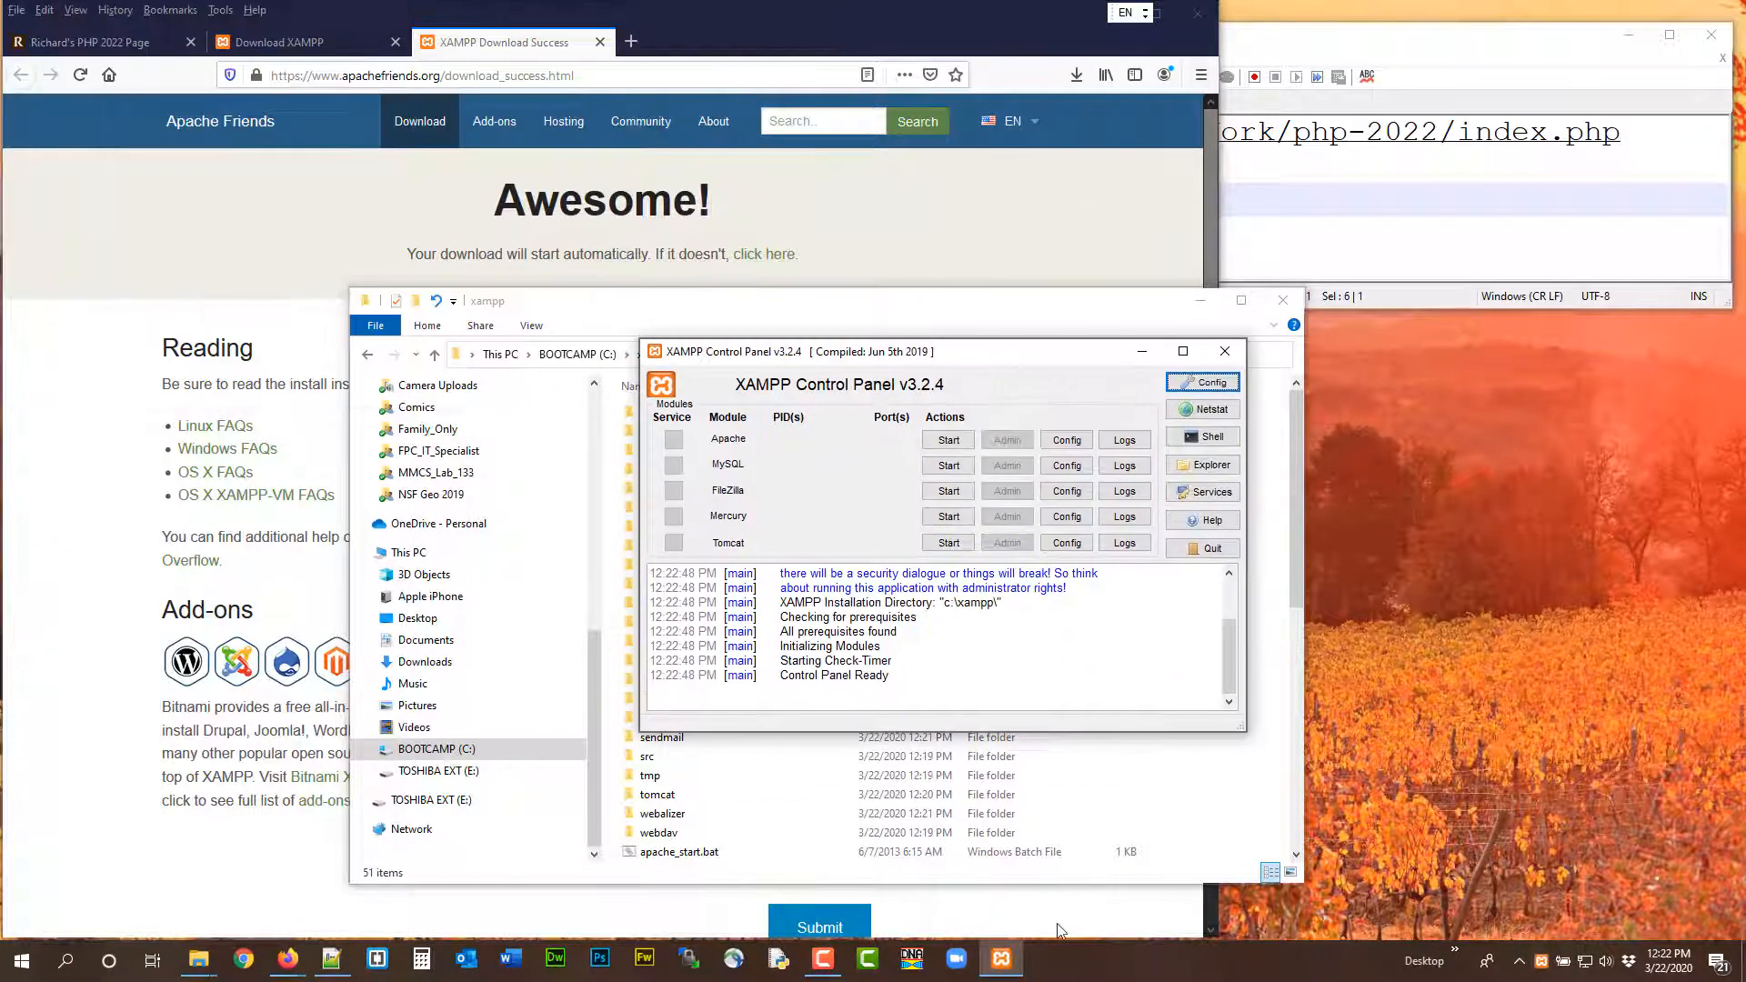
- Pin the running XAMPP Control Panel to the Windows taskbar
mouse_move(999, 970)
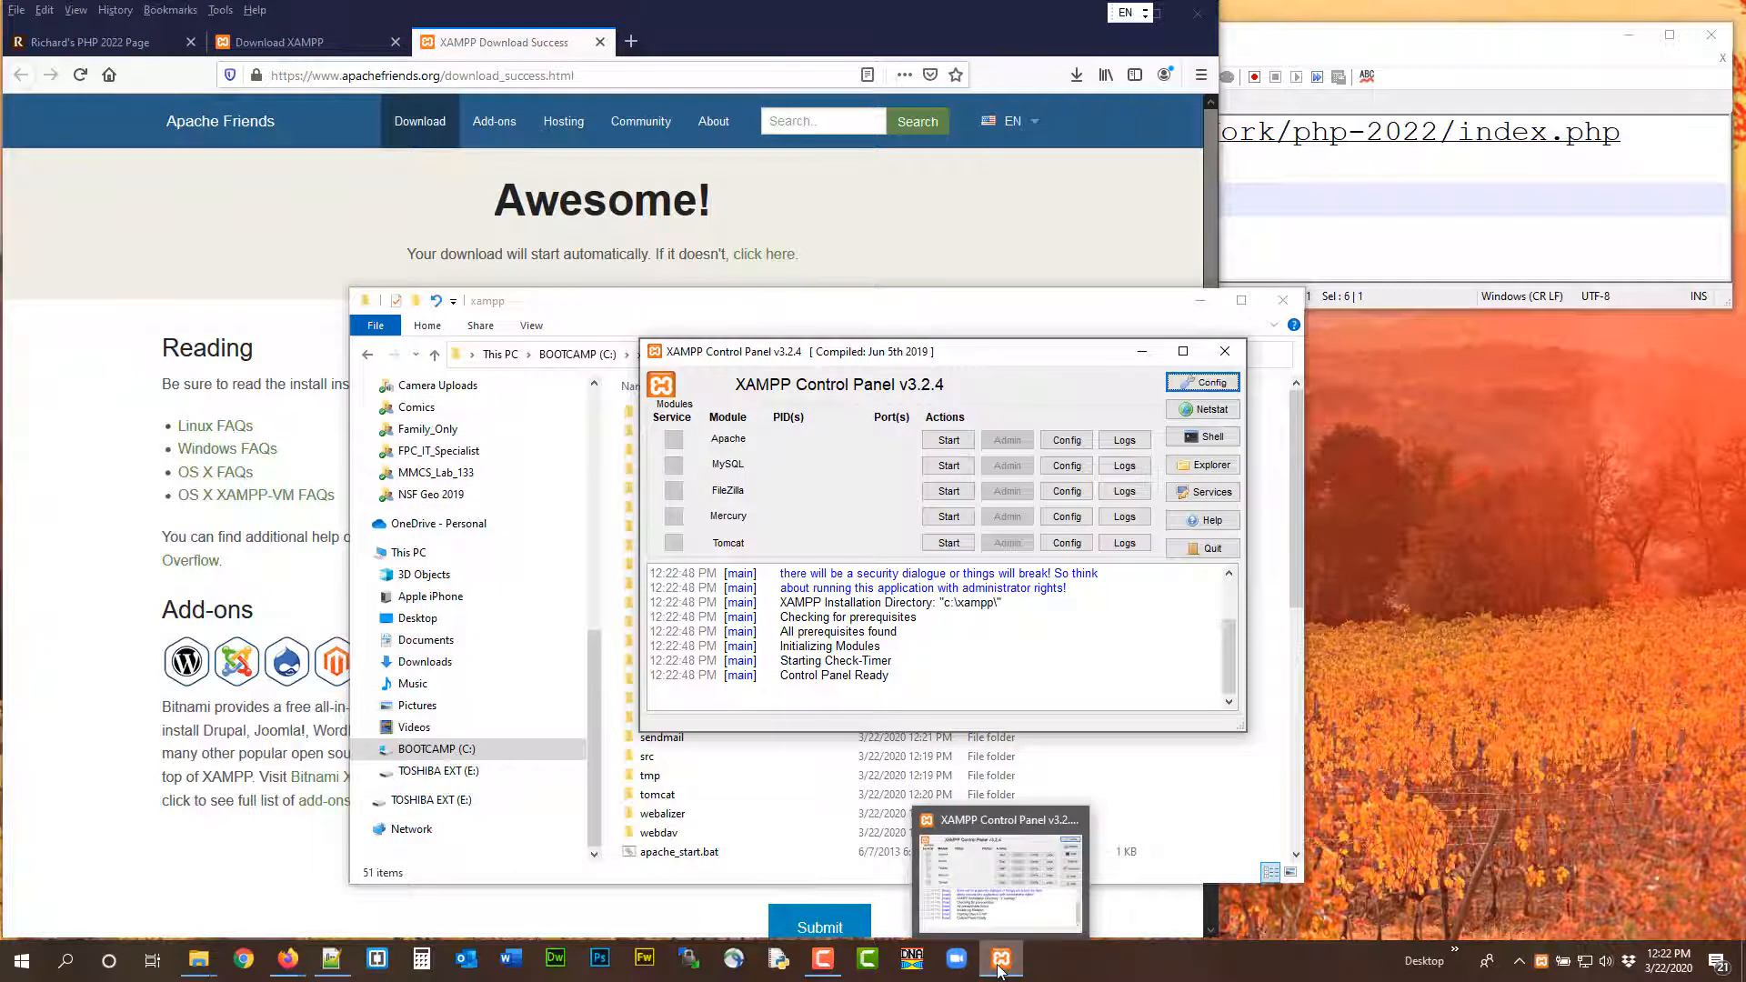
right_click(1005, 970)
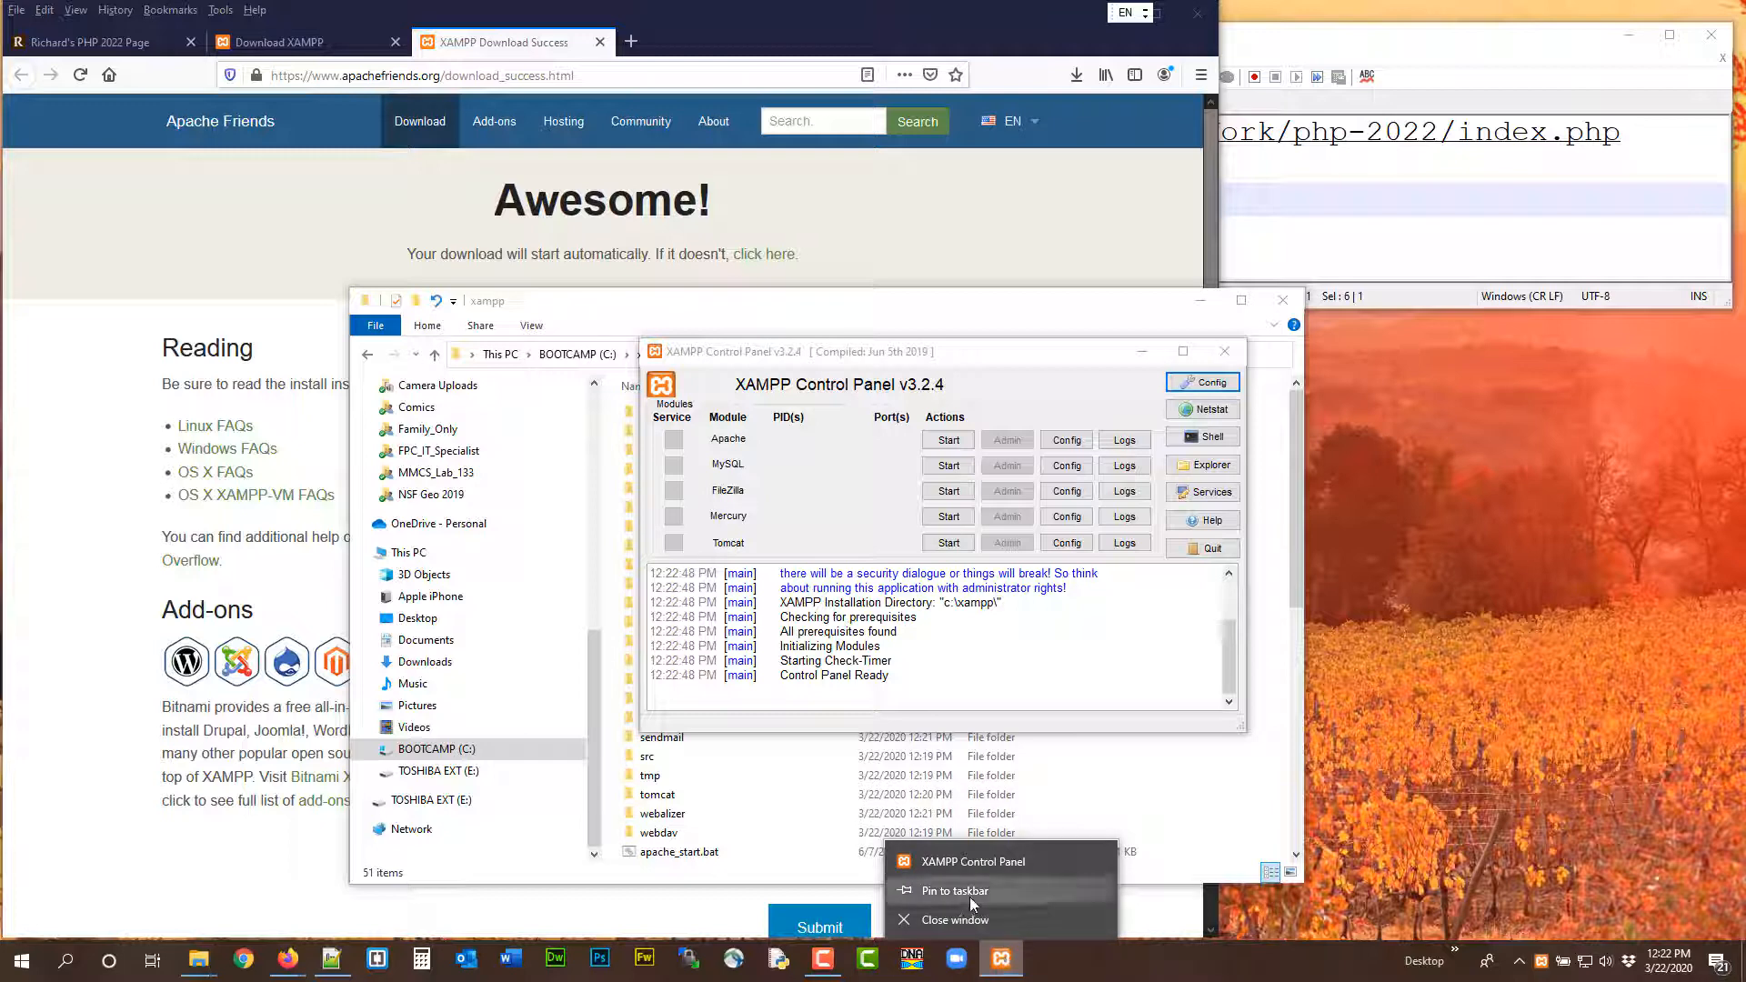
left_click(969, 897)
- Close the XAMPP Control Panel, test relaunching it from its taskbar pin, and close it again
left_click(1244, 356)
left_click(1243, 355)
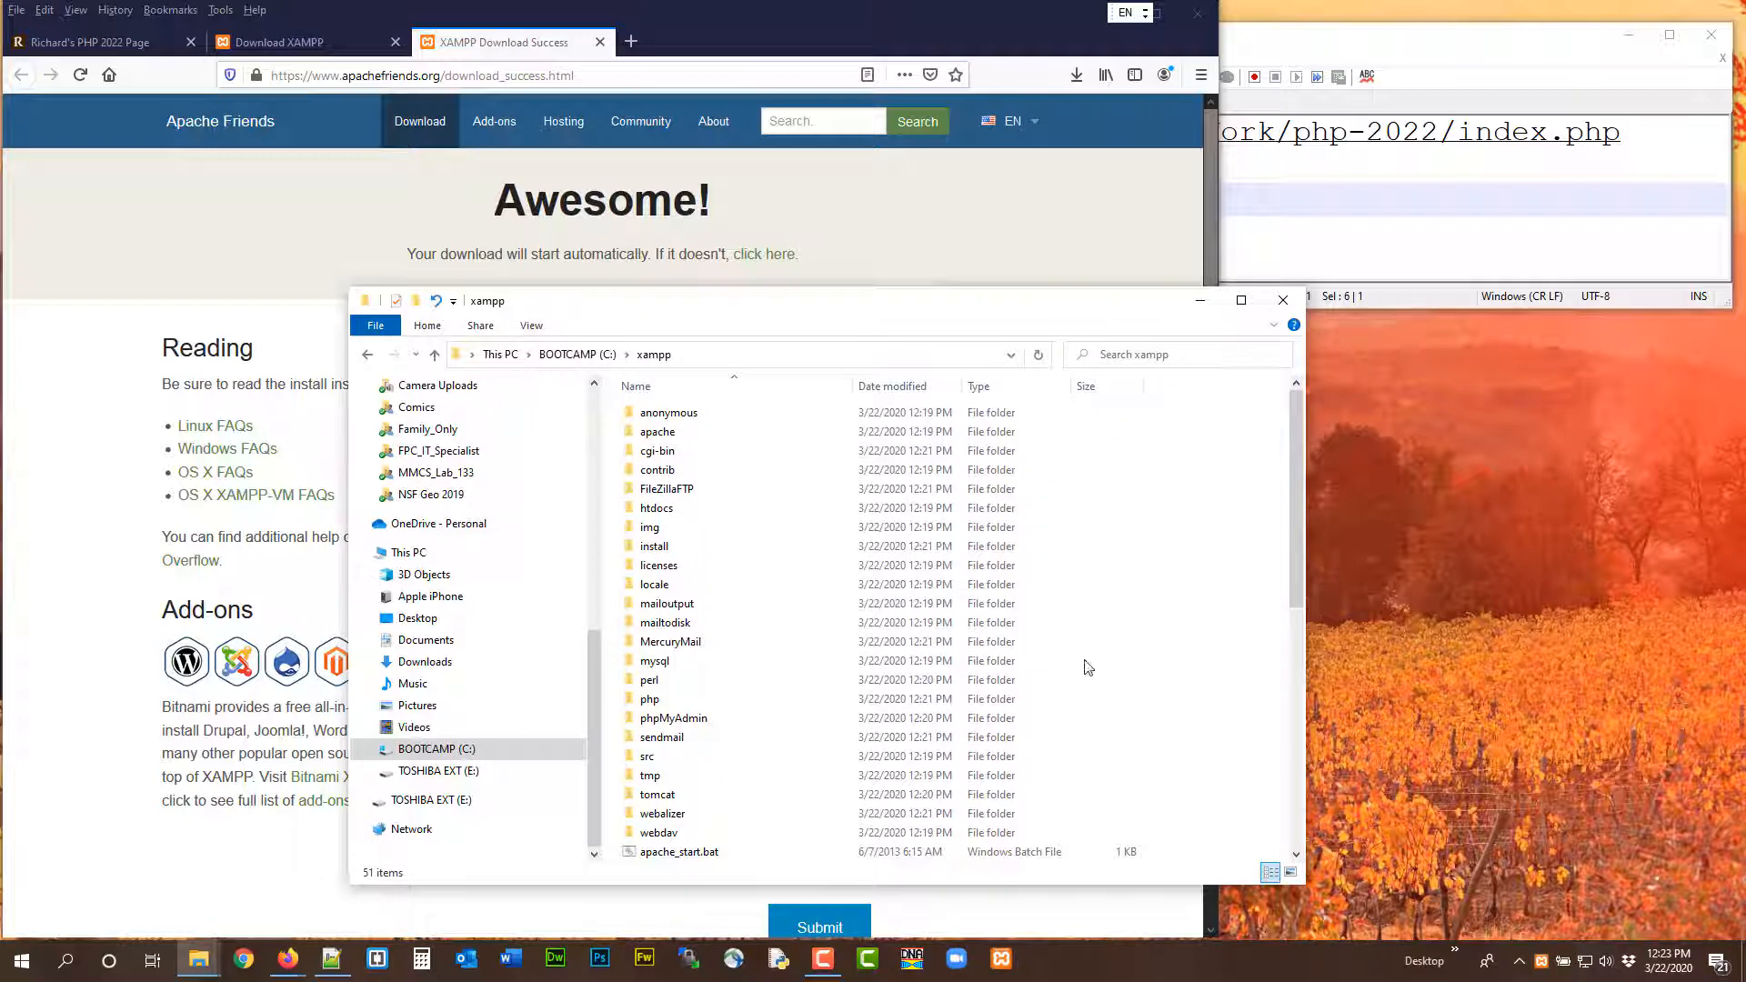
left_click(1004, 957)
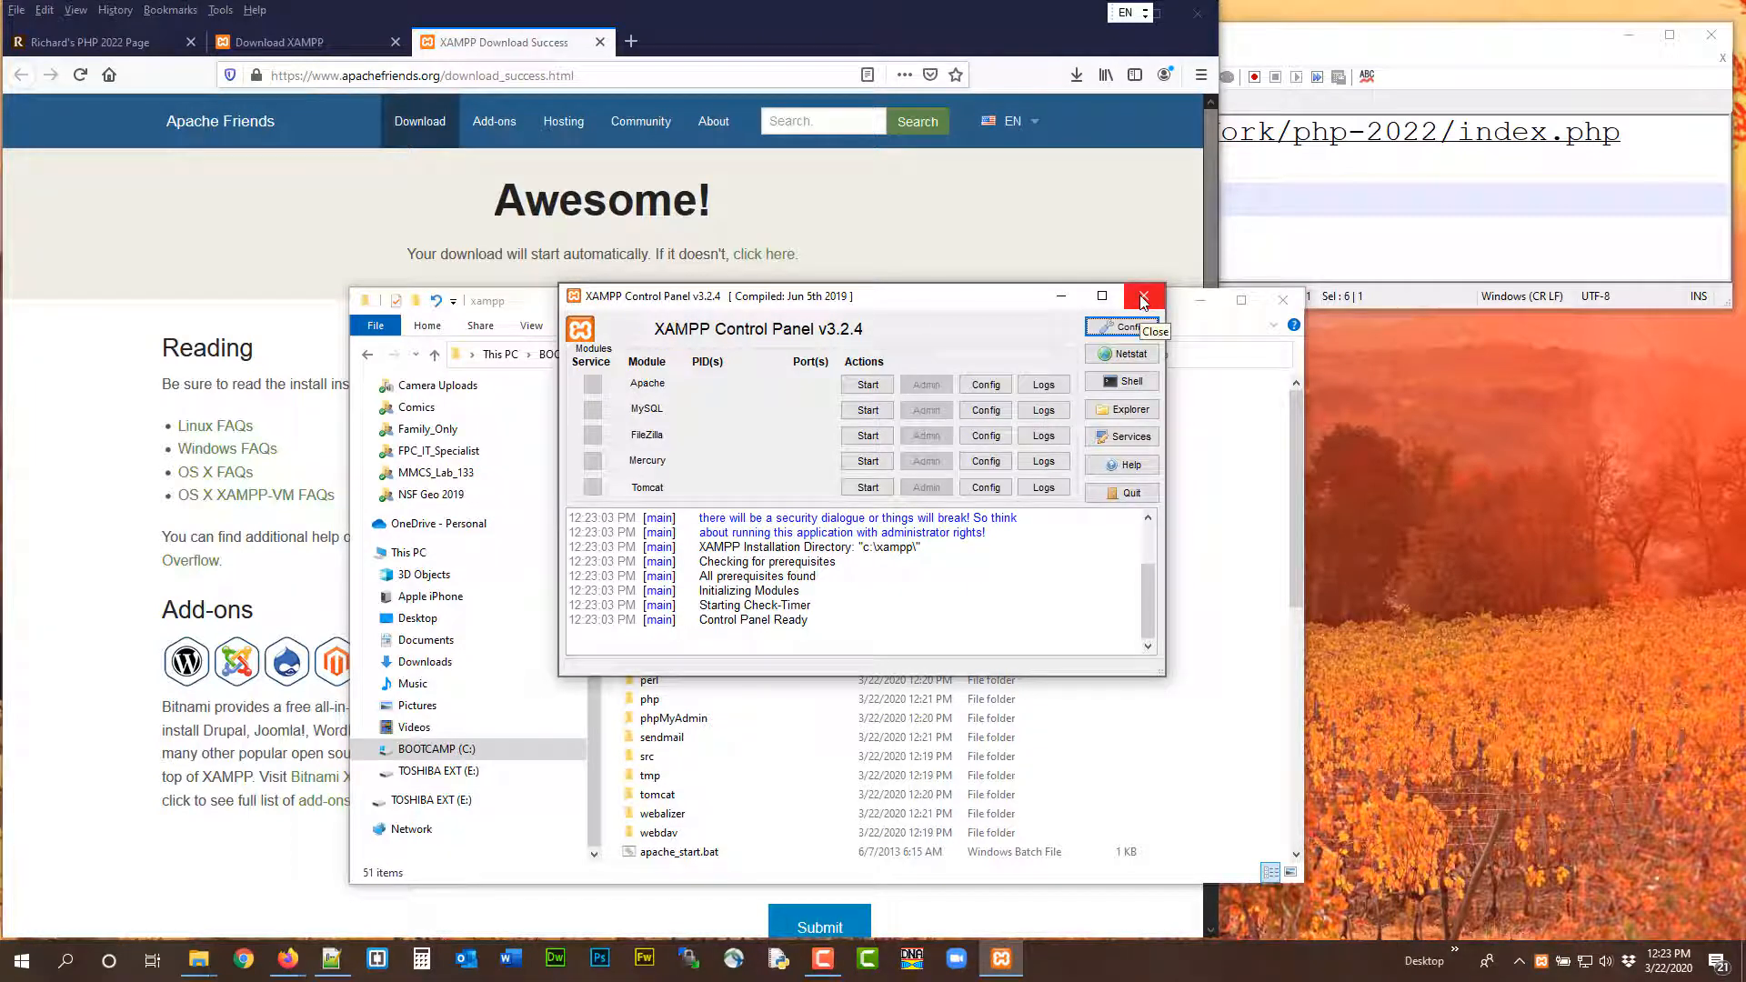
left_click(1144, 300)
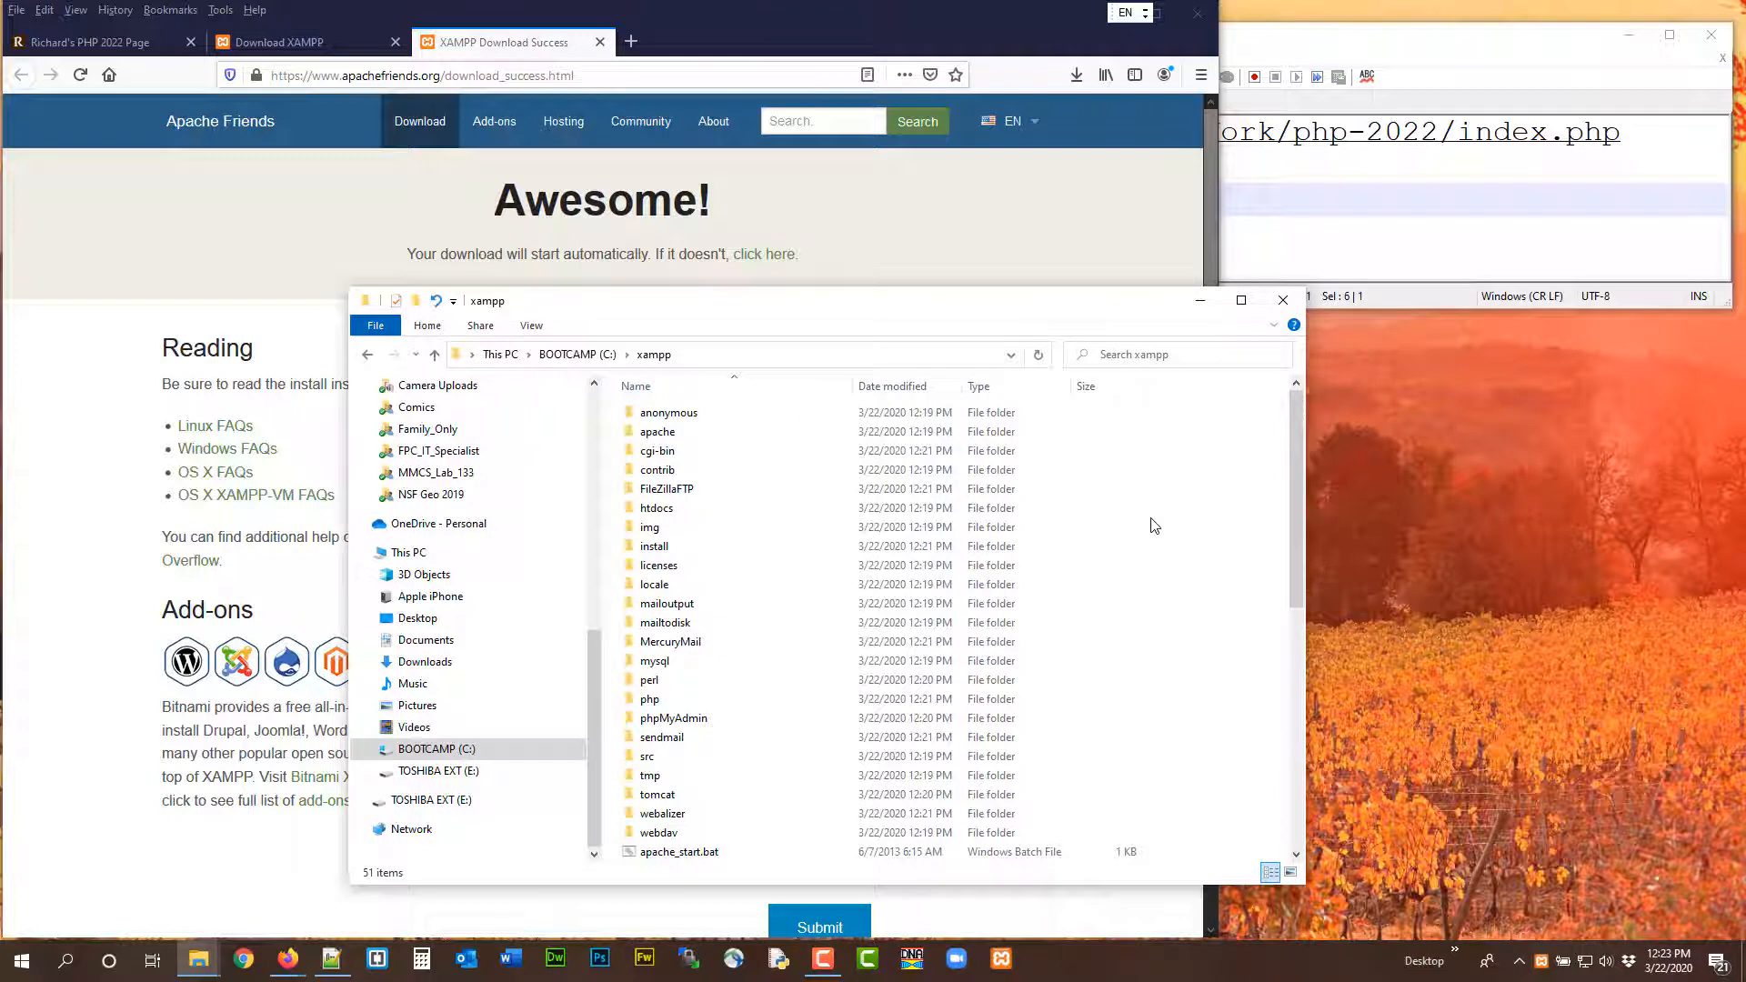